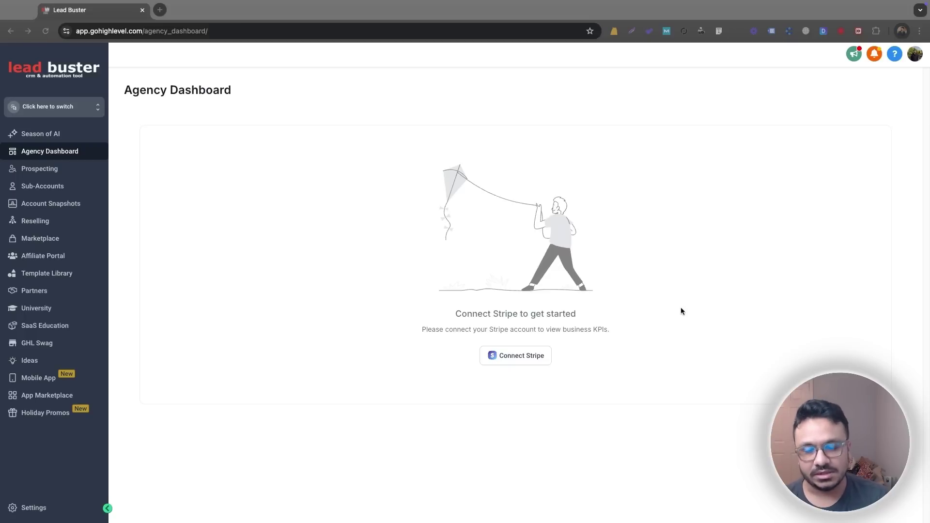
# Open the agency's client sub-accounts list and look through the entries.
pyautogui.click(57, 186)
pyautogui.scroll(-5, 257, 179)
pyautogui.scroll(10, 516, 315)
pyautogui.scroll(1, 516, 315)
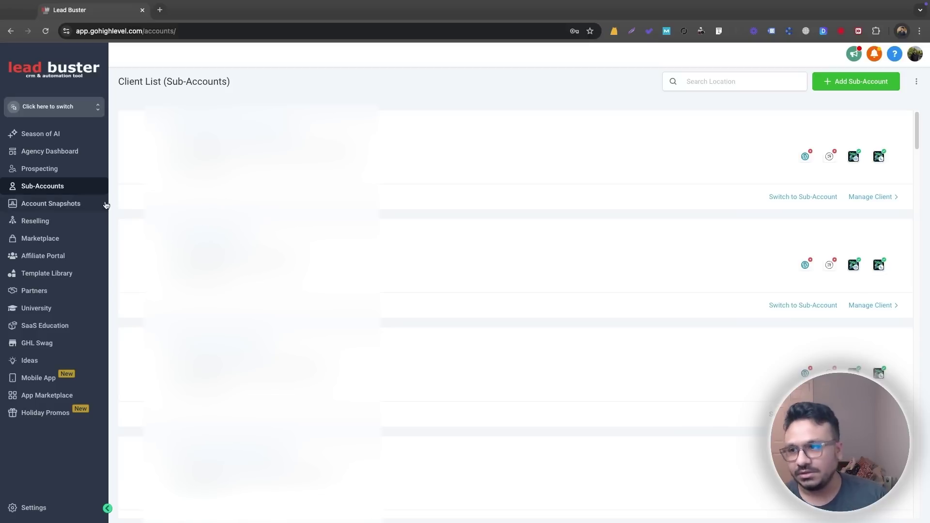
# Start adding a prospect under Prospecting and search for "chiropractors in nyc" with the suggestion "chiropractor near NYC, NY, USA".
pyautogui.click(48, 173)
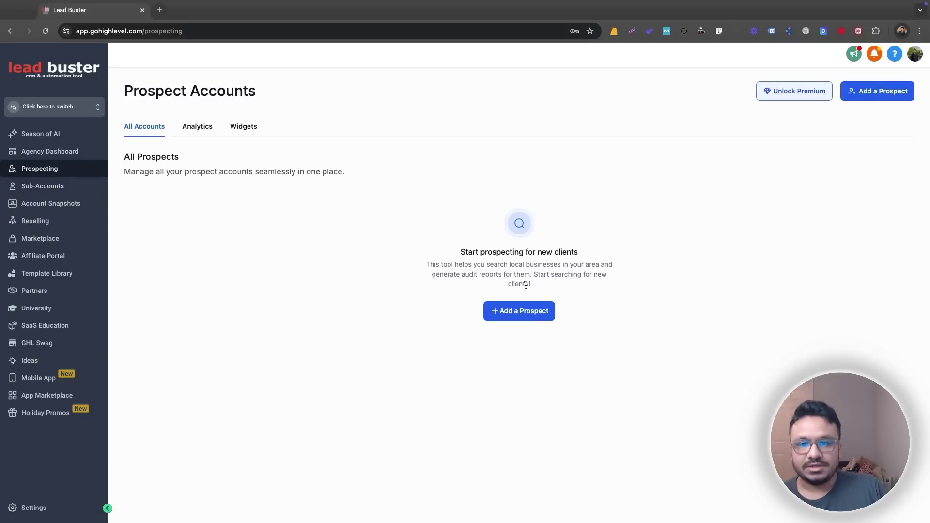
pyautogui.click(513, 311)
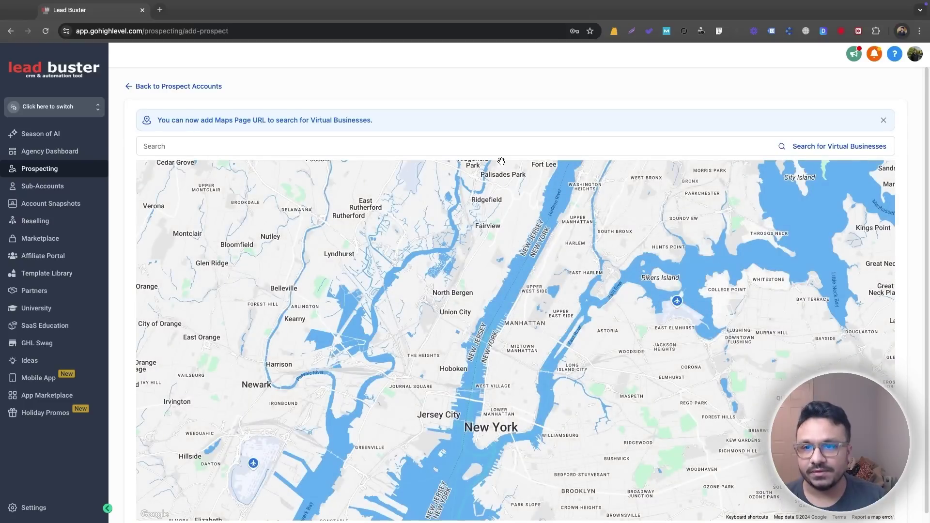
pyautogui.click(500, 152)
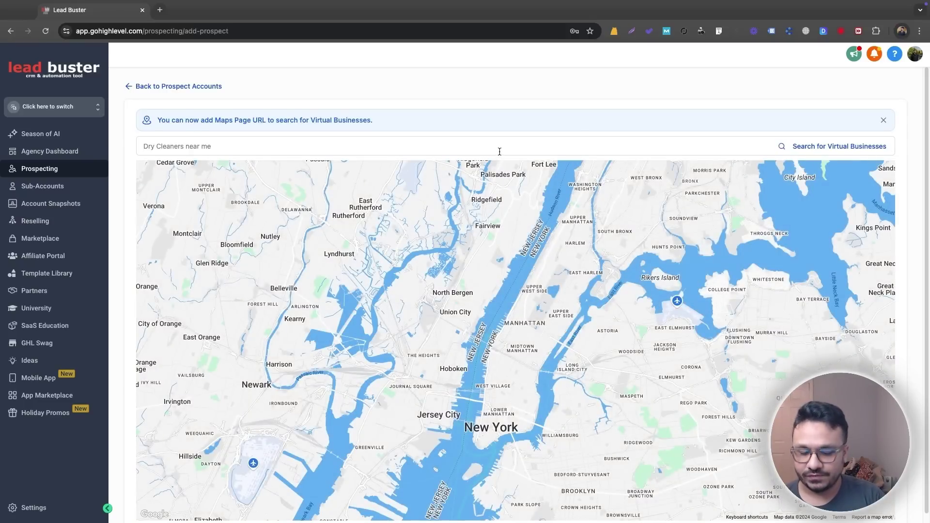
pyautogui.write('chiropractors in nyc')
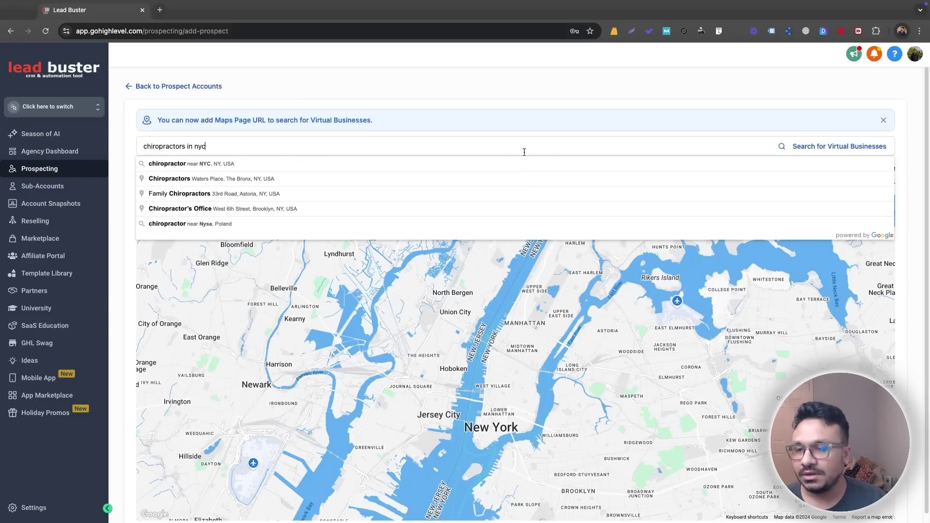
pyautogui.click(496, 168)
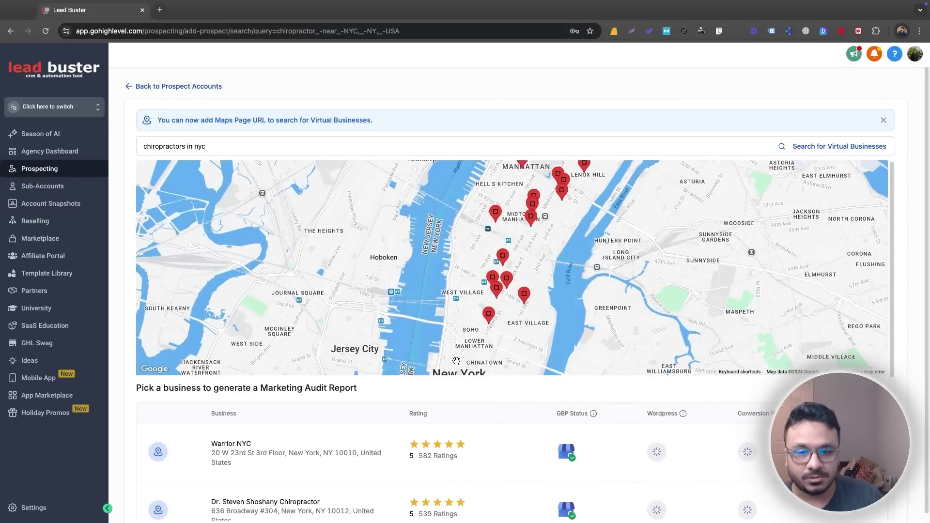
# Pick Warrior NYC from the found businesses and save it as a prospect with its prefilled details.
pyautogui.scroll(-5, 405, 436)
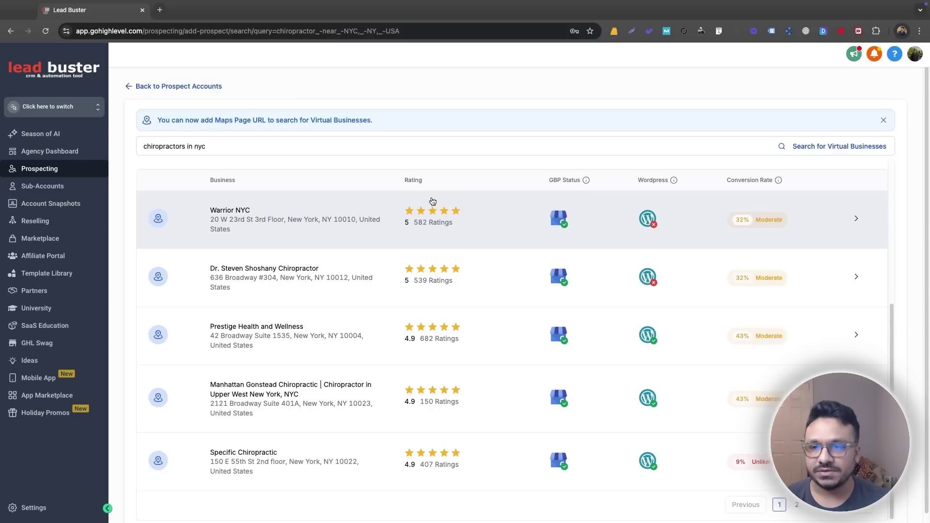
pyautogui.click(222, 213)
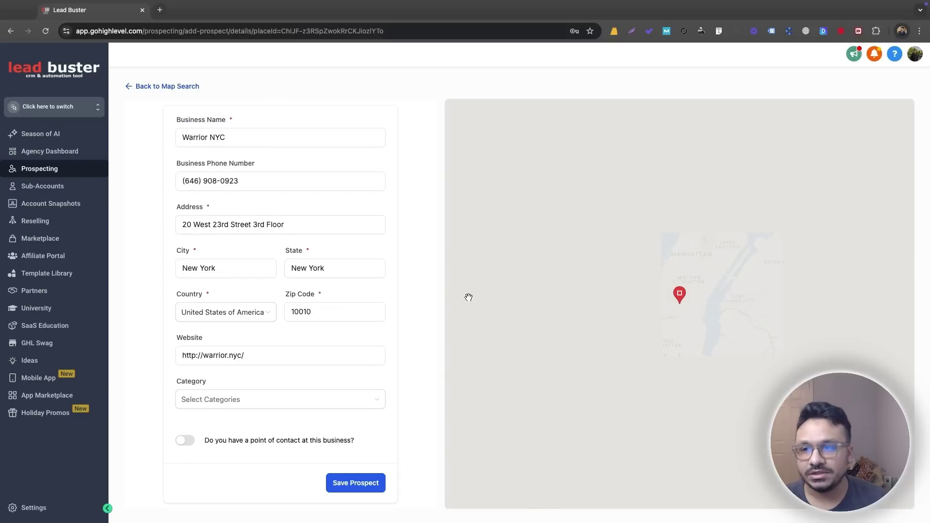
pyautogui.click(356, 484)
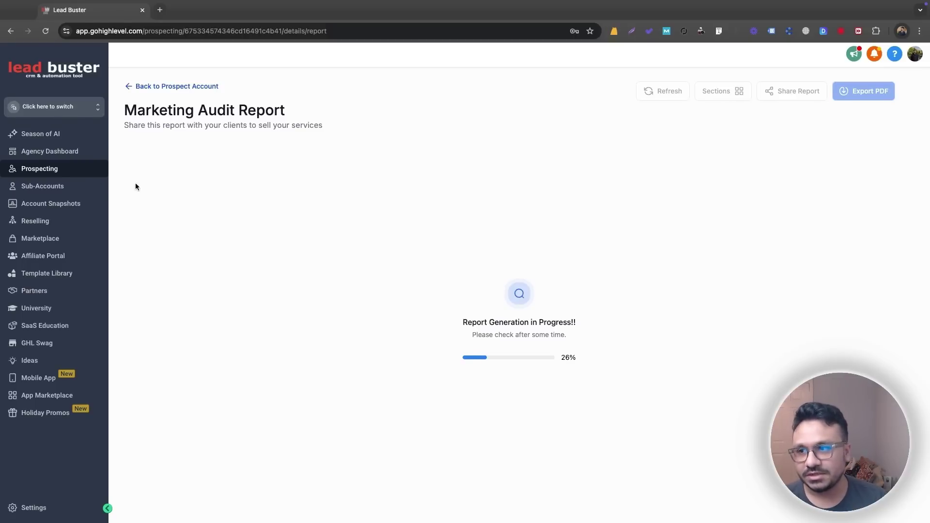
# View the agency's own account snapshots and return to the Agency Dashboard.
pyautogui.click(57, 207)
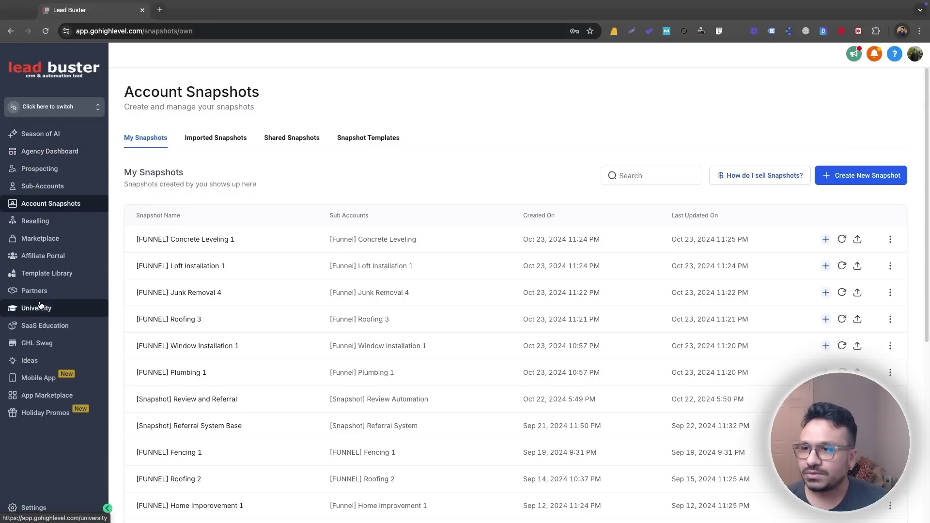
pyautogui.click(44, 156)
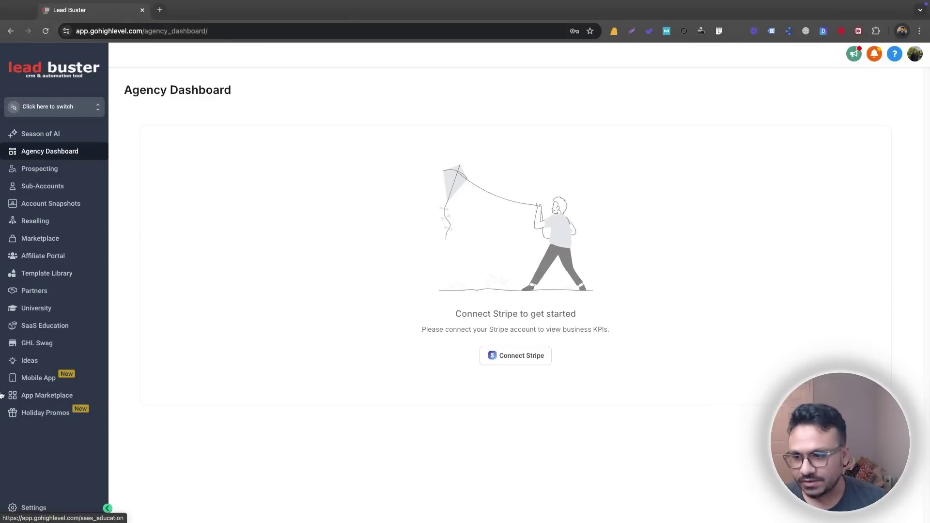
# Open the agency's Company settings and examine the Whitelabel Domain field.
pyautogui.click(54, 508)
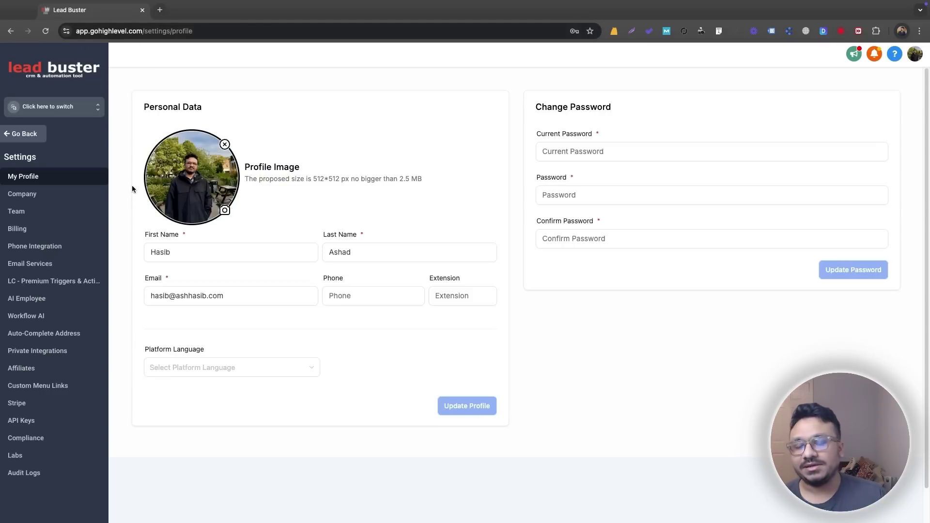
pyautogui.click(40, 192)
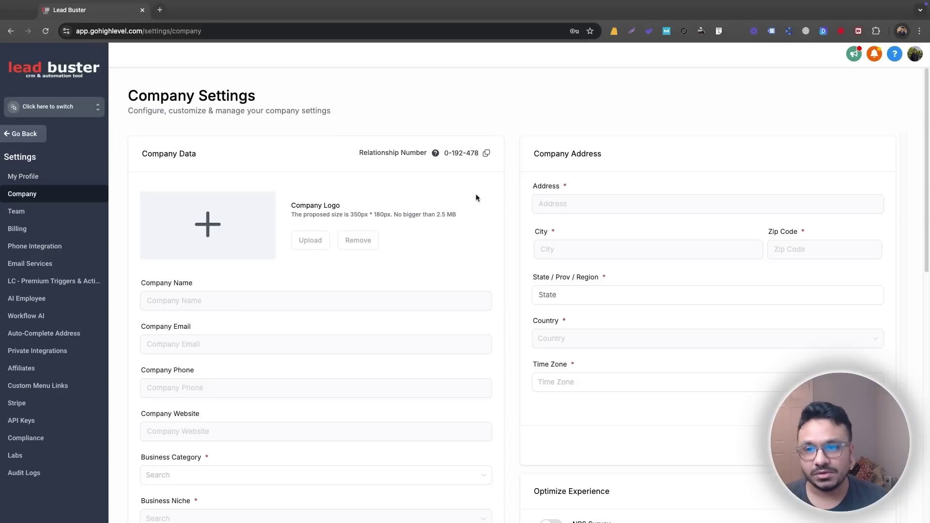
pyautogui.scroll(-6, 485, 203)
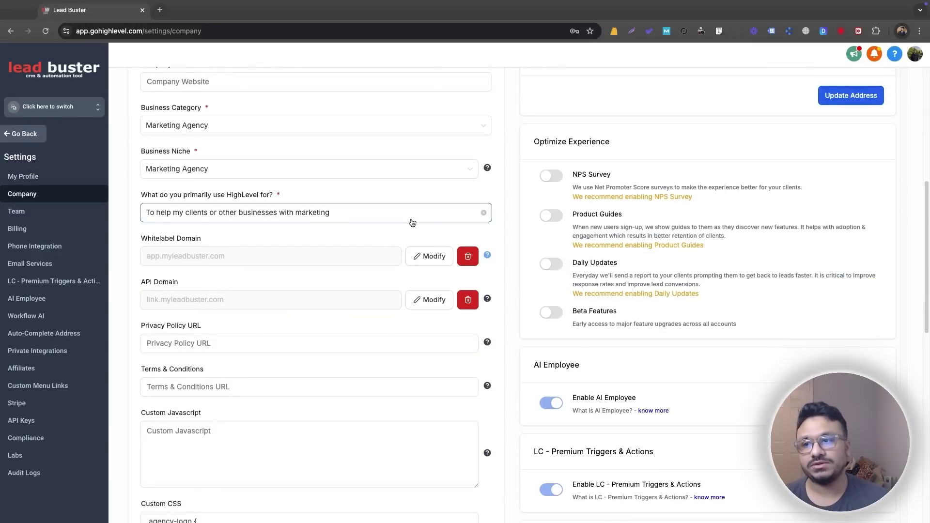
pyautogui.scroll(-2, 409, 209)
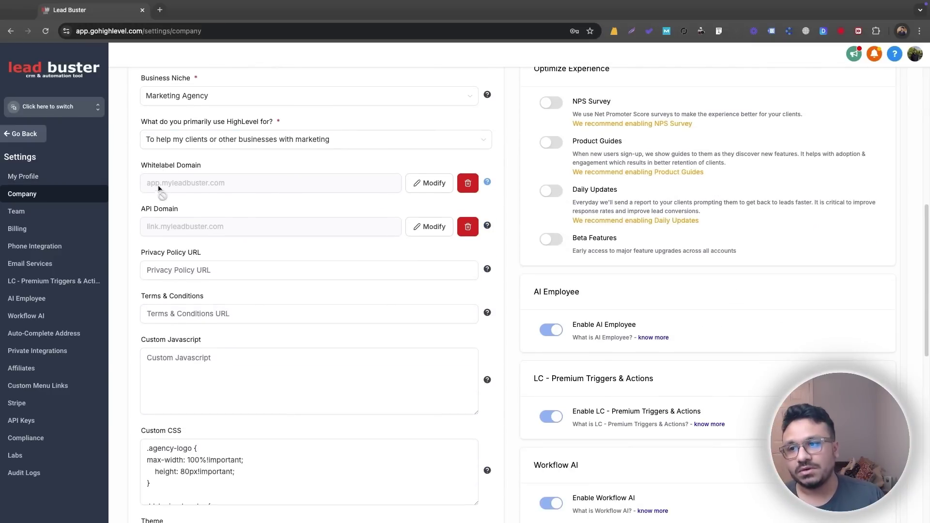
pyautogui.scroll(-1, 163, 182)
pyautogui.moveTo(246, 170); pyautogui.dragTo(147, 172)
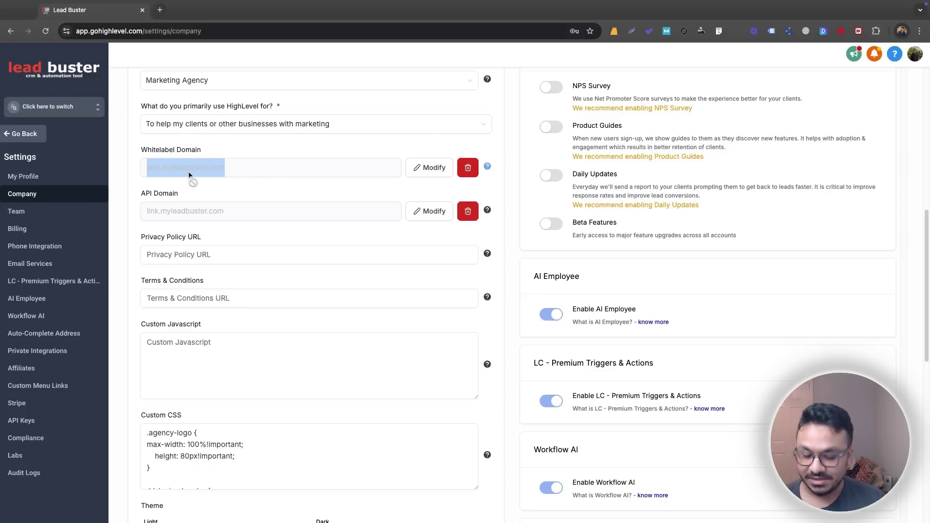
pyautogui.click(201, 169)
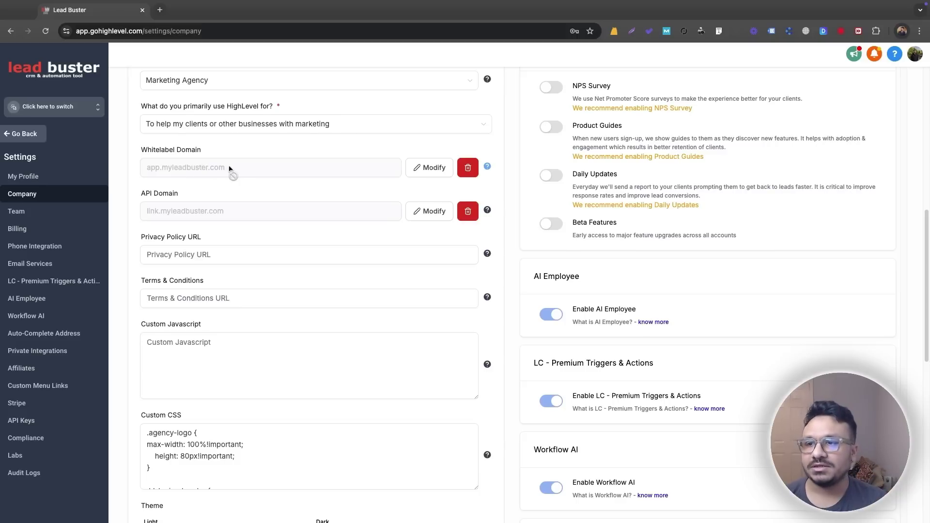
# Copy the whitelabel domain app.myleadbuster.com and open it in a new browser tab.
pyautogui.moveTo(228, 170); pyautogui.dragTo(143, 168)
pyautogui.hotkey('ctrl', 'c')
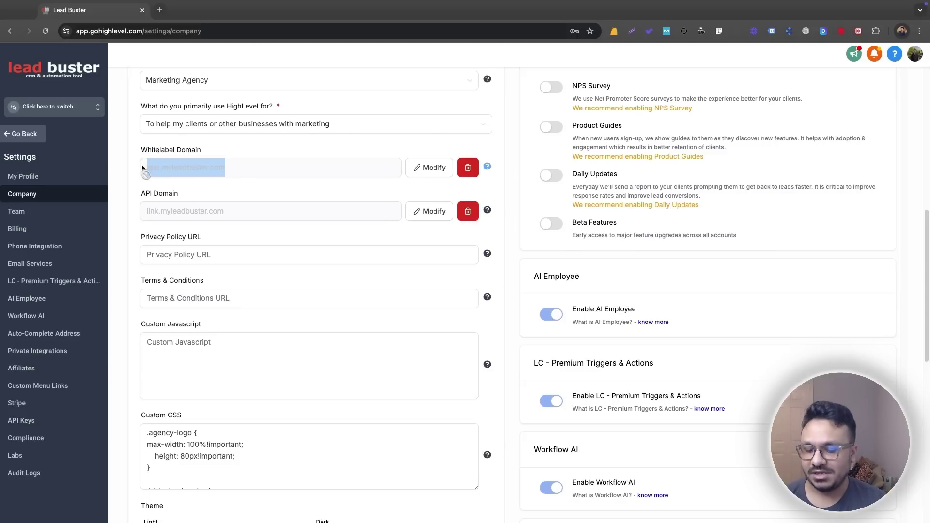
pyautogui.click(159, 9)
pyautogui.hotkey('ctrl', 'v')
pyautogui.press('Return')
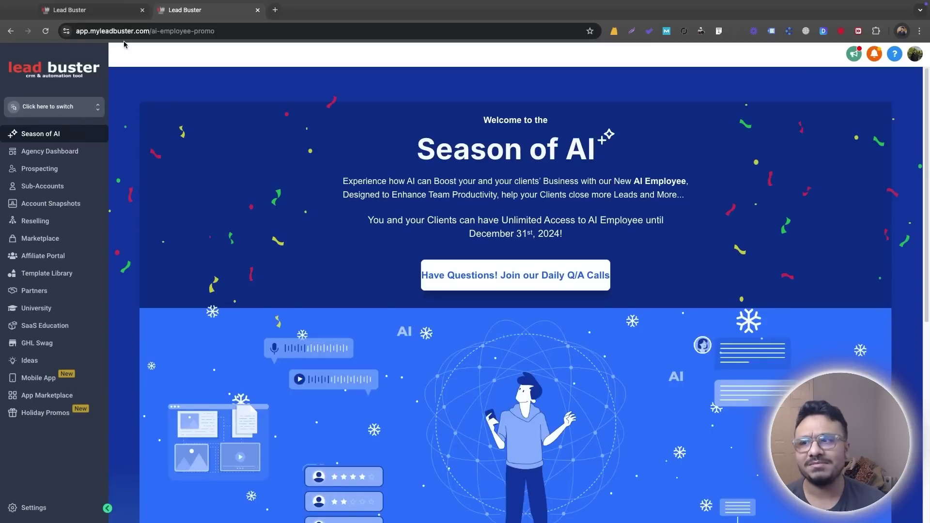
# View the Agency Dashboard on the whitelabel domain and compare it with the Company settings in the original browser tab.
pyautogui.click(65, 157)
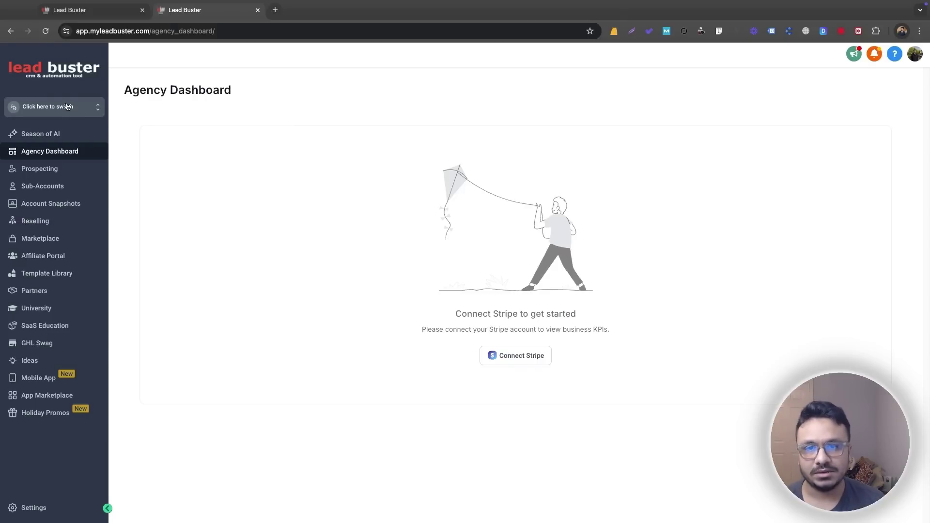
pyautogui.click(95, 16)
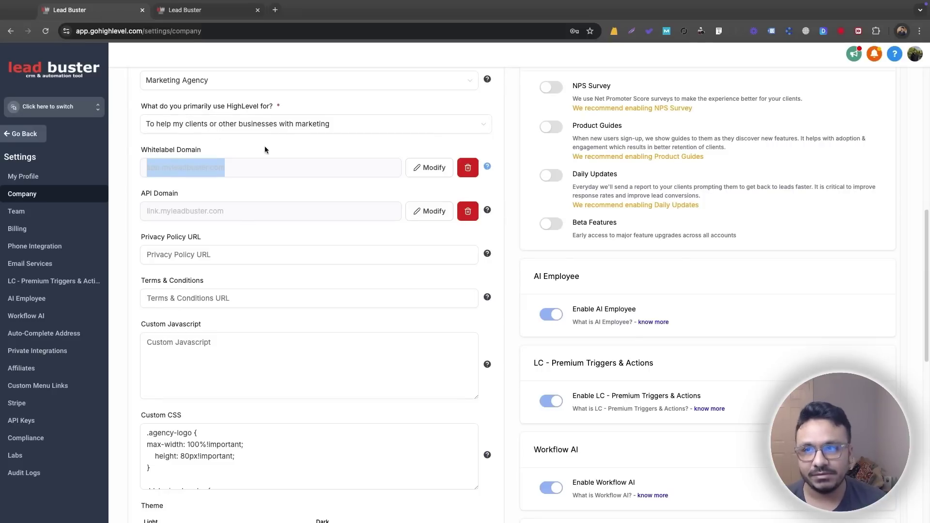
pyautogui.click(194, 8)
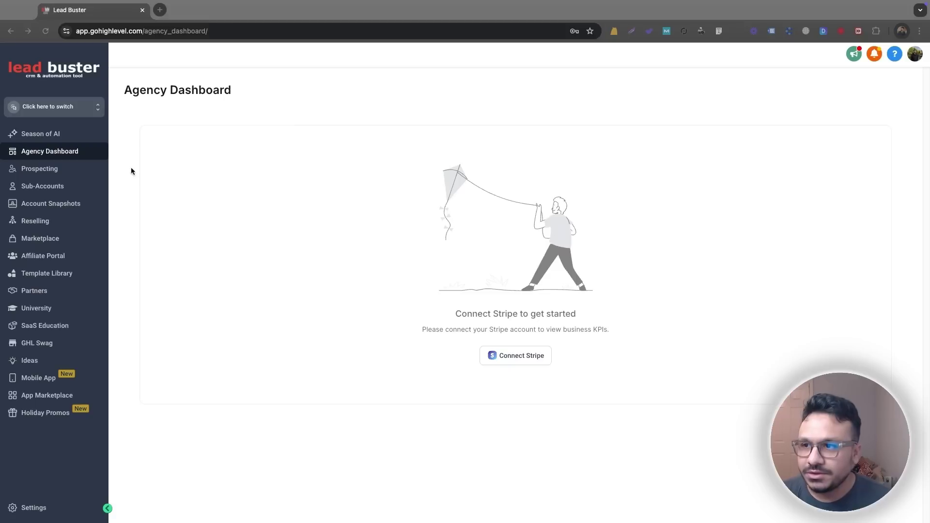
# Switch from the agency view to the CompanyX sub-account and open its Dashboard.
pyautogui.click(62, 113)
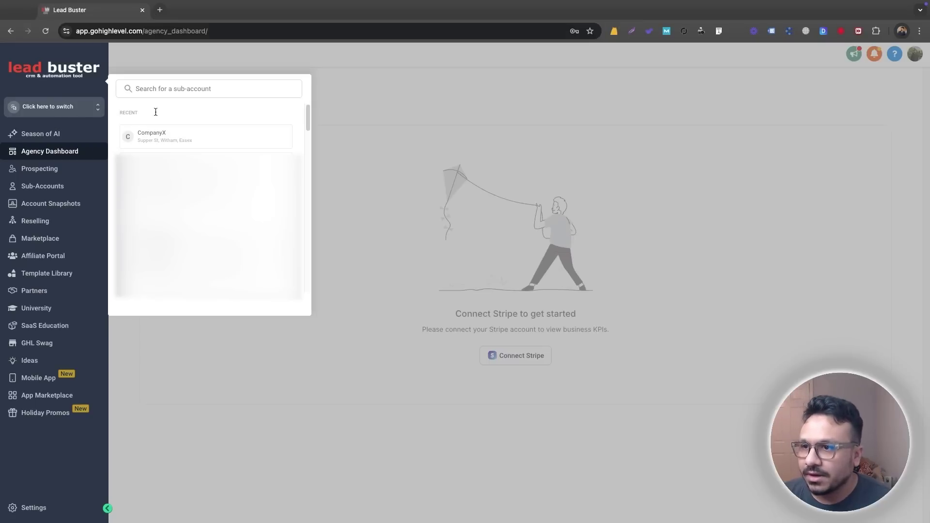
pyautogui.click(157, 136)
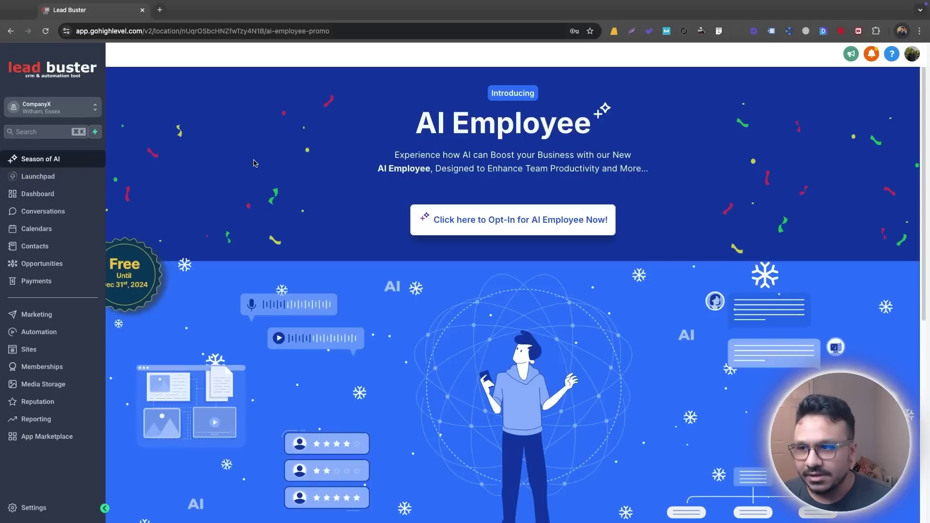
pyautogui.click(49, 196)
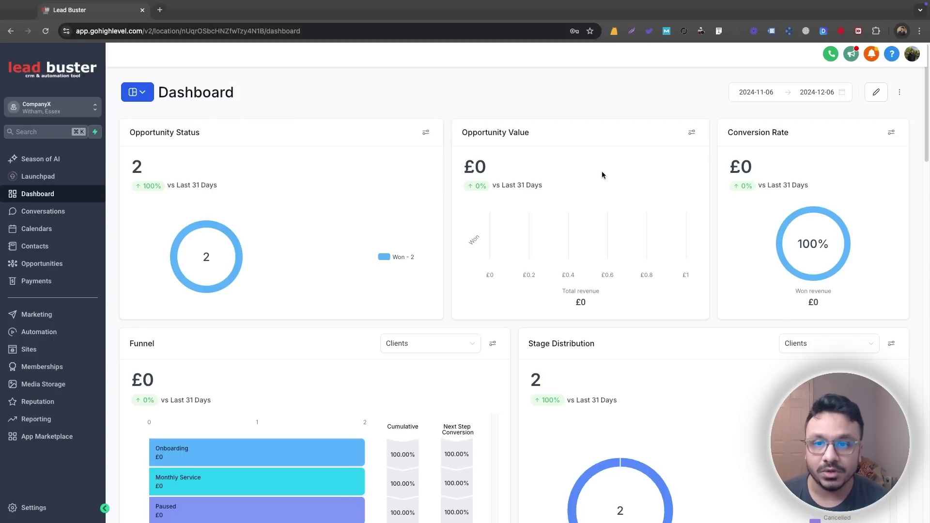
# Examine the CompanyX dashboard widgets, from opportunity, funnel and lead source reports to the analytics, business profile, ads and sales efficiency reports.
pyautogui.scroll(-6, 369, 245)
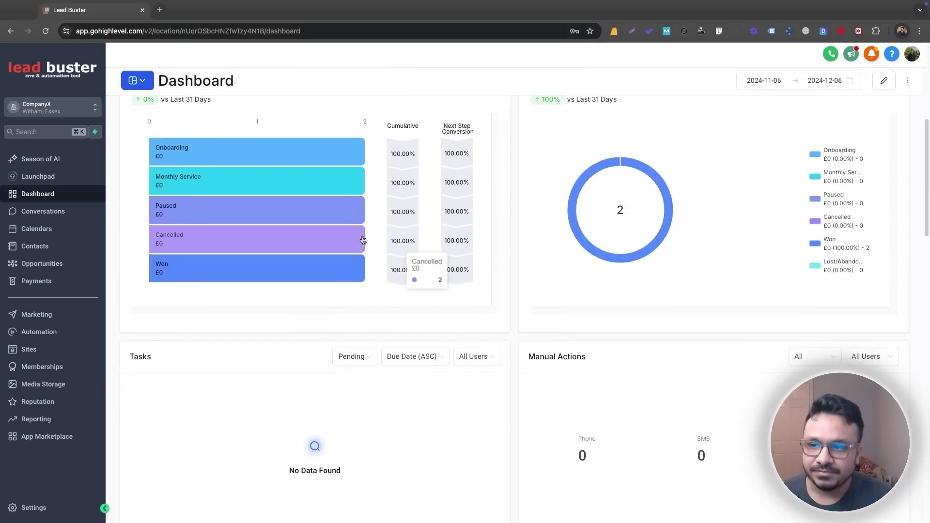
pyautogui.scroll(2, 385, 234)
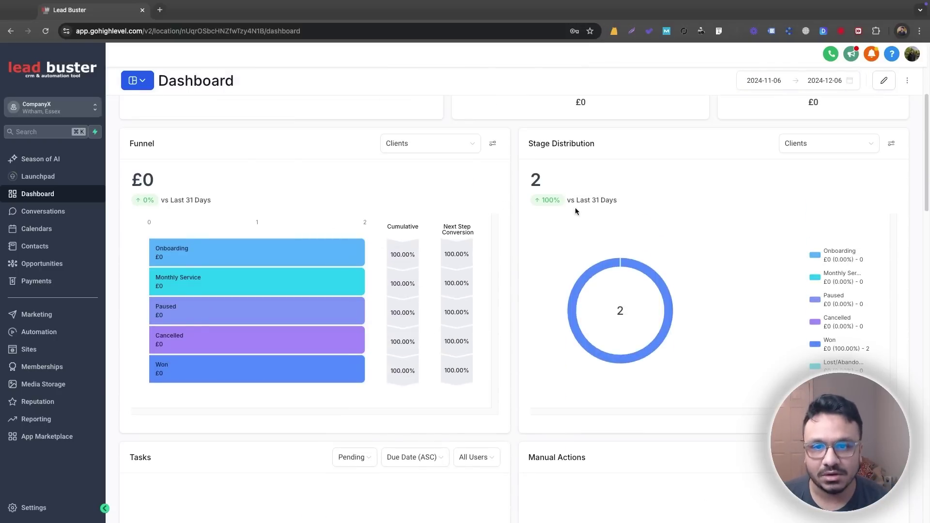
pyautogui.scroll(-8, 543, 205)
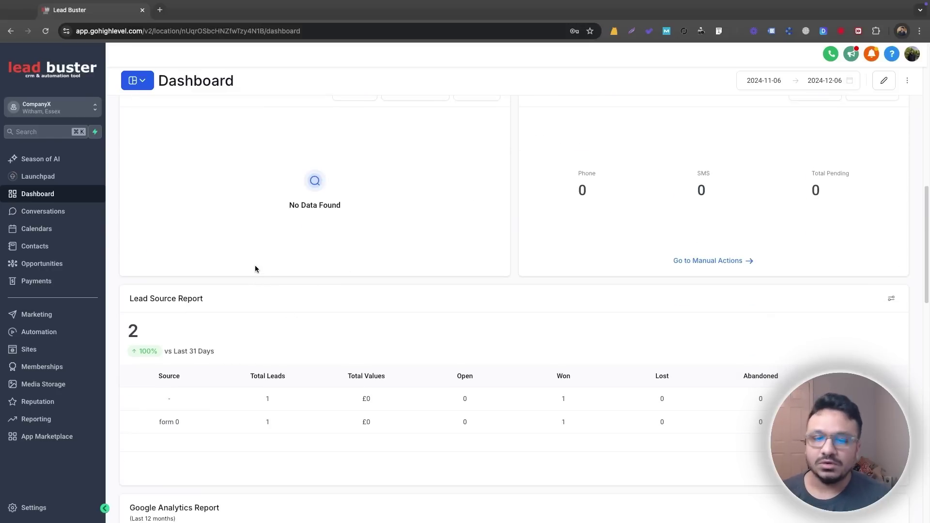
pyautogui.scroll(-4, 256, 269)
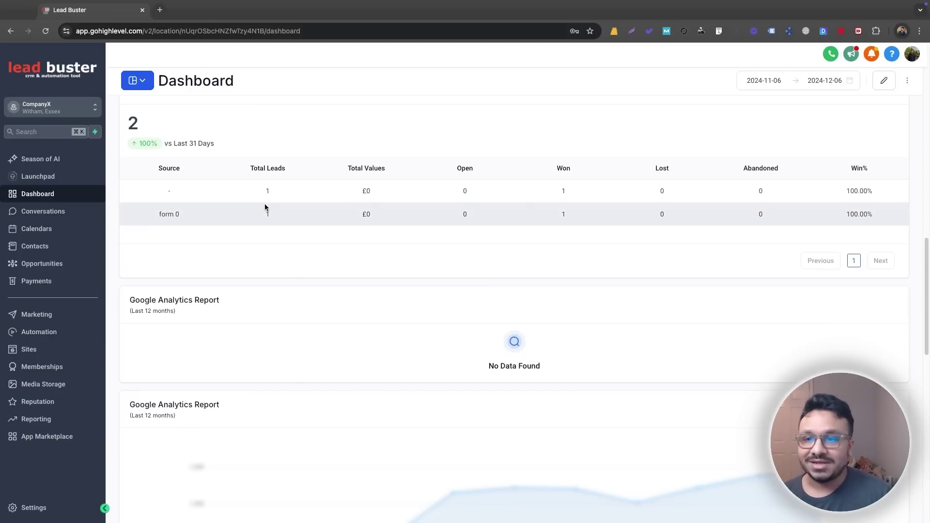
pyautogui.scroll(-2, 286, 232)
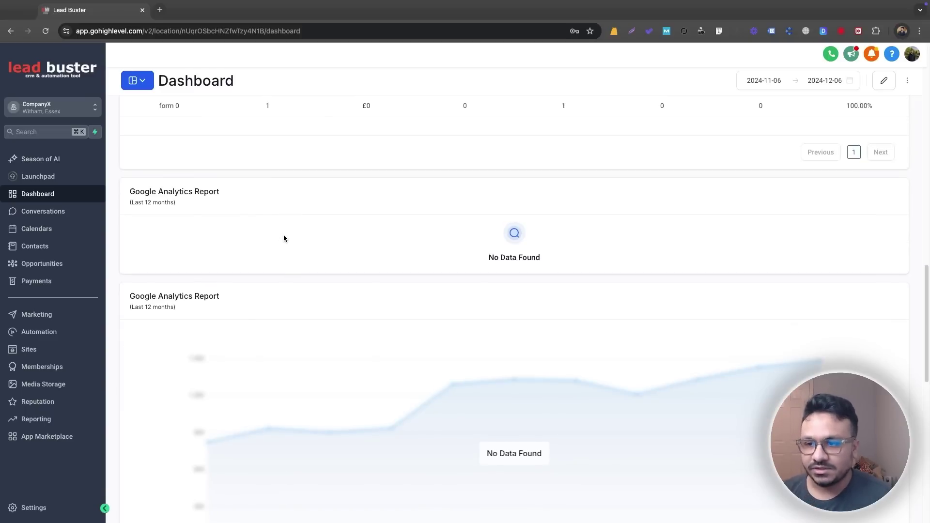
pyautogui.scroll(-7, 283, 238)
pyautogui.scroll(-1, 283, 235)
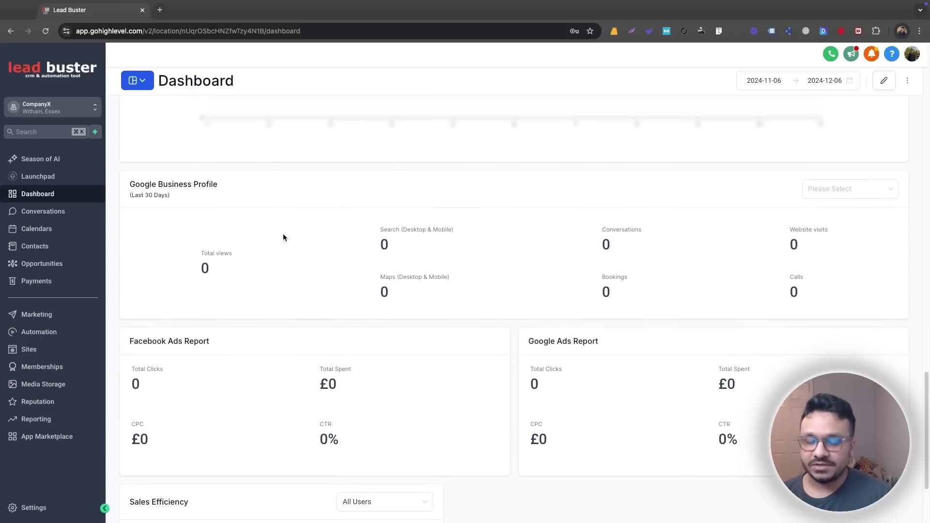
pyautogui.scroll(-2, 283, 233)
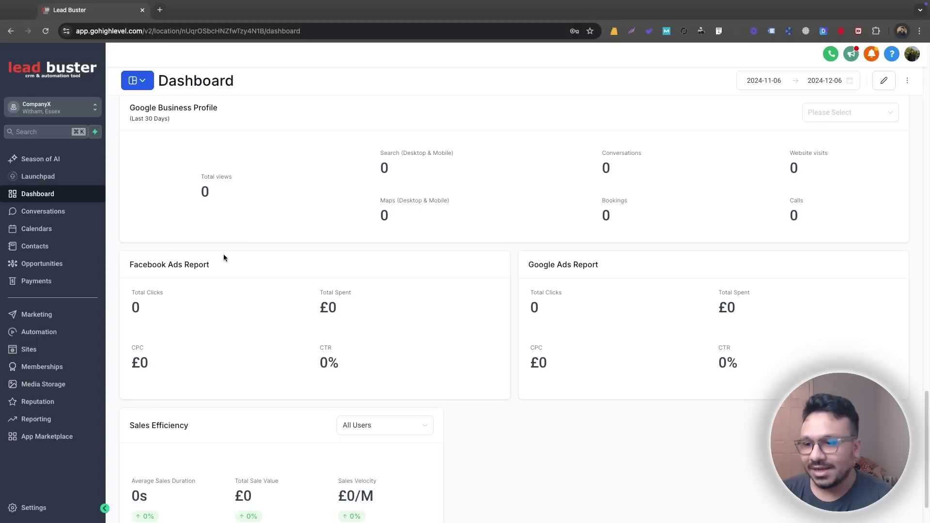
pyautogui.scroll(-2, 227, 254)
pyautogui.scroll(15, 262, 411)
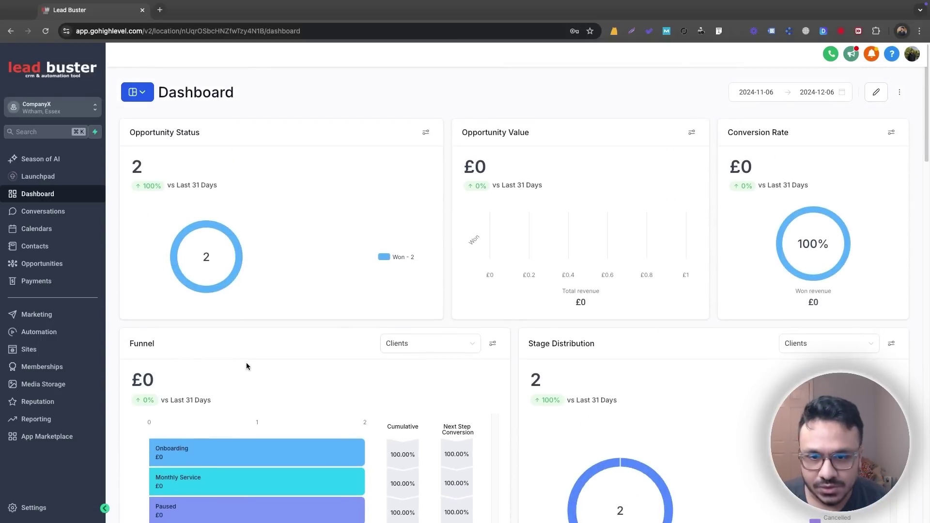
pyautogui.scroll(-12, 470, 249)
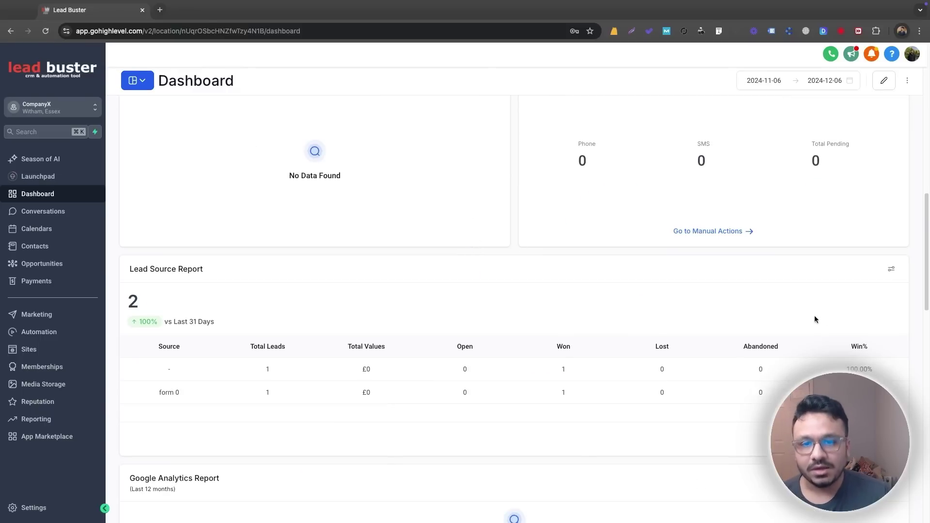
pyautogui.scroll(12, 407, 278)
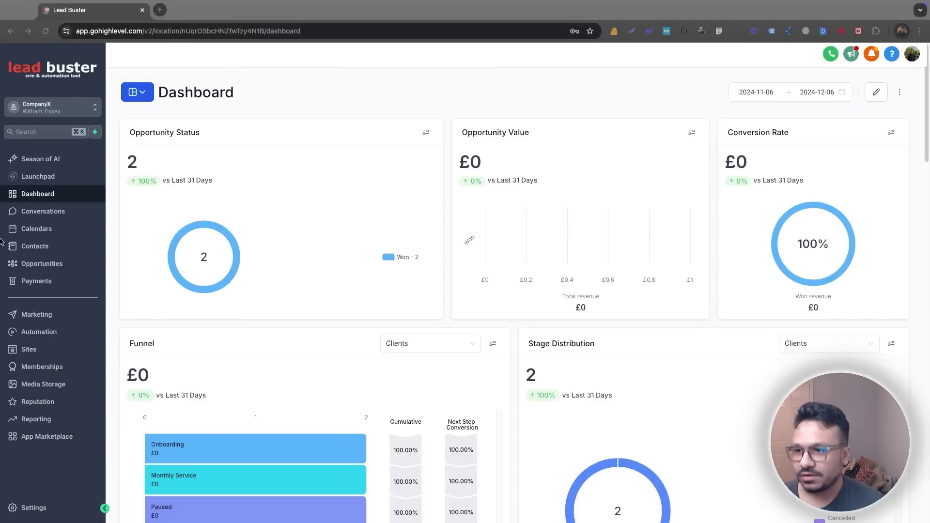
# Open CompanyX's Conversations, check the Unread and All lists, and expand the test email in the contact's thread.
pyautogui.click(38, 215)
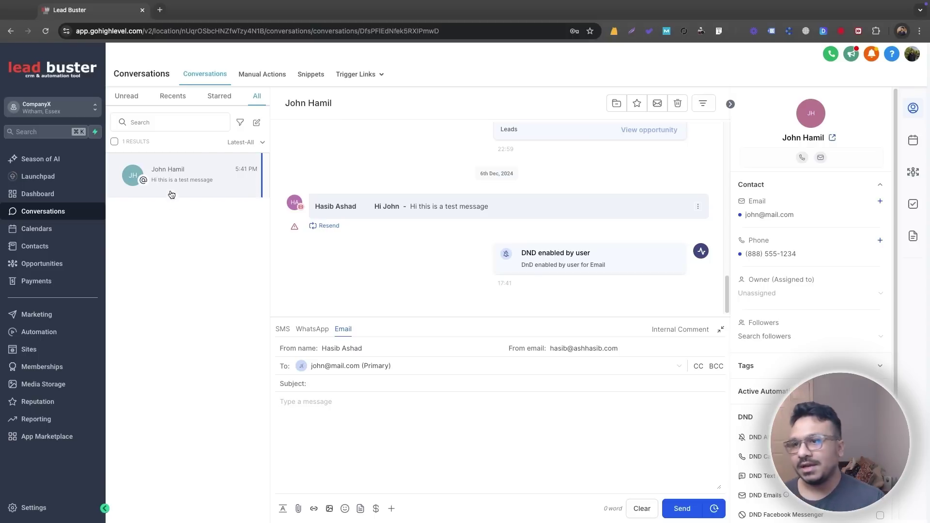
pyautogui.click(127, 100)
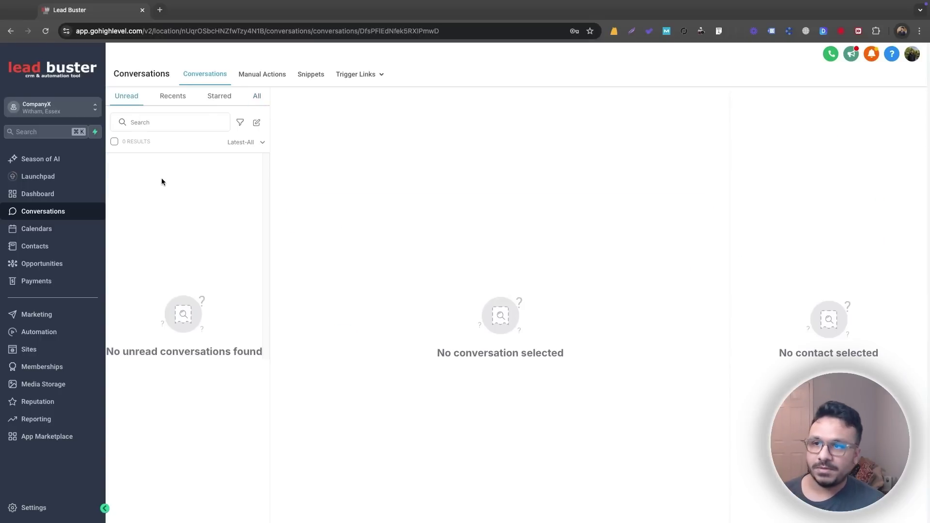
pyautogui.click(256, 98)
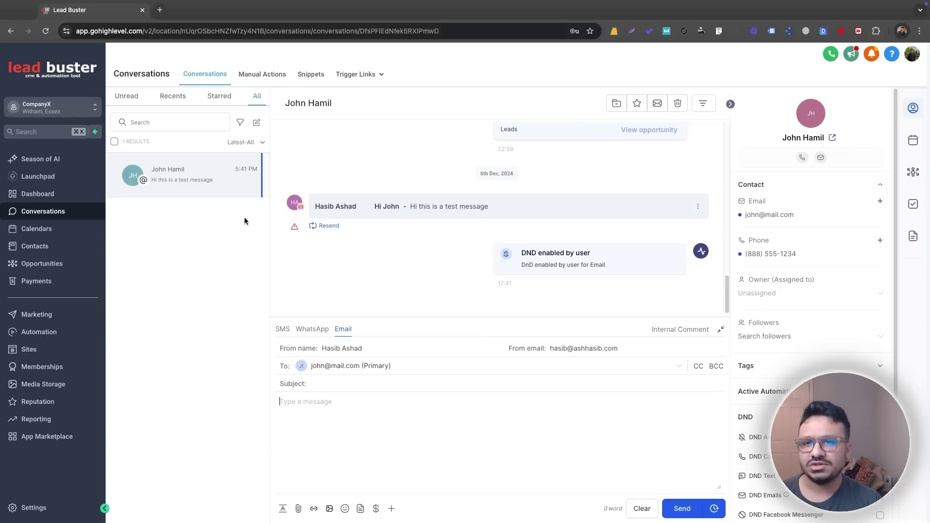
pyautogui.click(378, 220)
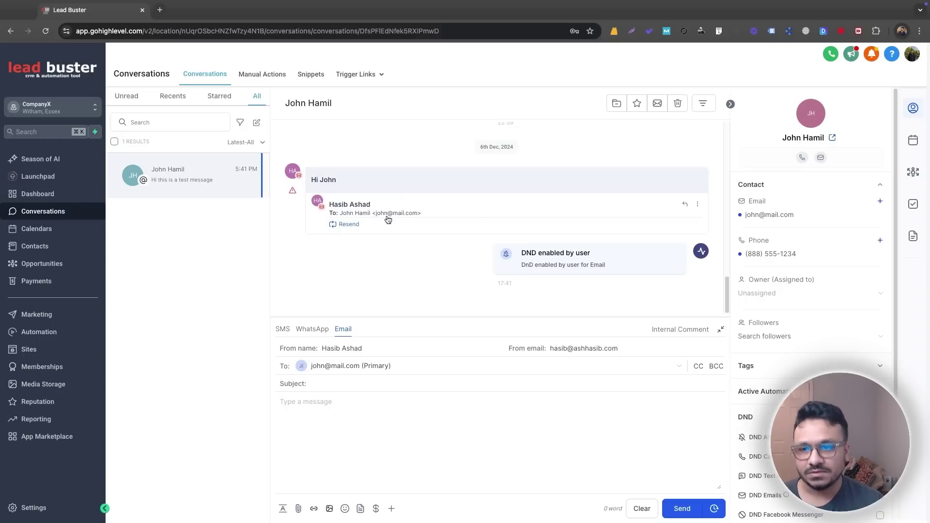
# Look through the conversation's SMS and WhatsApp reply options, then return to the Email composer.
pyautogui.click(282, 331)
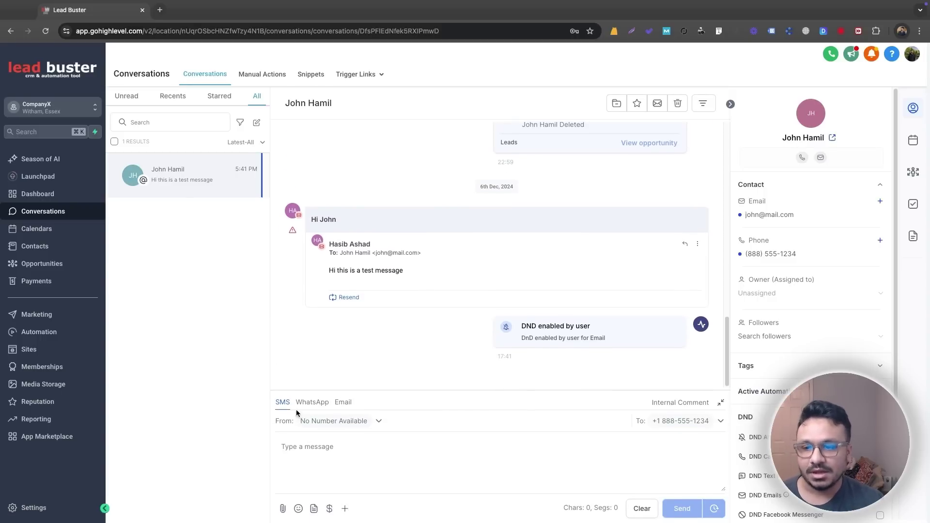
pyautogui.click(312, 402)
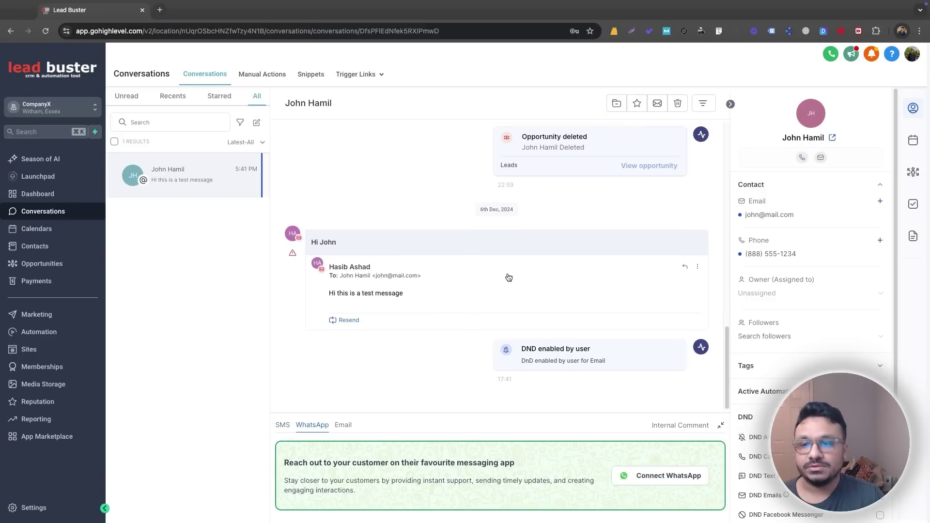
pyautogui.click(343, 425)
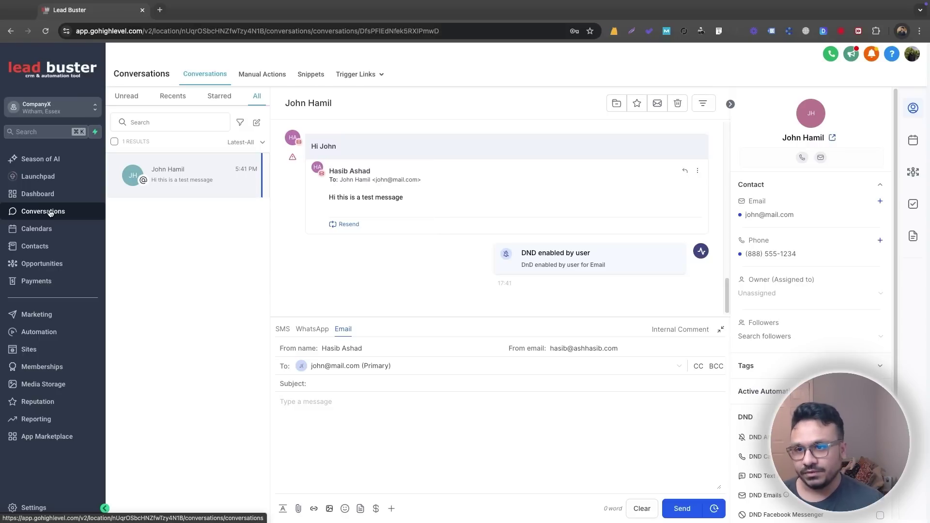
# Examine the booked slots in the Dec 1 – 7, 2024 calendar week and view the upcoming Appointments list.
pyautogui.click(39, 194)
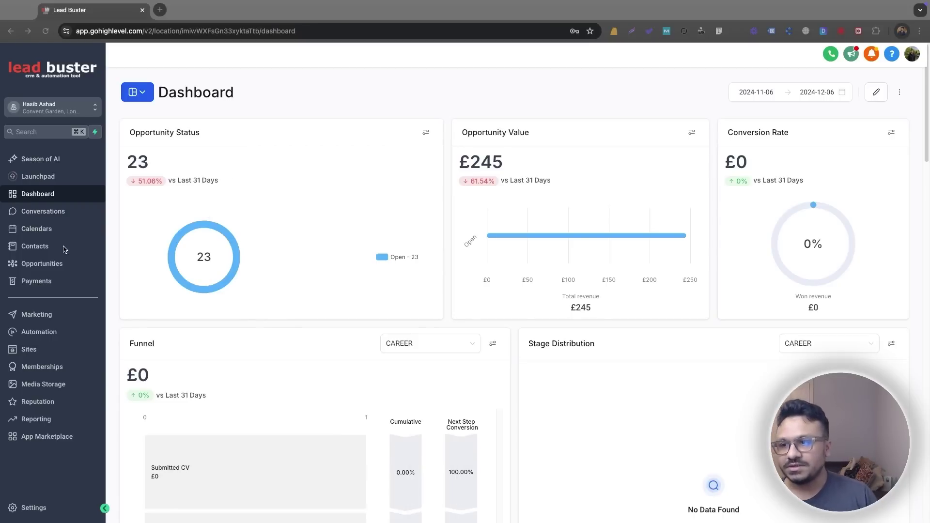
pyautogui.click(42, 234)
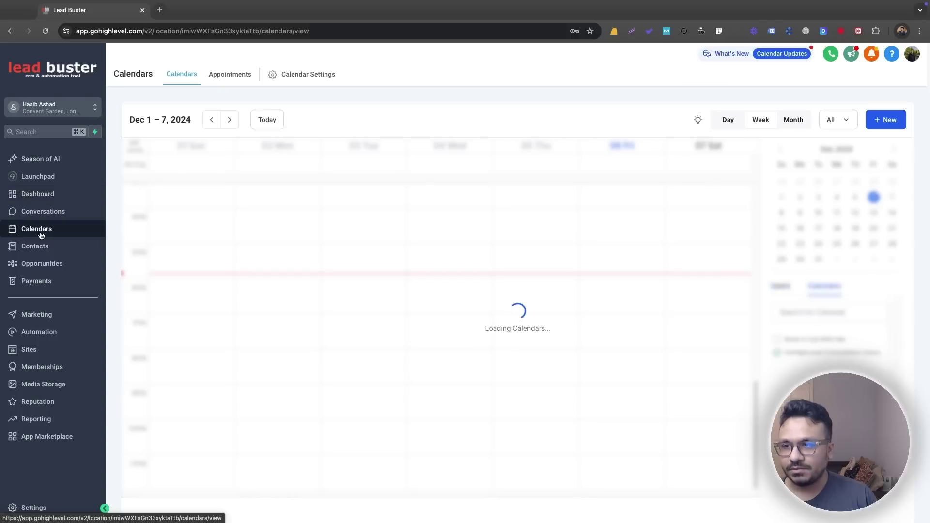
pyautogui.scroll(10, 499, 253)
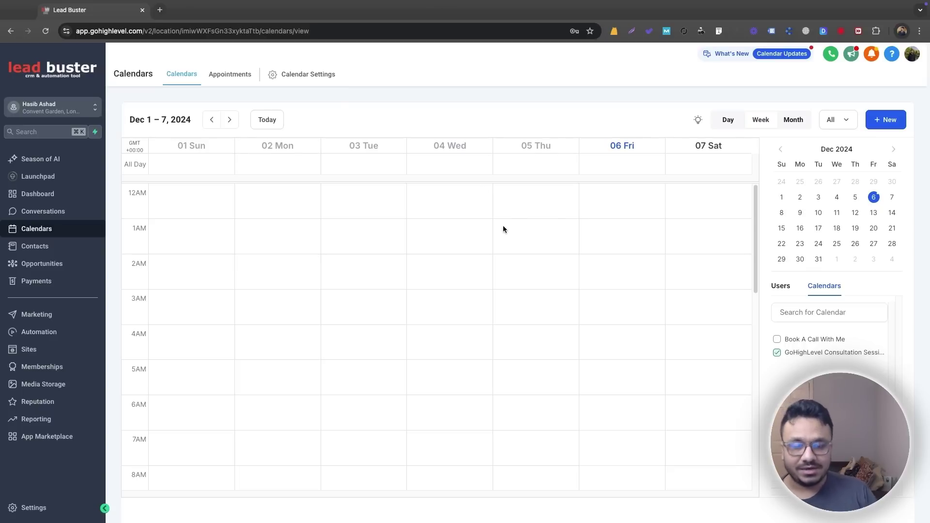
pyautogui.scroll(-7, 504, 228)
pyautogui.scroll(-6, 508, 267)
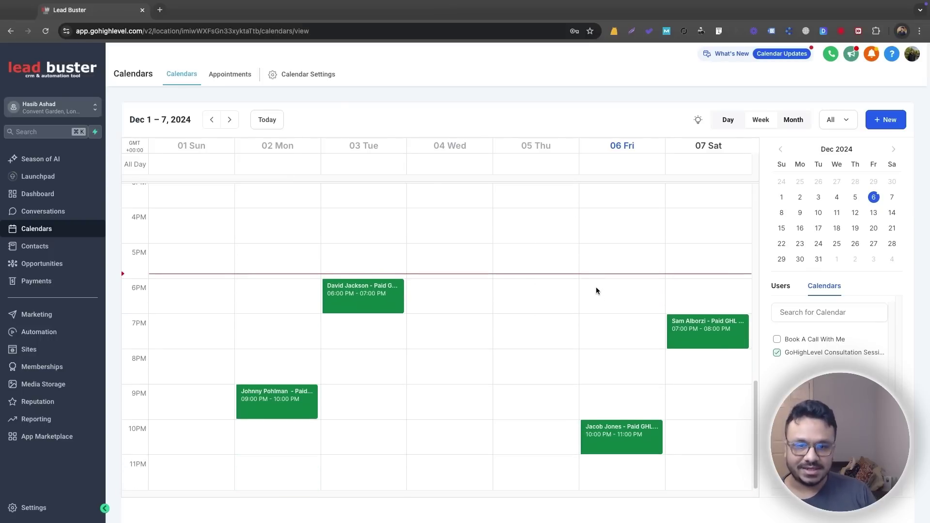
pyautogui.scroll(8, 504, 311)
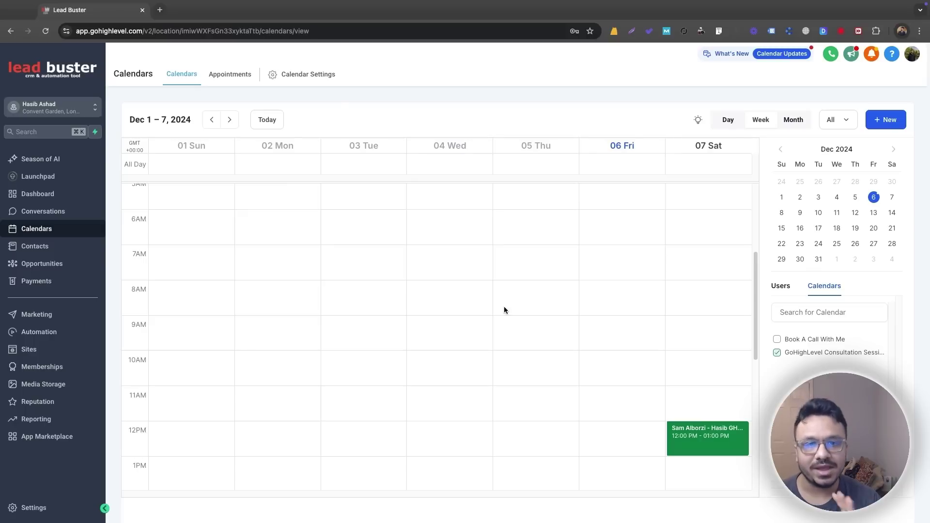
pyautogui.click(240, 83)
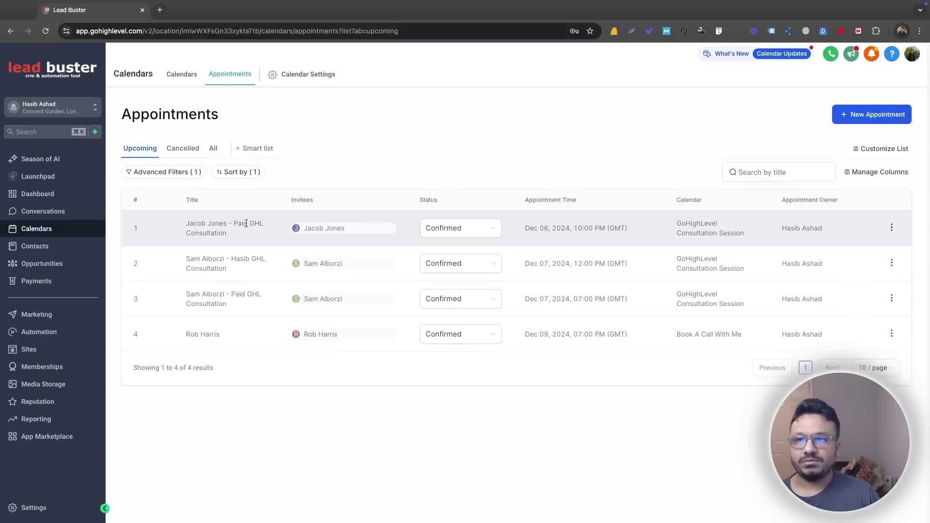
# Open the GoHighLevel Consultation Session calendar for editing from Calendar Settings and review its Meeting Details.
pyautogui.click(300, 80)
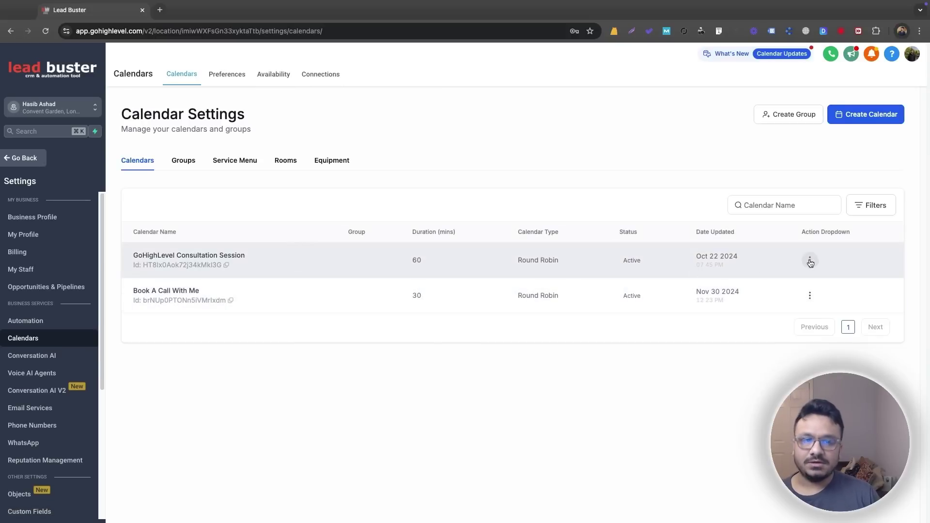
pyautogui.click(810, 261)
pyautogui.click(786, 137)
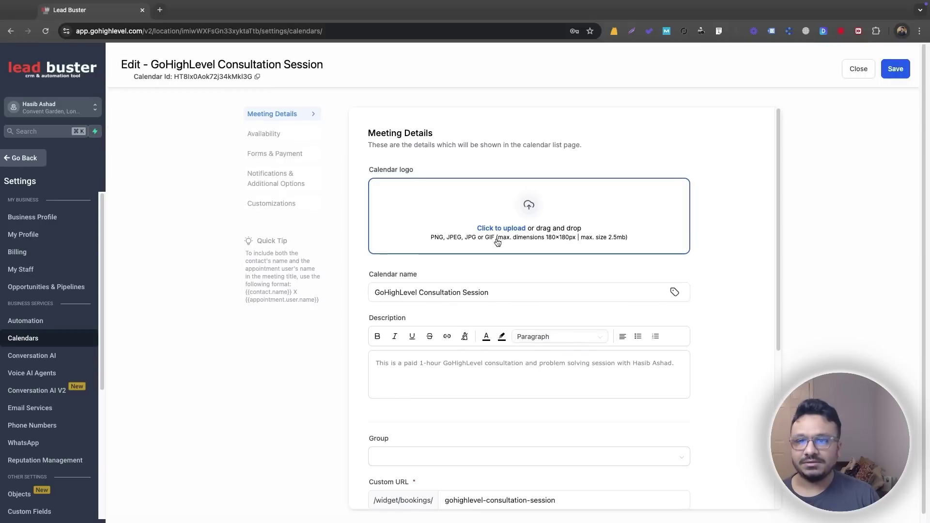
pyautogui.scroll(-5, 441, 319)
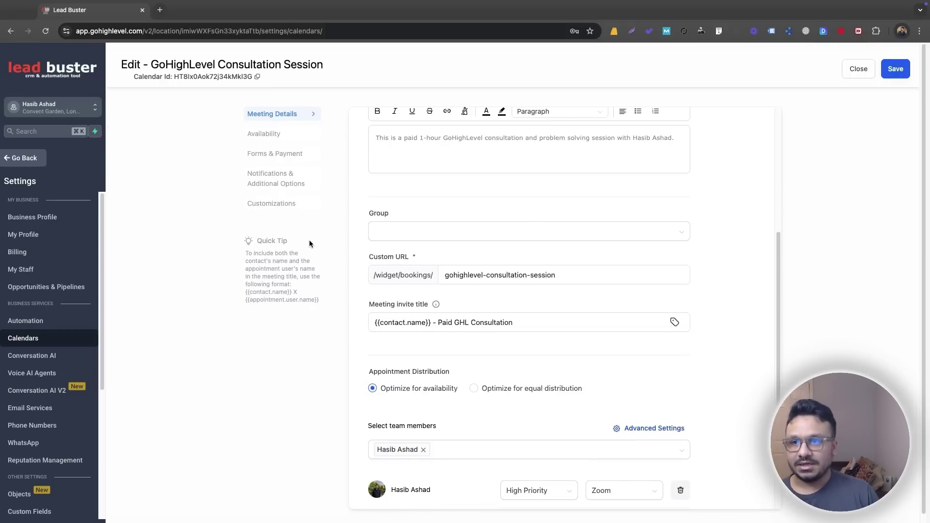
pyautogui.scroll(-2, 463, 305)
pyautogui.scroll(7, 458, 306)
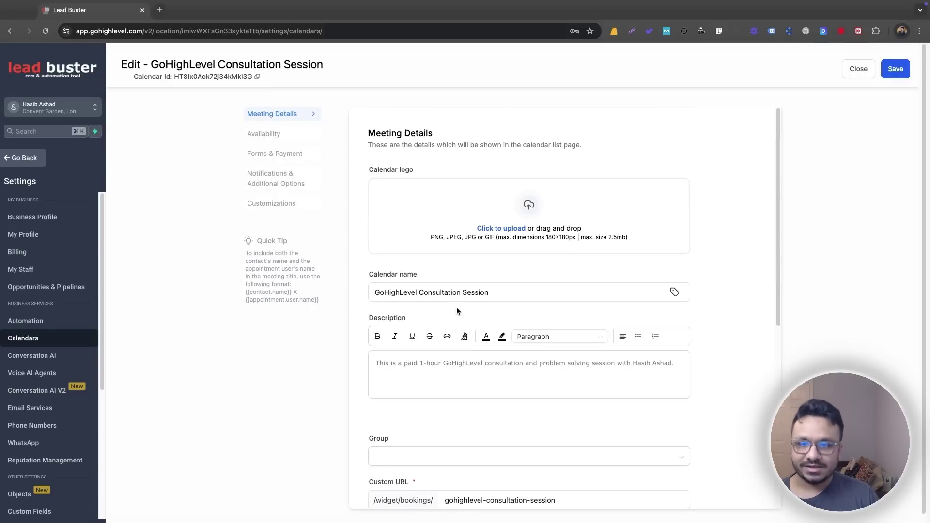
# Review the consultation calendar's Availability settings, from the weekly hours to meeting interval, duration and booking limits.
pyautogui.click(269, 133)
pyautogui.scroll(-2, 431, 308)
pyautogui.scroll(-6, 431, 308)
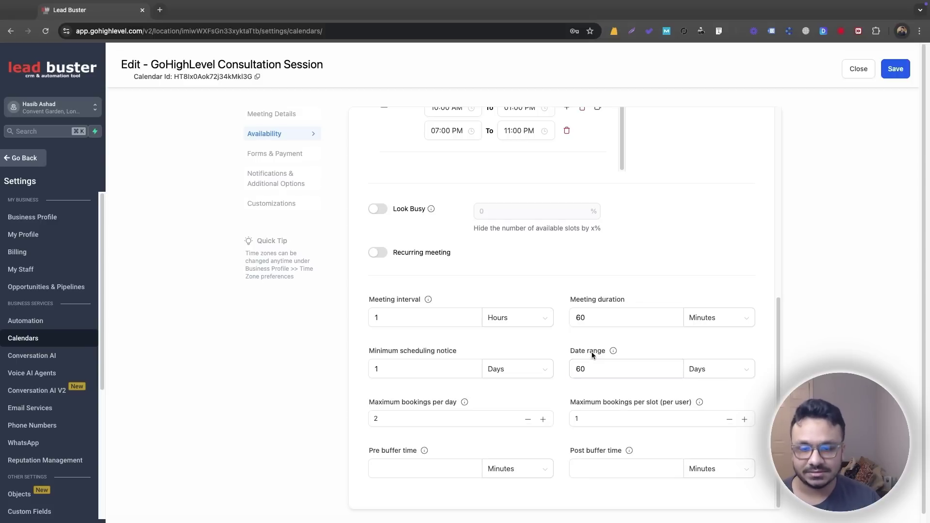
# Review the consultation calendar's Forms & Payment settings, including form, widget order, consent, confirmation page and payment options.
pyautogui.click(280, 155)
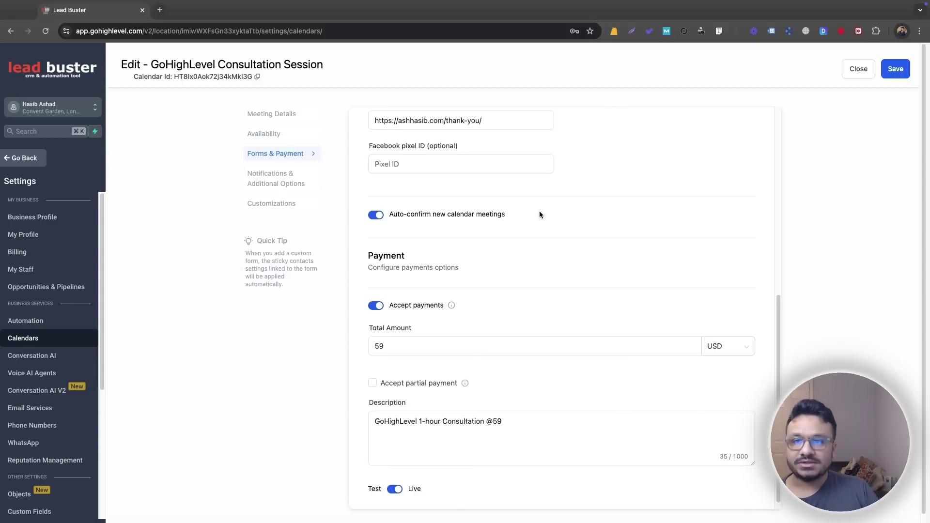
pyautogui.scroll(7, 546, 203)
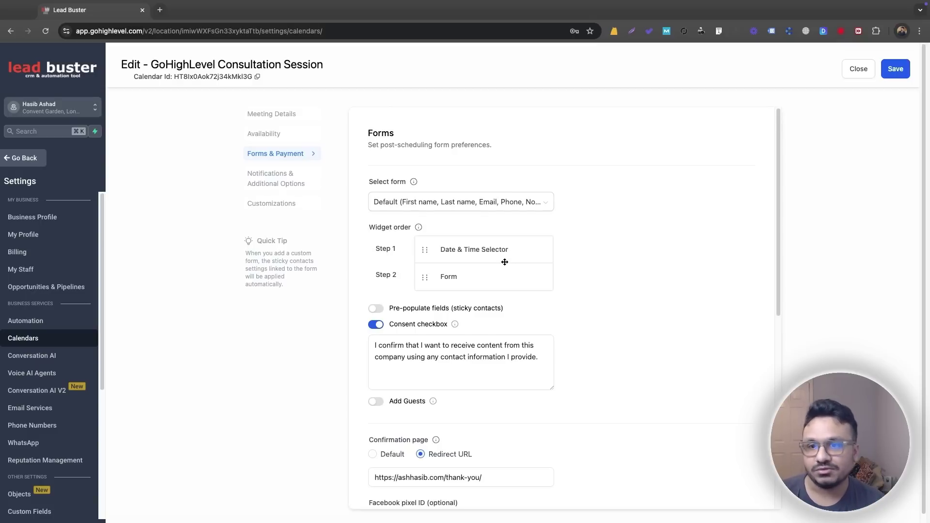
pyautogui.scroll(-8, 538, 247)
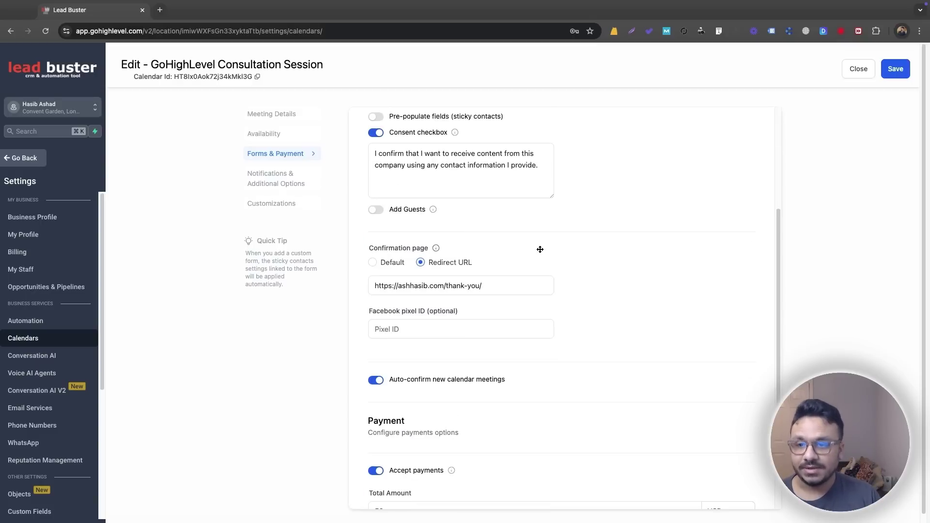
pyautogui.scroll(-1, 473, 198)
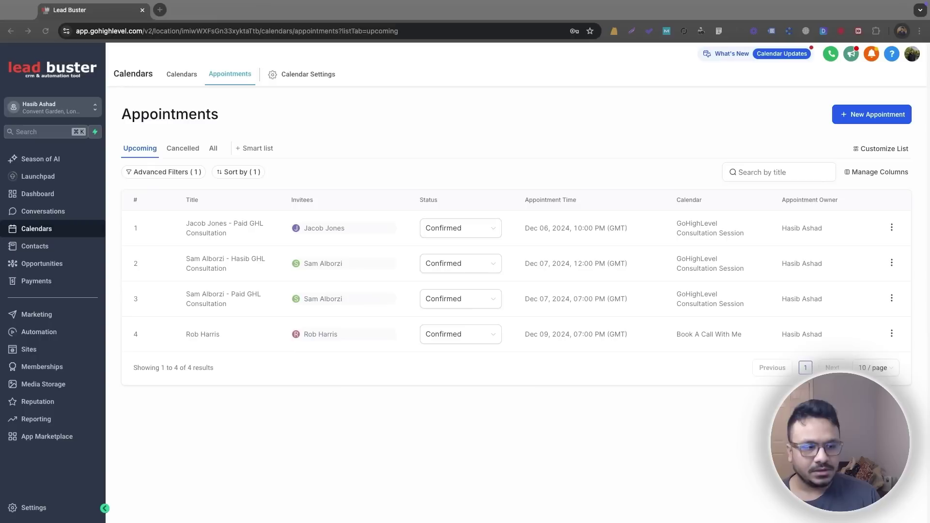
# Open the Appointment Confirmation + Reminder + Survey + Review Request workflow in the GoHighLevel Consultation Automations folder.
pyautogui.click(46, 334)
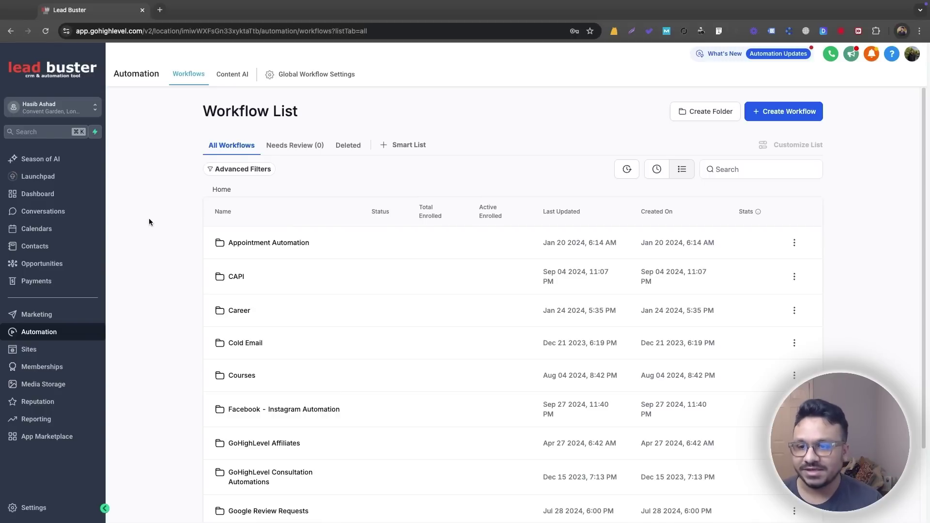
pyautogui.scroll(-1, 201, 353)
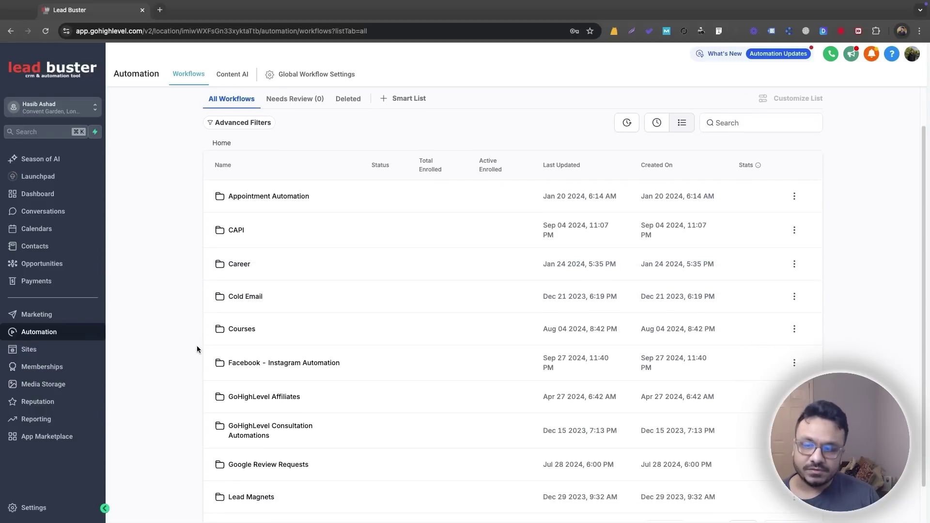
pyautogui.scroll(-1, 233, 383)
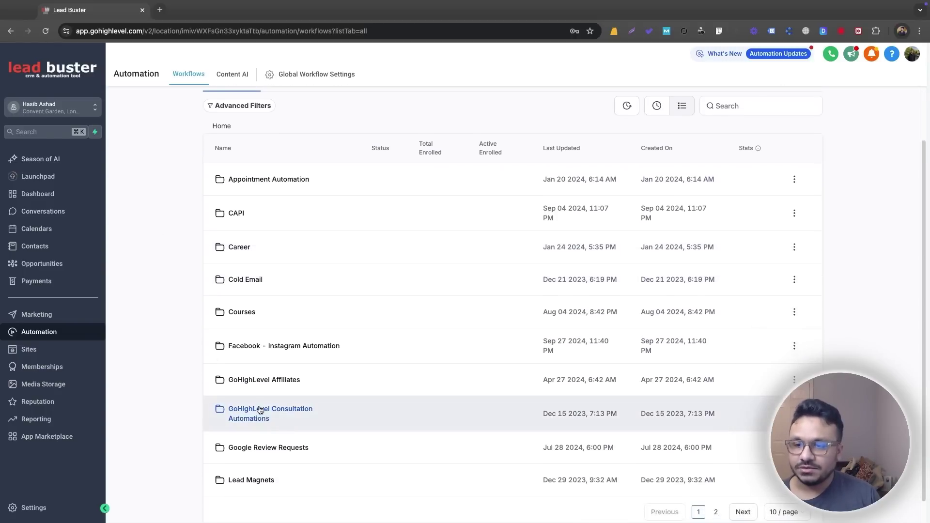
pyautogui.click(264, 417)
pyautogui.click(257, 250)
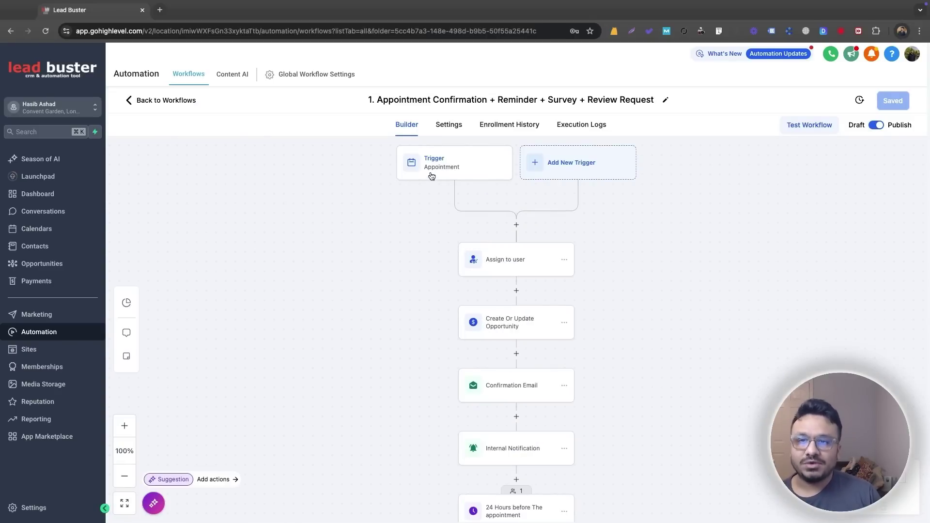
# Inspect the workflow's Appointment trigger and its filters, then close its settings without changing them.
pyautogui.click(428, 175)
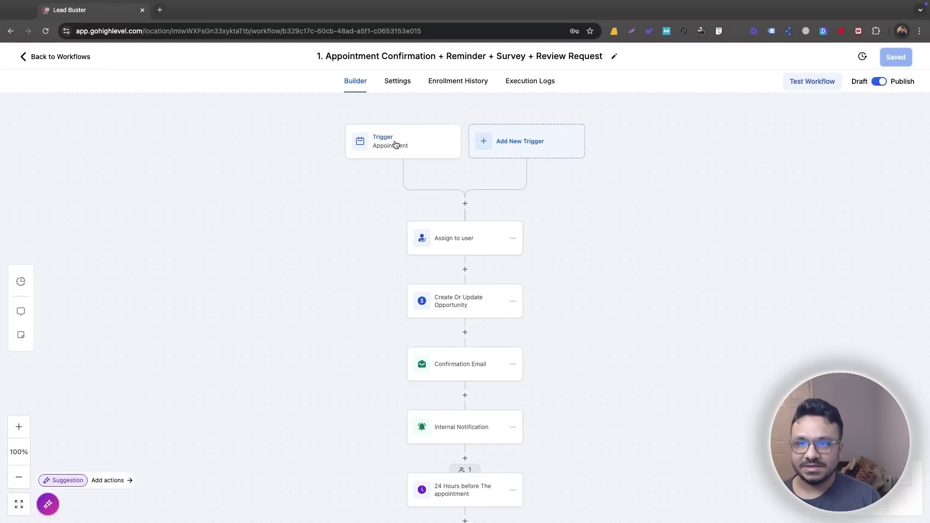
pyautogui.click(396, 145)
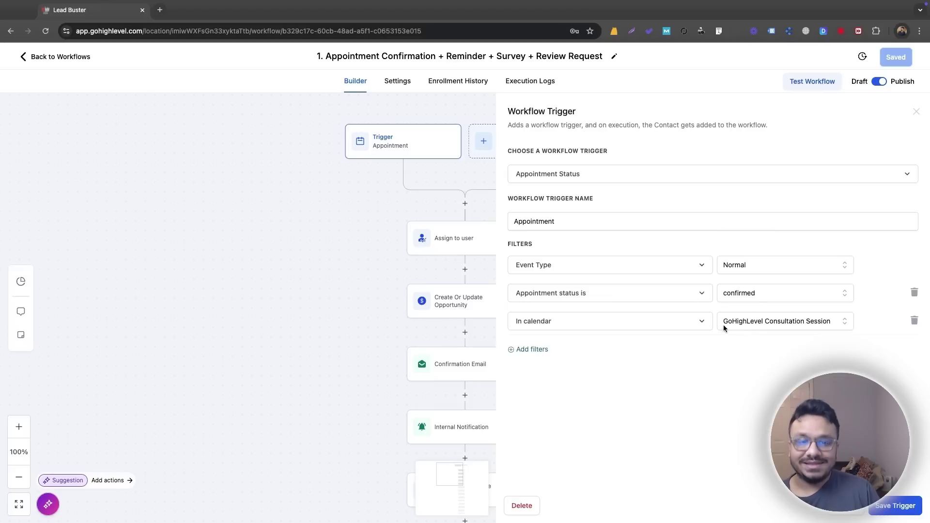
pyautogui.click(916, 111)
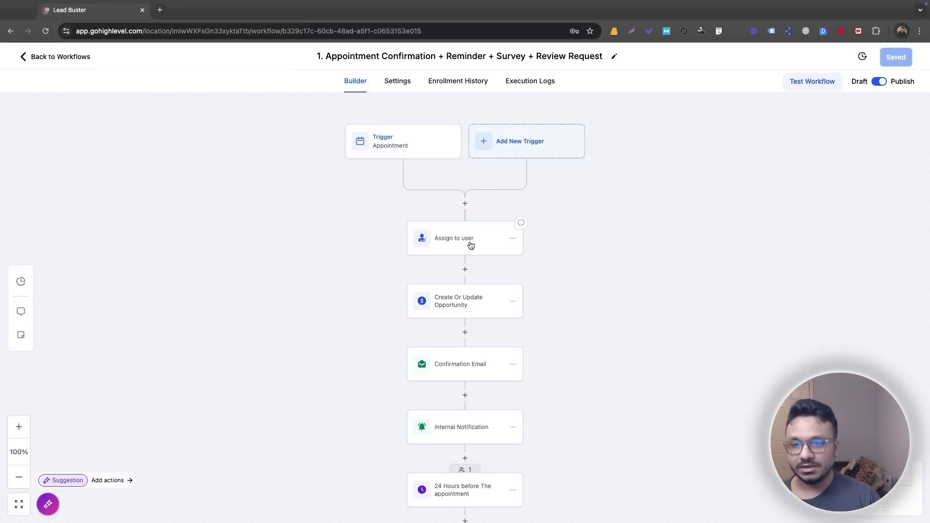
# Follow the workflow's first actions and inspect the settings and message of the Confirmation Email action.
pyautogui.scroll(-2, 469, 245)
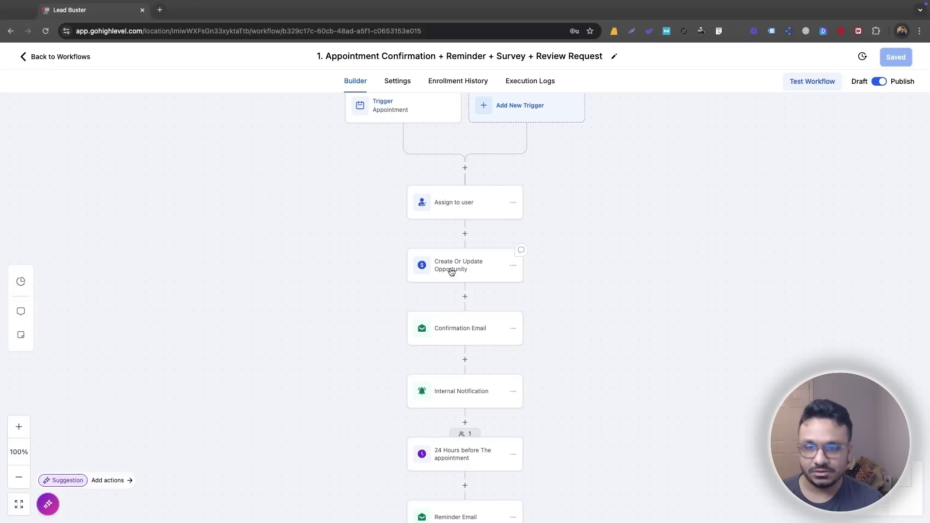
pyautogui.scroll(-1, 450, 270)
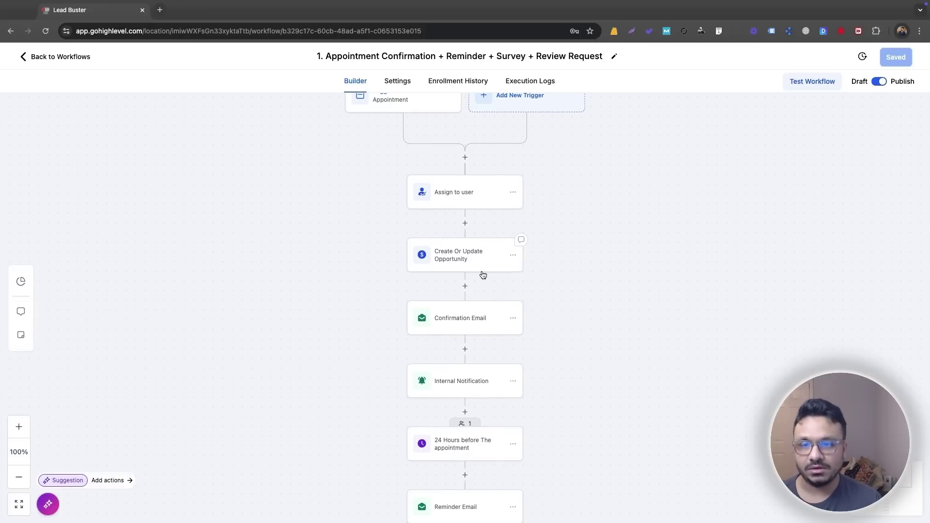
pyautogui.scroll(-2, 482, 317)
pyautogui.click(475, 305)
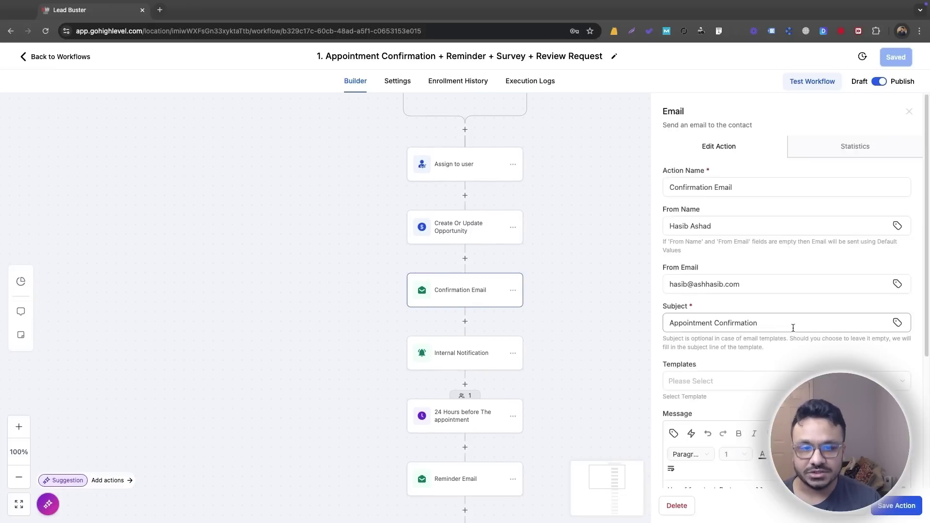
pyautogui.scroll(-5, 800, 325)
# Inspect the Internal Notification action after the confirmation email and the Reminder Email action after the 24-hour wait.
pyautogui.click(466, 350)
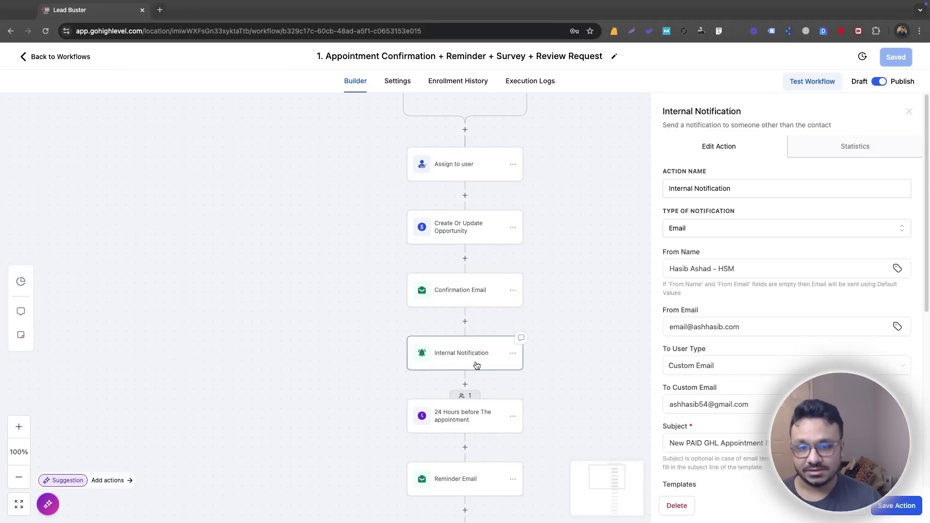
pyautogui.scroll(-3, 466, 332)
pyautogui.scroll(-1, 690, 335)
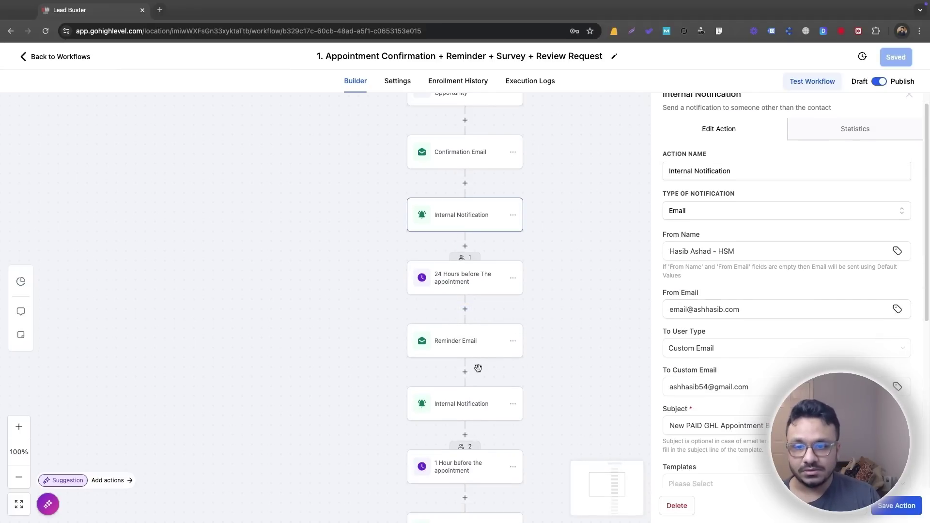
pyautogui.click(465, 354)
pyautogui.scroll(-3, 460, 383)
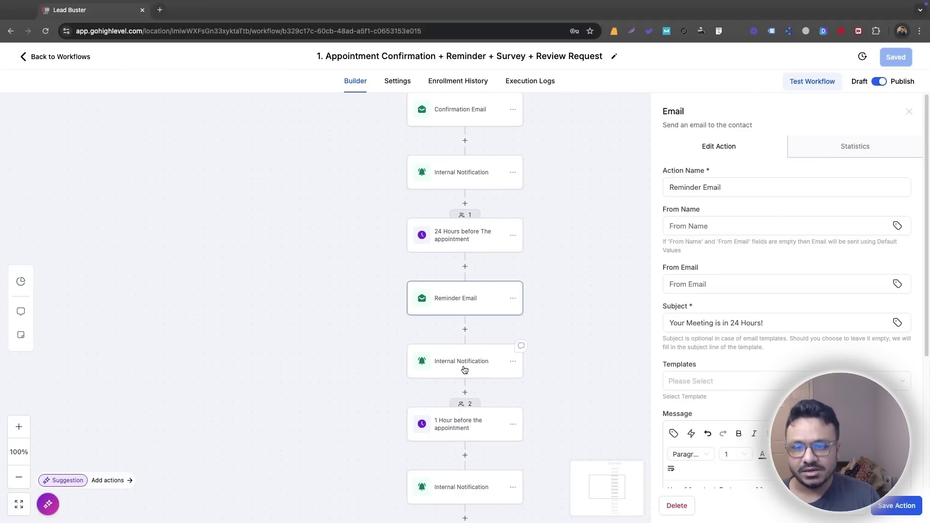
# Examine the workflow's remaining wait, notification and email actions around the 24-hour and 1-hour appointment reminders.
pyautogui.scroll(-5, 465, 365)
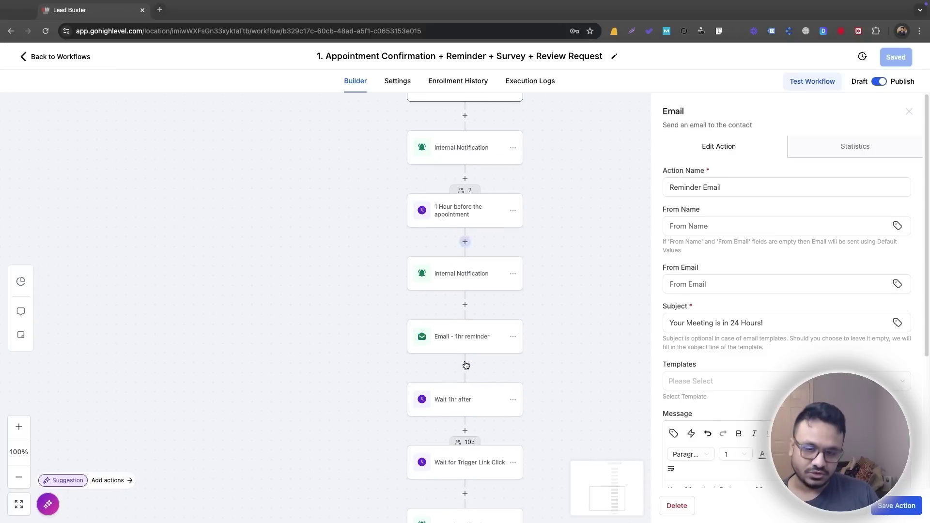
pyautogui.scroll(7, 464, 364)
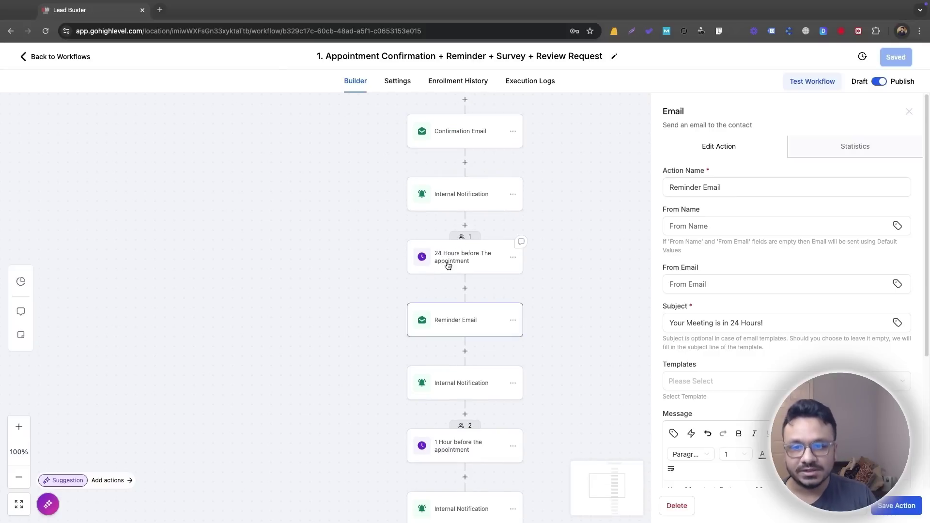
pyautogui.scroll(-4, 582, 296)
pyautogui.scroll(-2, 497, 370)
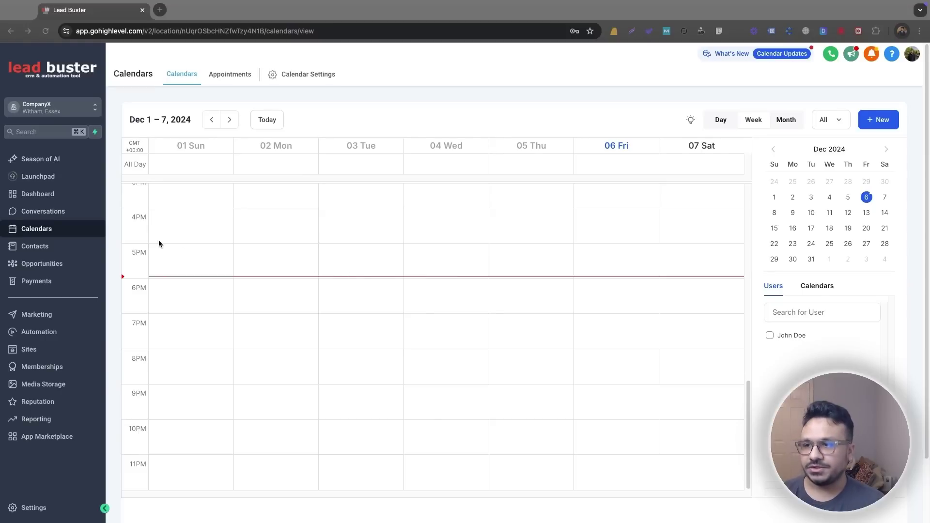
# Open the second contact in the CompanyX contacts list and examine its contact fields, tags and other actions.
pyautogui.click(46, 247)
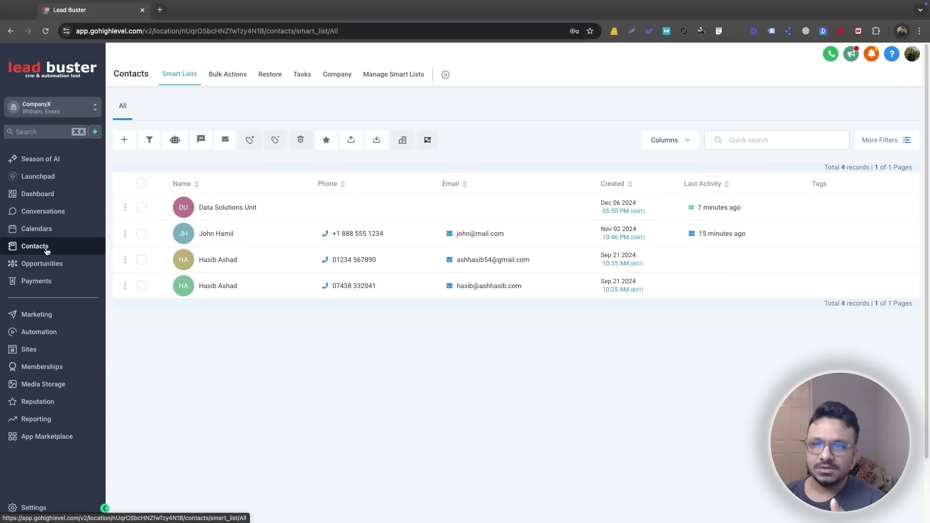
pyautogui.click(217, 234)
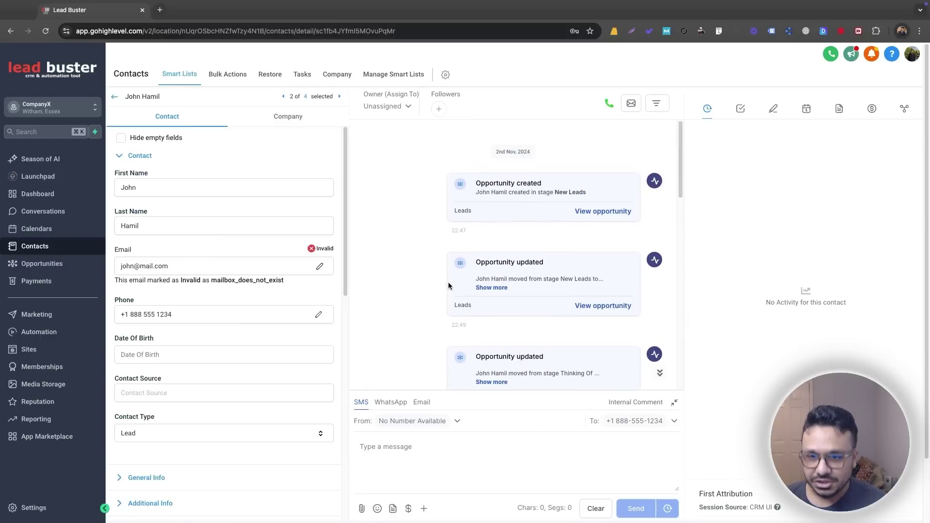
pyautogui.scroll(10, 449, 284)
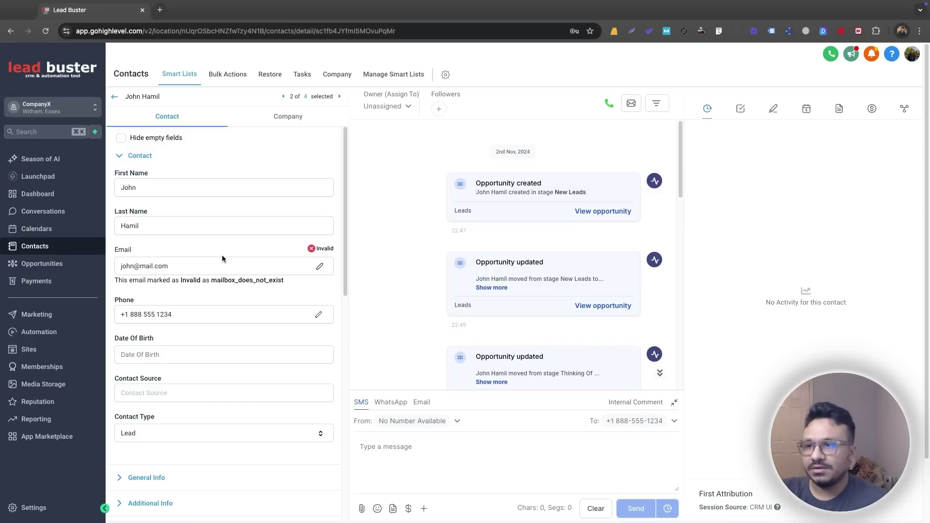
pyautogui.scroll(-10, 222, 255)
pyautogui.scroll(10, 169, 234)
pyautogui.scroll(-8, 177, 231)
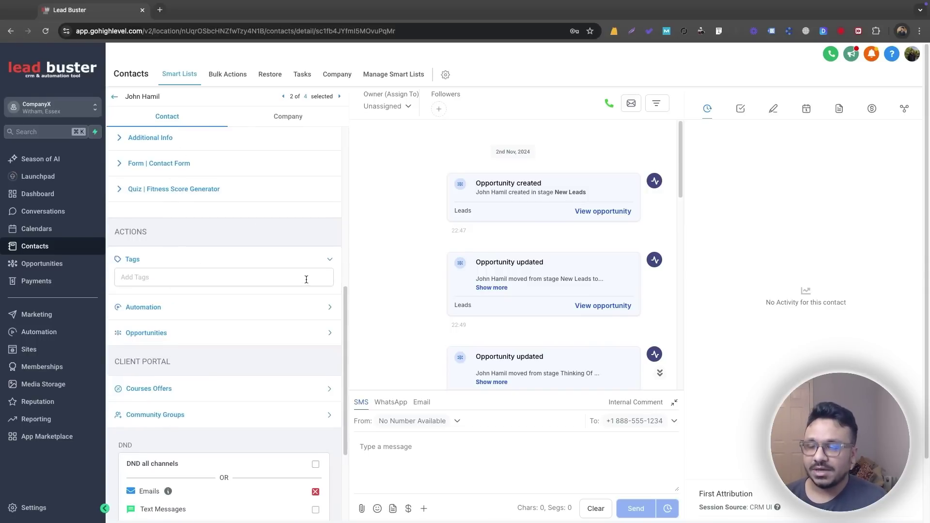
# Inspect the contact's tasks, appointments, documents and activity, then return to the contacts list.
pyautogui.click(740, 110)
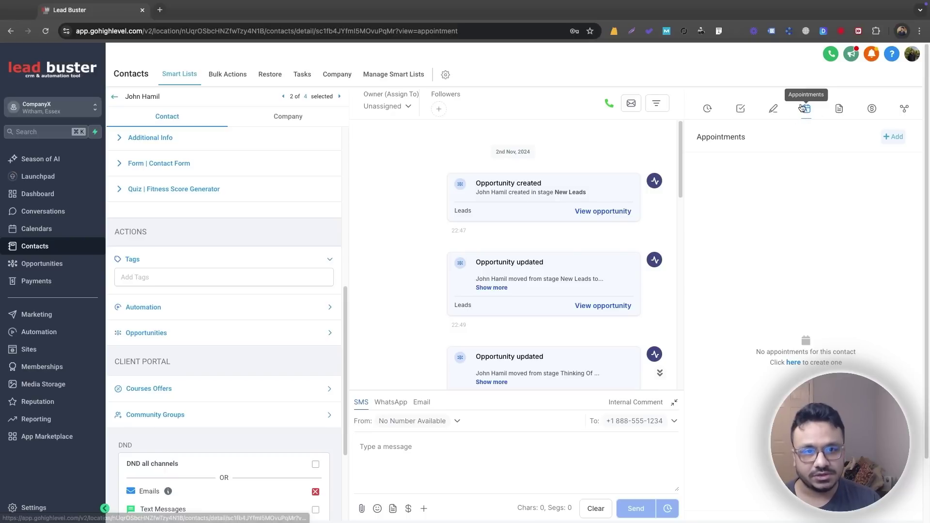
pyautogui.click(840, 110)
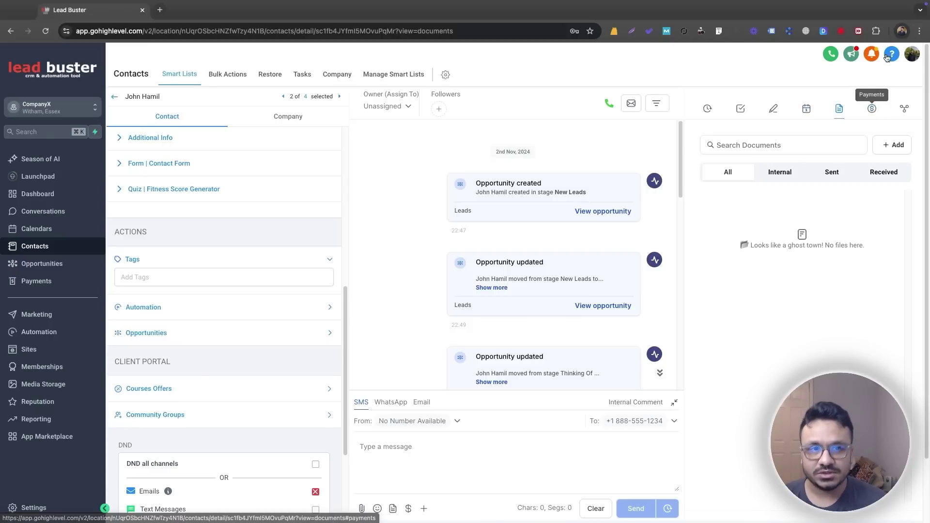
pyautogui.click(707, 109)
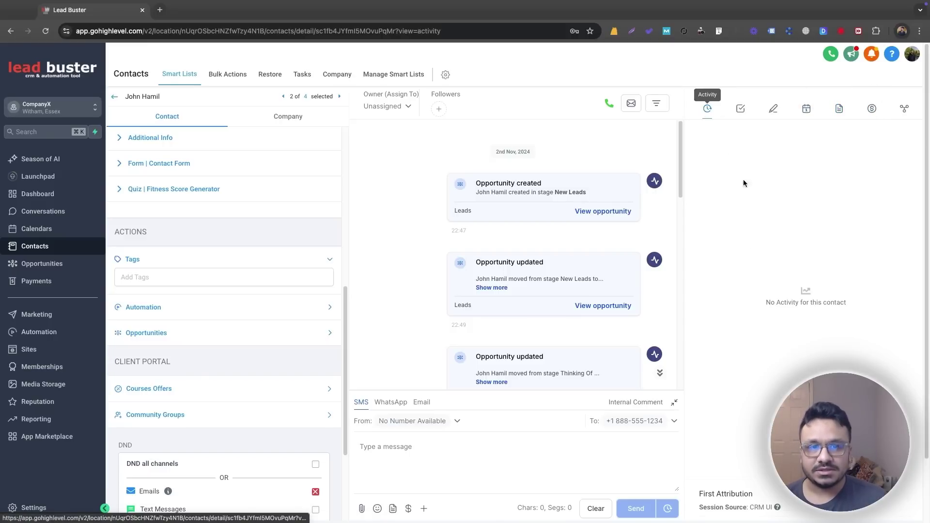
pyautogui.scroll(-5, 545, 218)
pyautogui.scroll(3, 501, 298)
pyautogui.scroll(2, 514, 295)
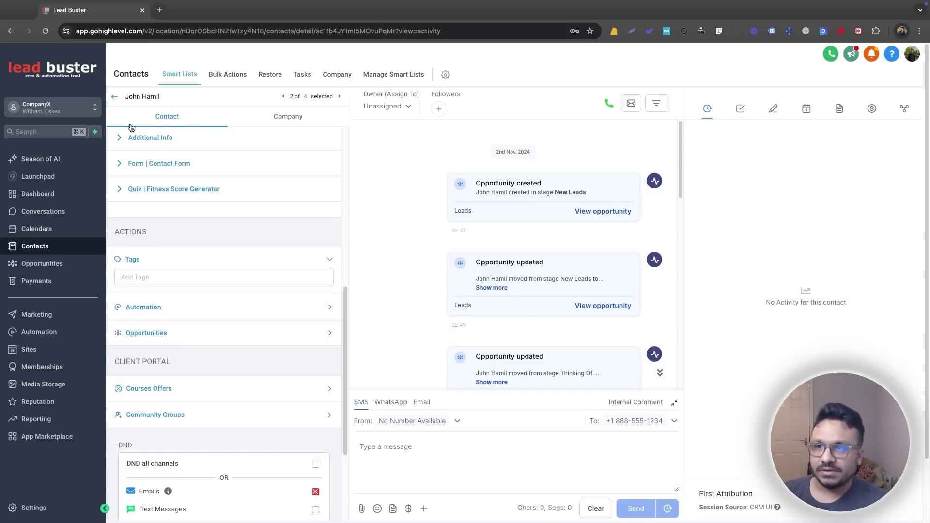
pyautogui.click(115, 100)
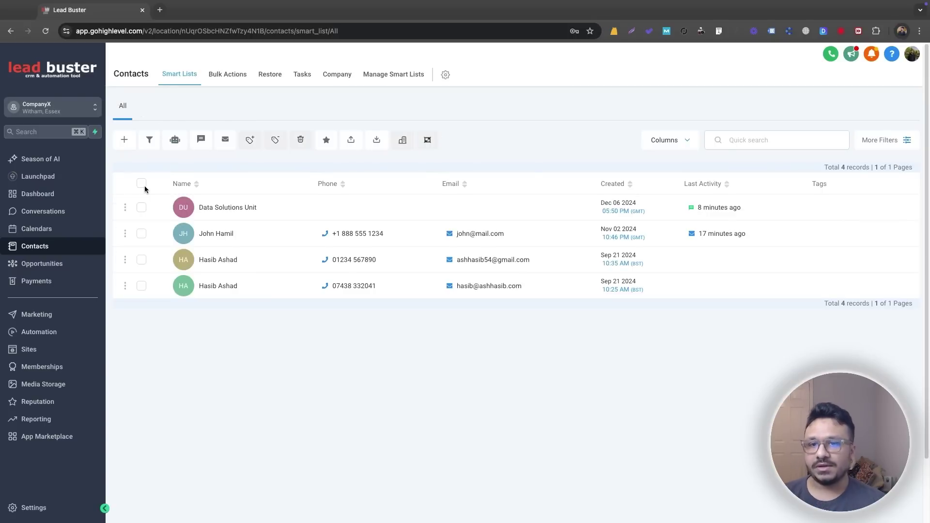
# Select all contacts, inspect the bulk email form with its Send in drip mode settings, and close it without sending.
pyautogui.click(142, 184)
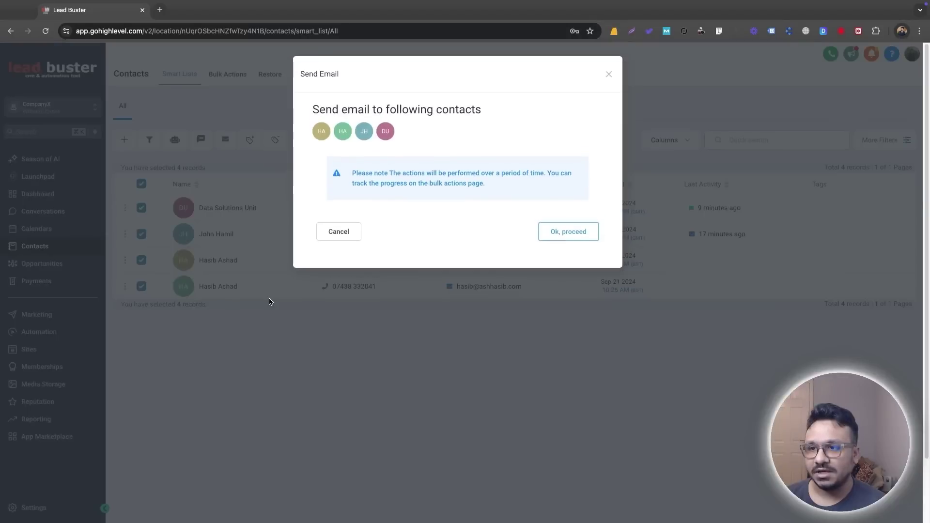
pyautogui.click(566, 230)
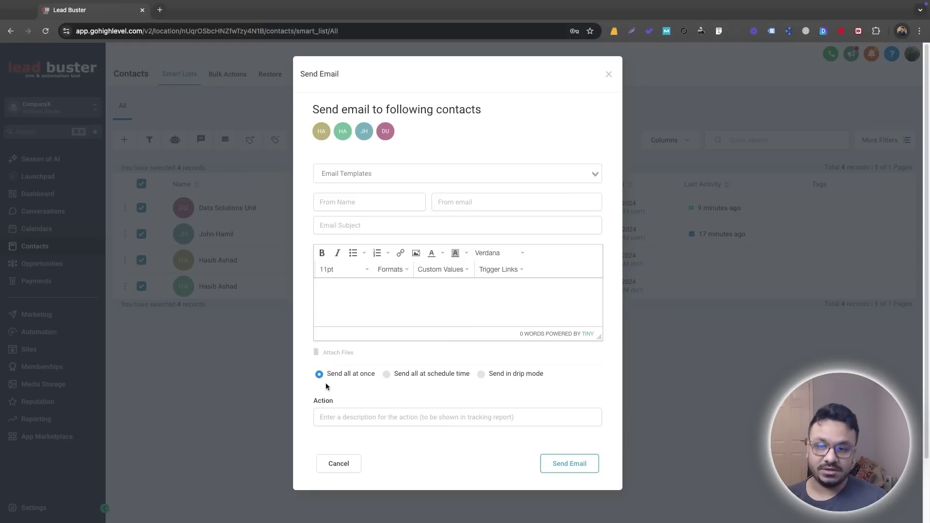
pyautogui.click(481, 375)
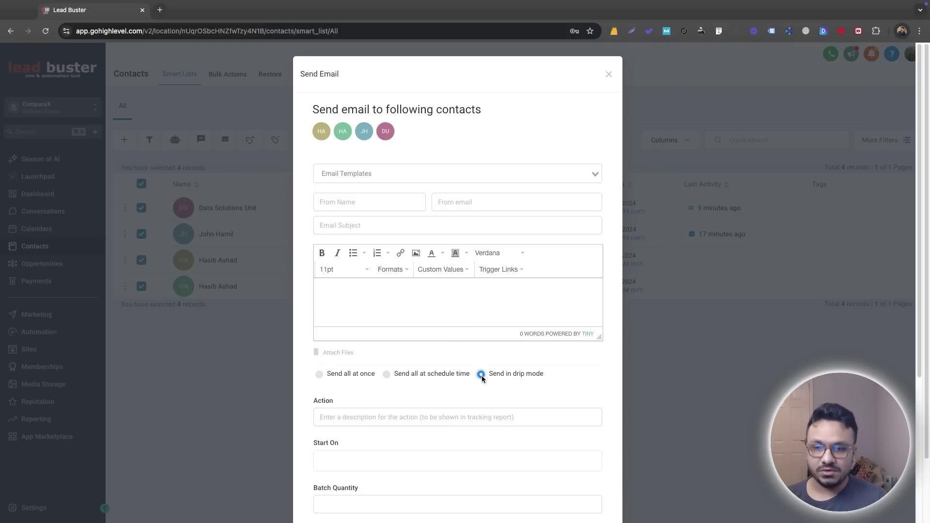
pyautogui.scroll(-2, 479, 376)
pyautogui.scroll(-2, 477, 377)
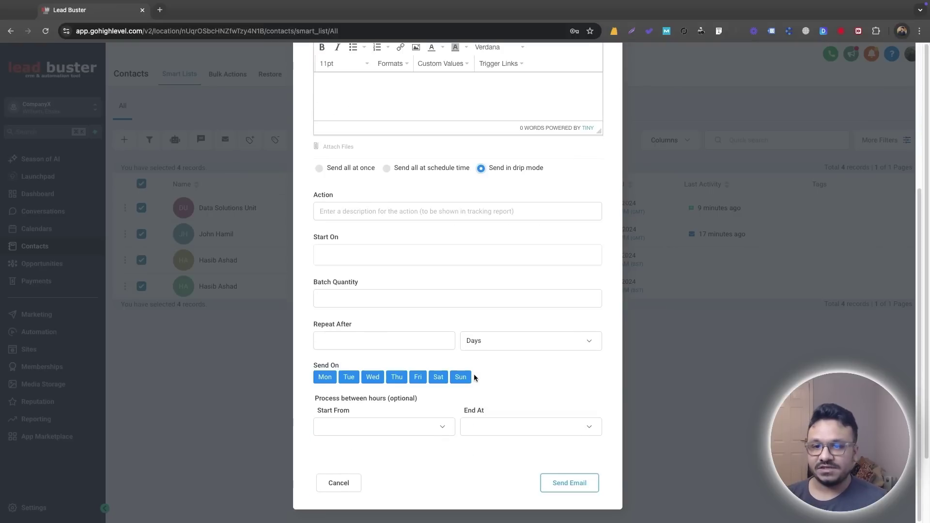
pyautogui.scroll(4, 473, 376)
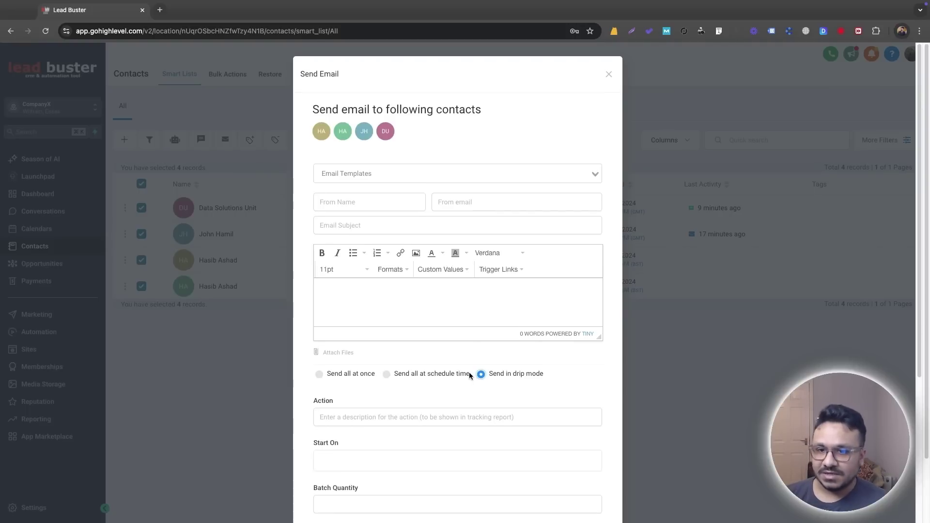
pyautogui.scroll(-4, 425, 263)
pyautogui.scroll(6, 425, 263)
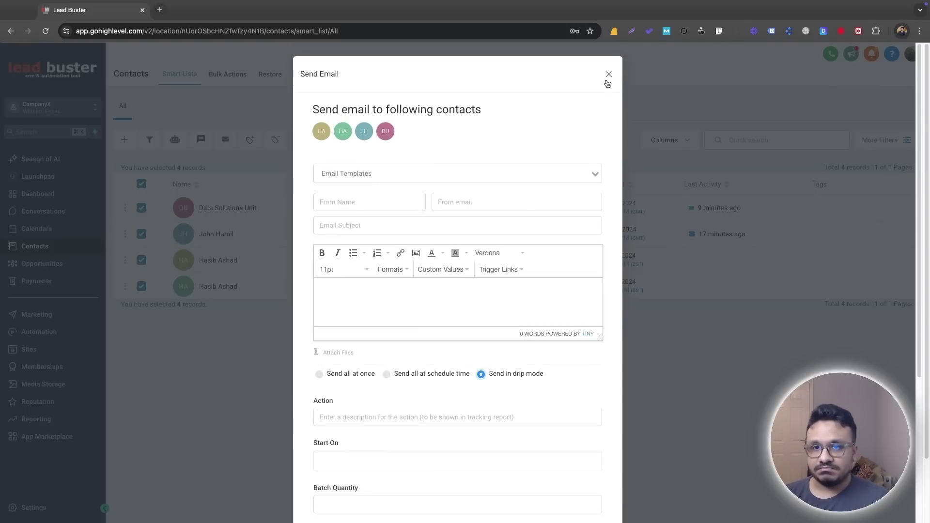
pyautogui.click(608, 84)
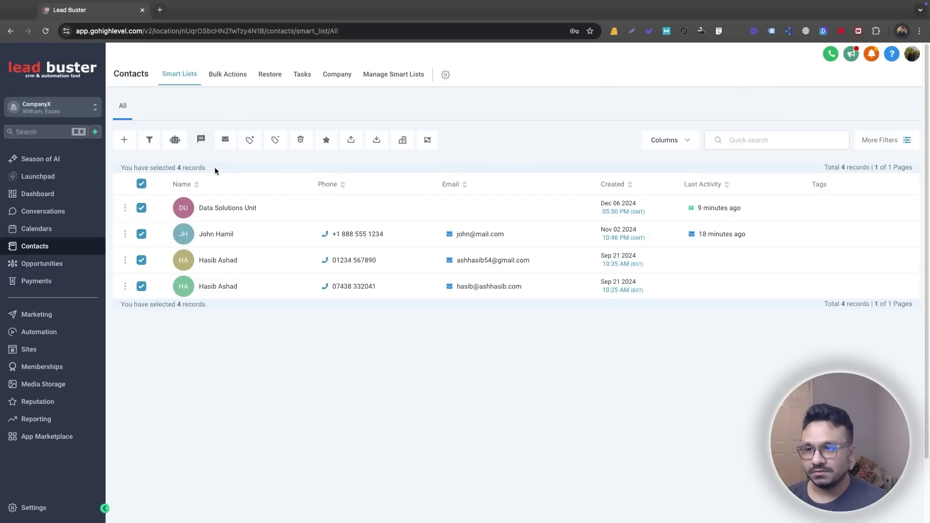
# Inspect the bulk SMS form's Send in drip mode options for the selected contacts, then close it and deselect all contacts.
pyautogui.click(201, 146)
pyautogui.click(559, 235)
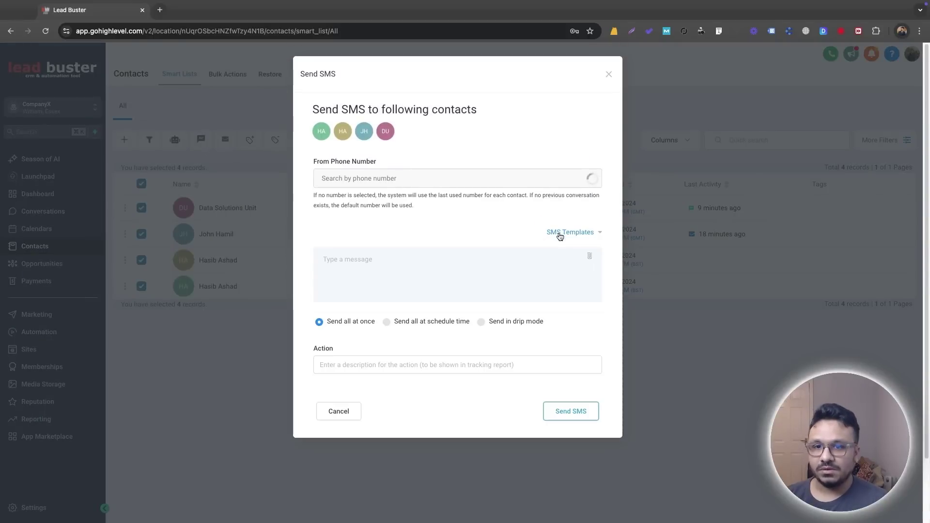
pyautogui.click(482, 322)
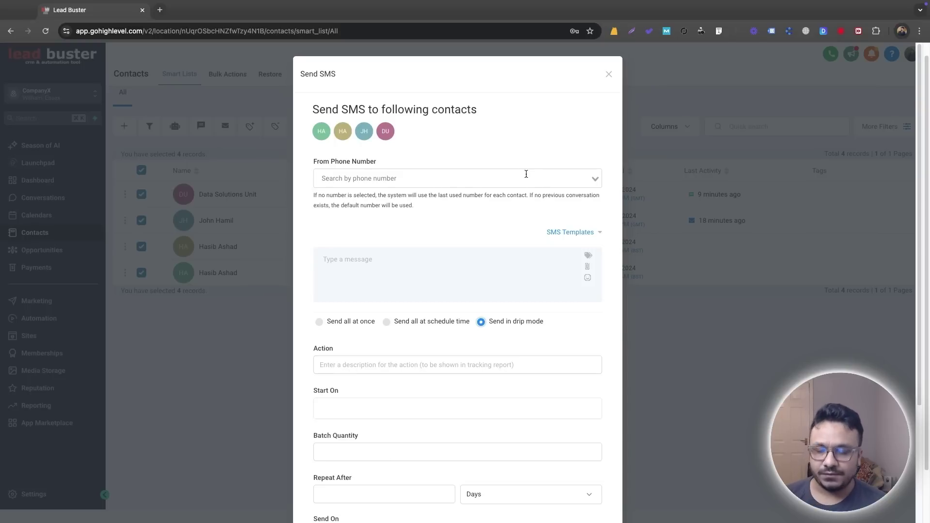
pyautogui.click(609, 75)
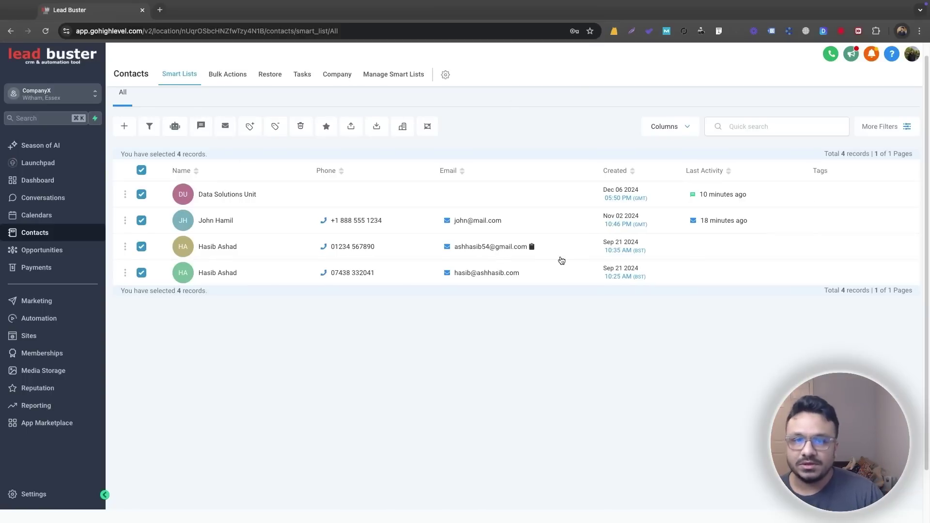
pyautogui.click(141, 170)
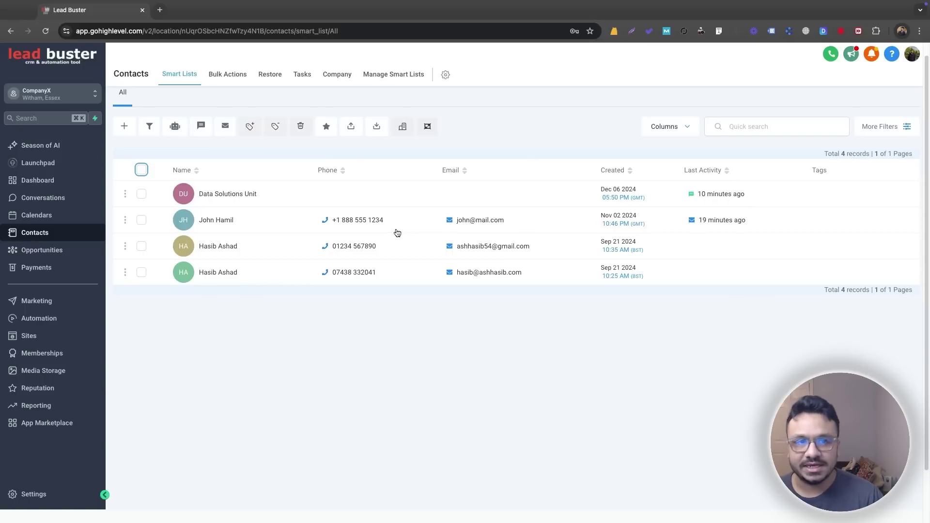
# Filter the contacts by Tag Is facebook_ad, then remove that filter and close the filters.
pyautogui.click(881, 128)
pyautogui.click(838, 107)
pyautogui.write('tag')
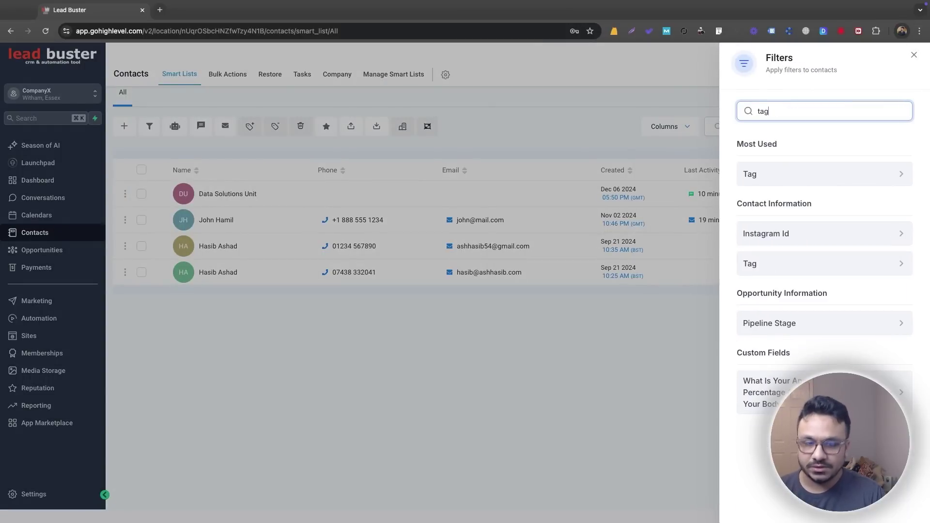
pyautogui.click(818, 171)
pyautogui.click(794, 187)
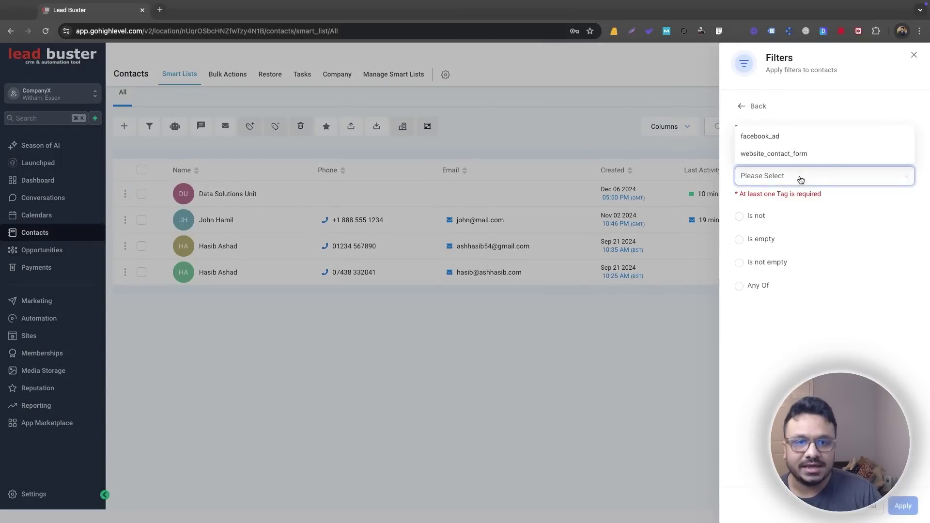
pyautogui.click(800, 139)
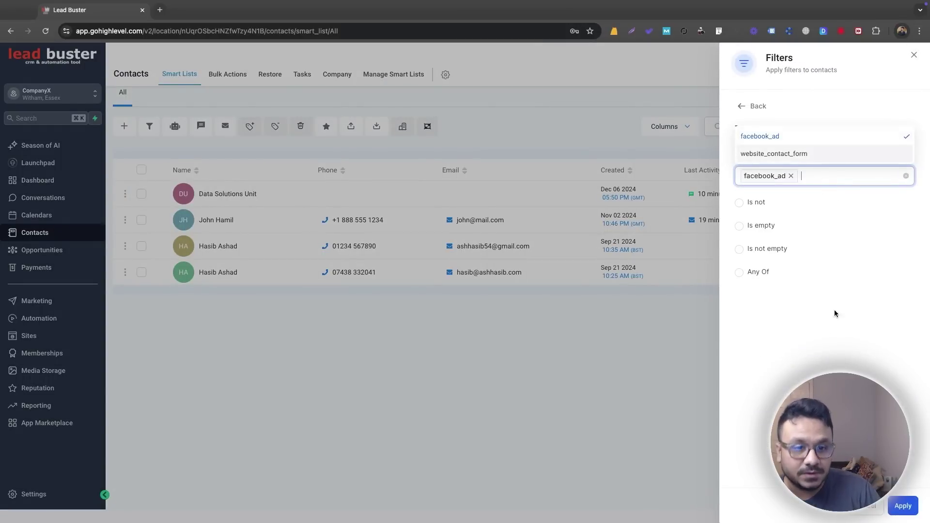
pyautogui.click(826, 337)
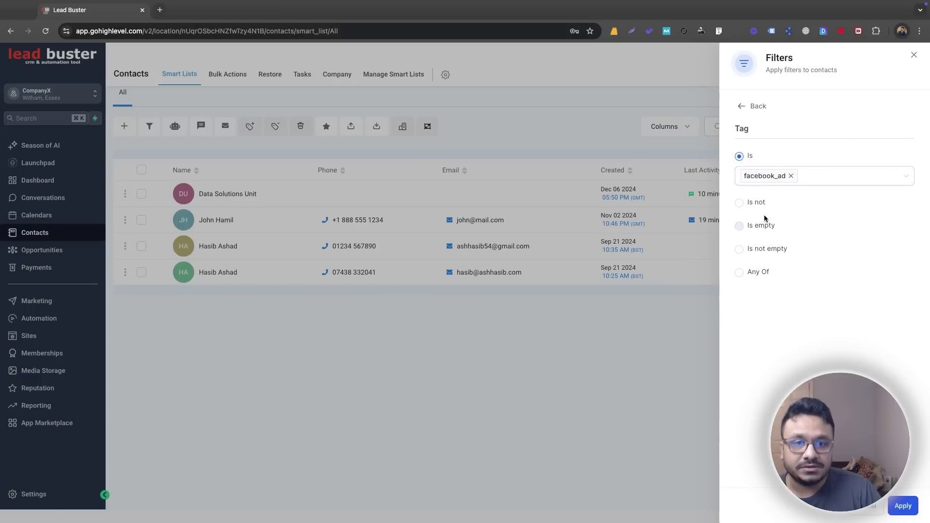
pyautogui.click(897, 506)
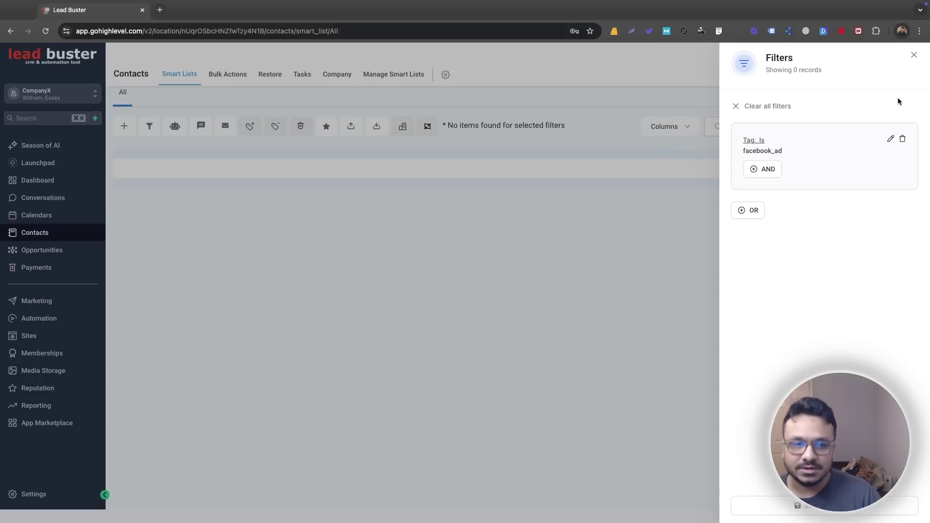
pyautogui.click(903, 141)
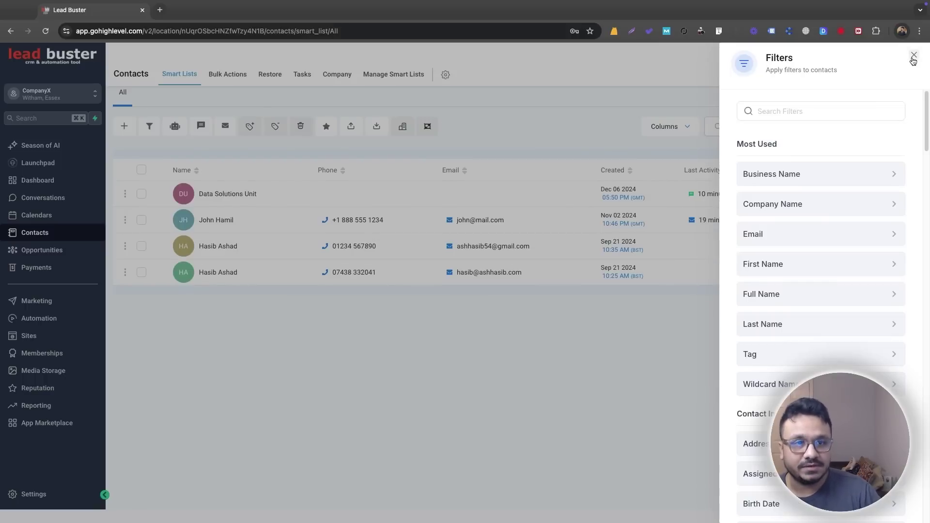
pyautogui.click(913, 56)
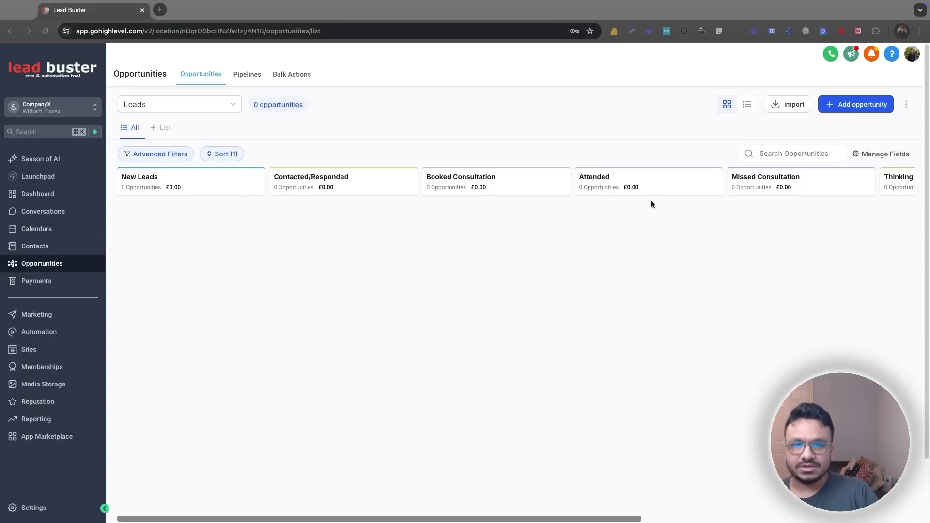
# Look over the stages on the Leads opportunities board and the available pipeline choices.
pyautogui.moveTo(623, 518); pyautogui.dragTo(477, 449)
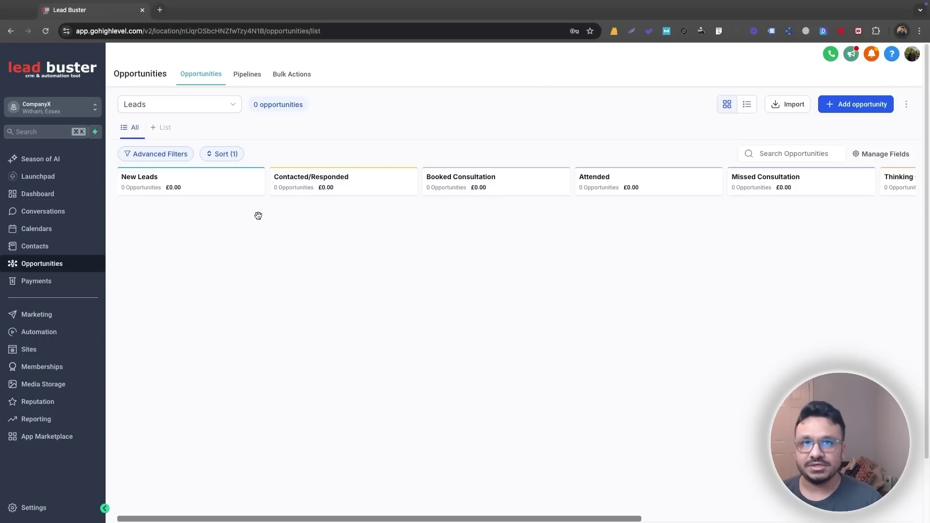
pyautogui.click(211, 108)
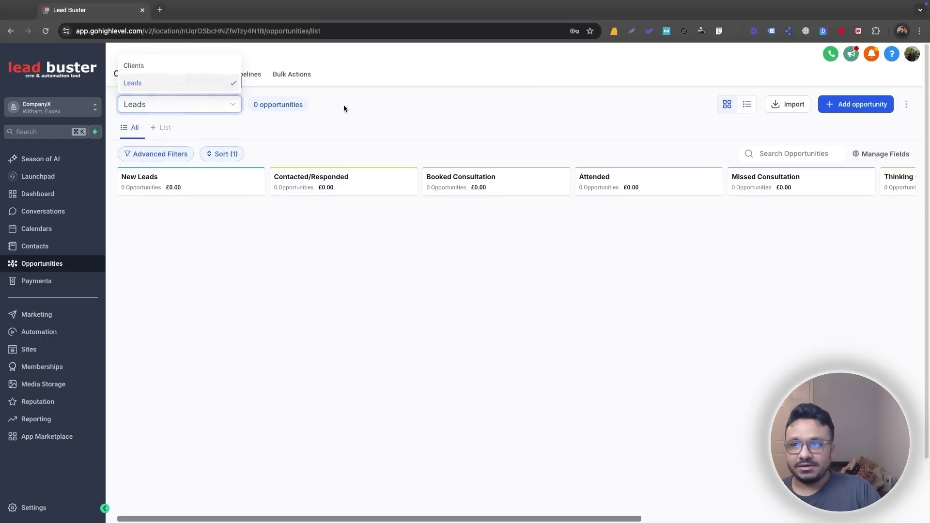
pyautogui.click(247, 77)
# View the list of opportunity pipelines, inspect the form for creating a new pipeline, and cancel it.
pyautogui.click(250, 77)
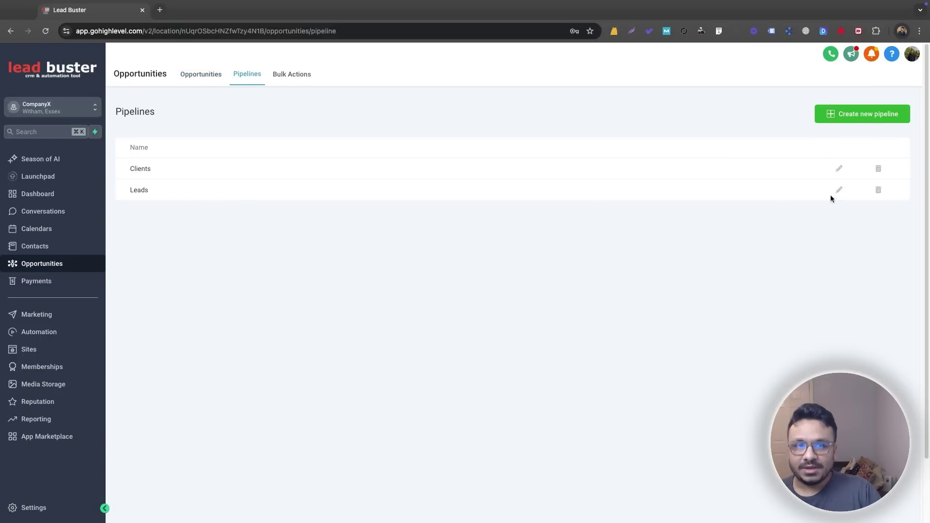
pyautogui.click(857, 116)
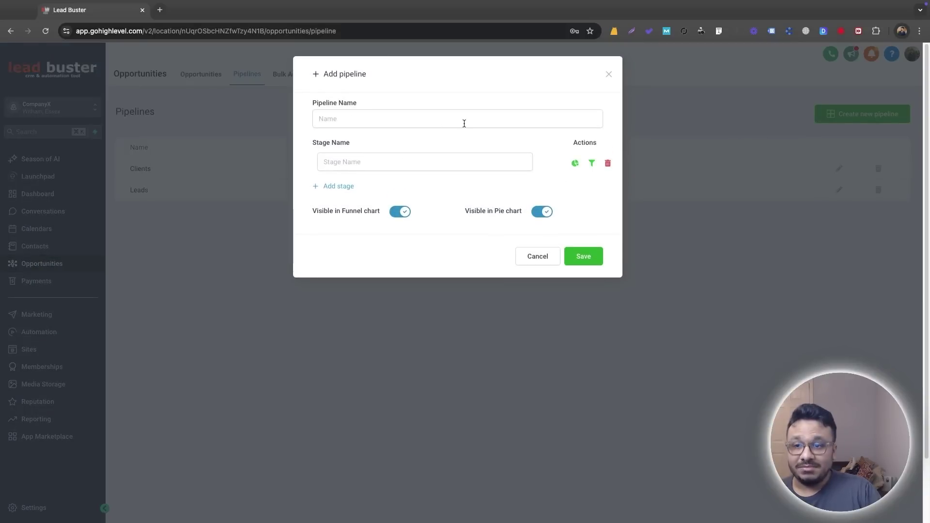
pyautogui.click(528, 259)
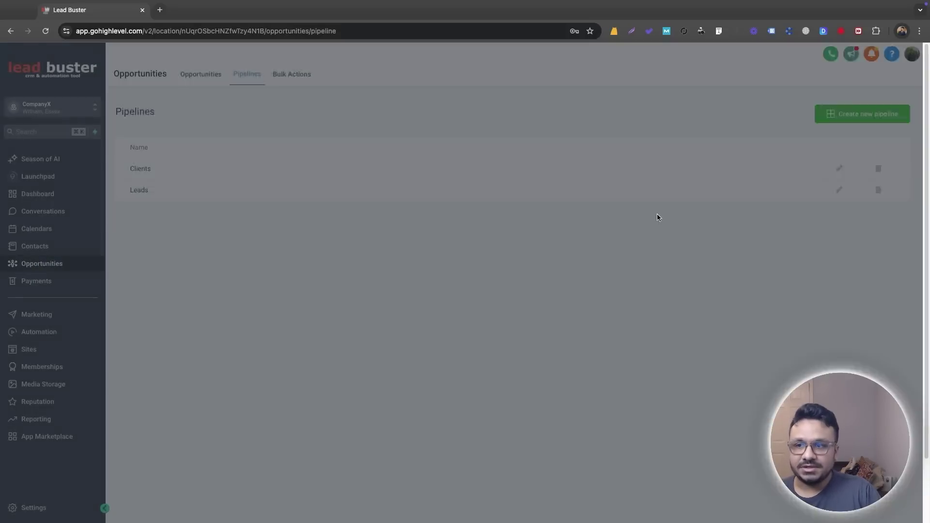
# Delete the Send Contract stage from the Leads pipeline and save the pipeline.
pyautogui.click(839, 191)
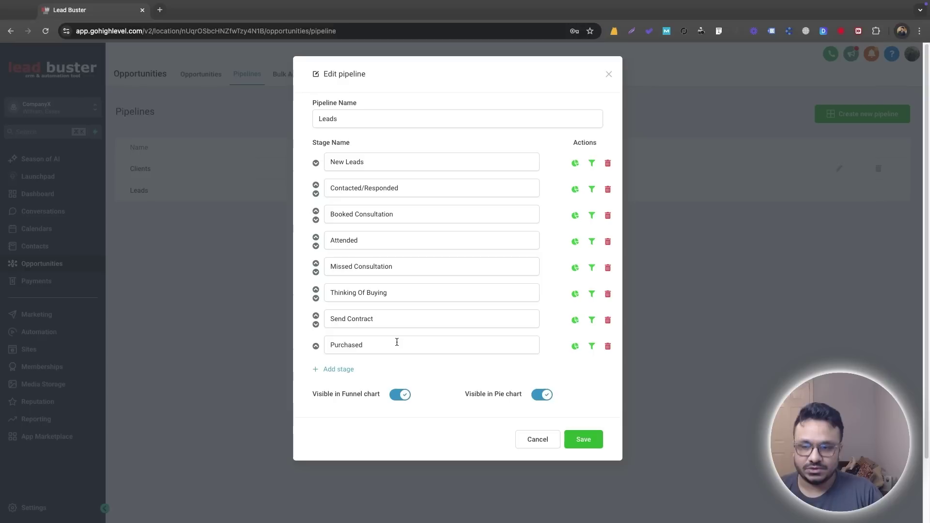
pyautogui.click(607, 321)
pyautogui.click(544, 100)
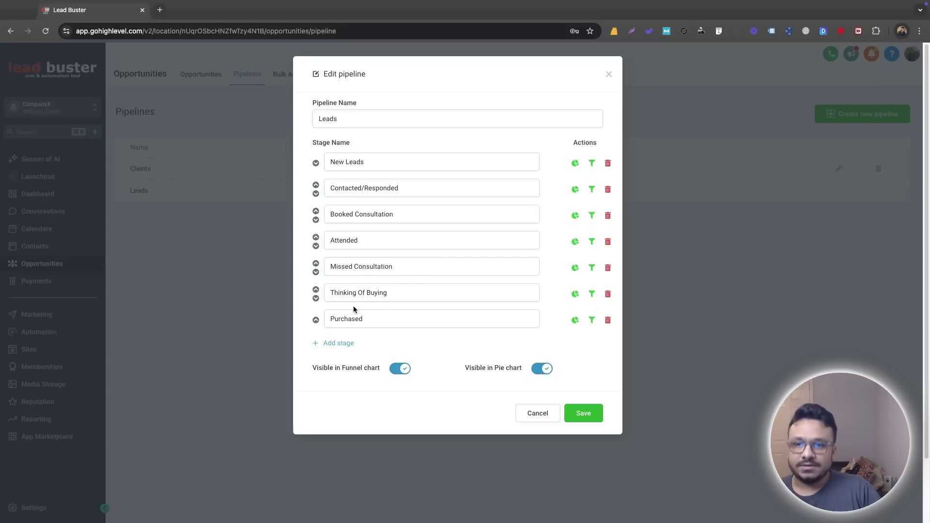
pyautogui.click(591, 412)
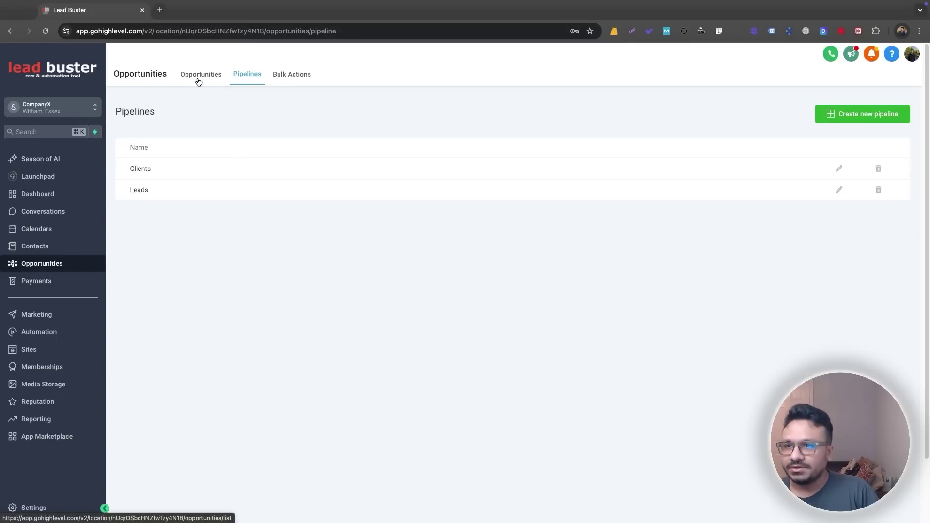
# Create an opportunity for an existing contact in the Leads pipeline's New Leads stage with status Open, then close its details.
pyautogui.click(199, 77)
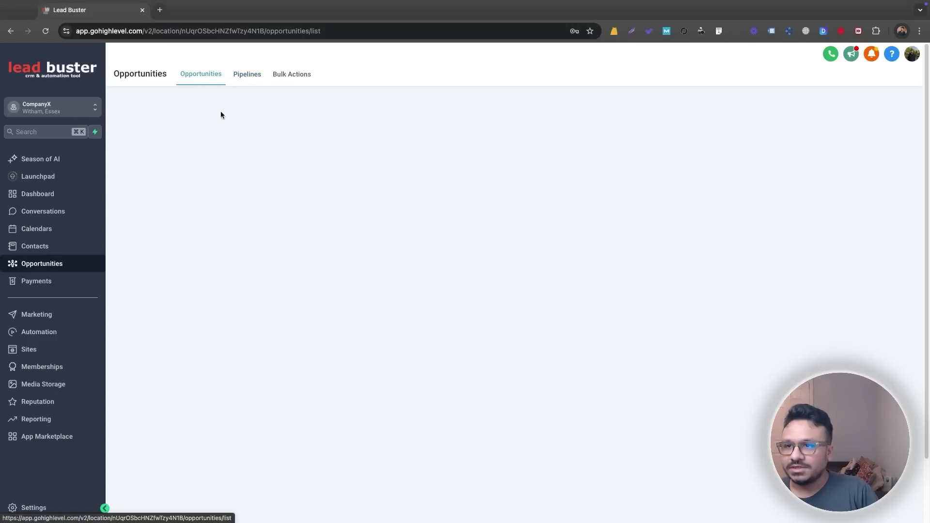
pyautogui.click(843, 113)
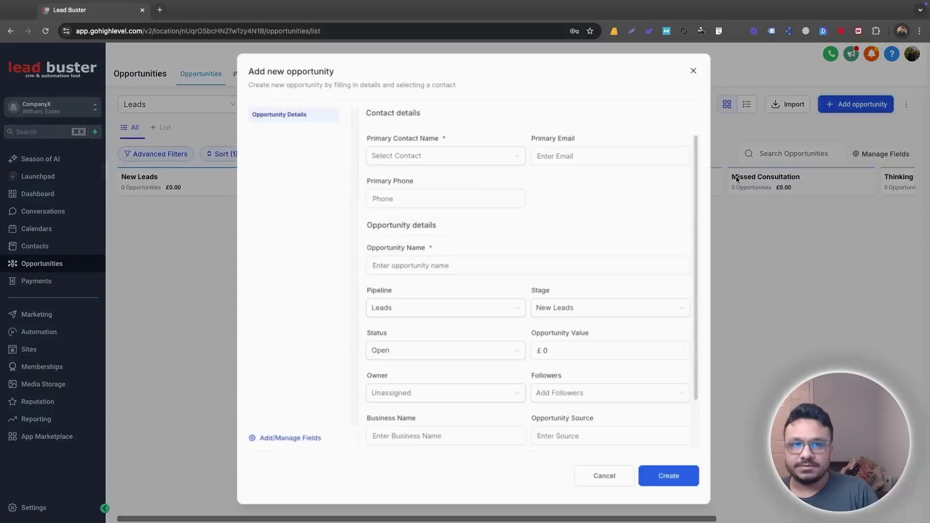
pyautogui.click(407, 156)
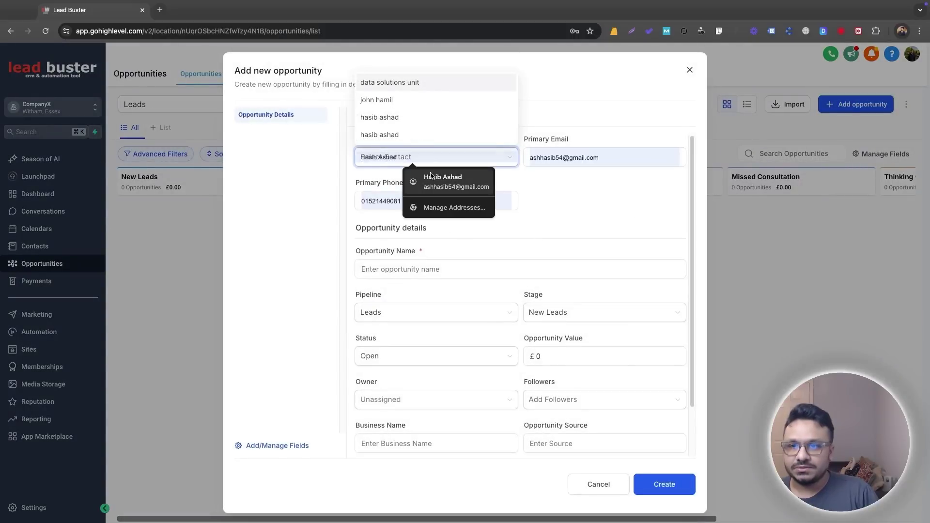
pyautogui.click(445, 98)
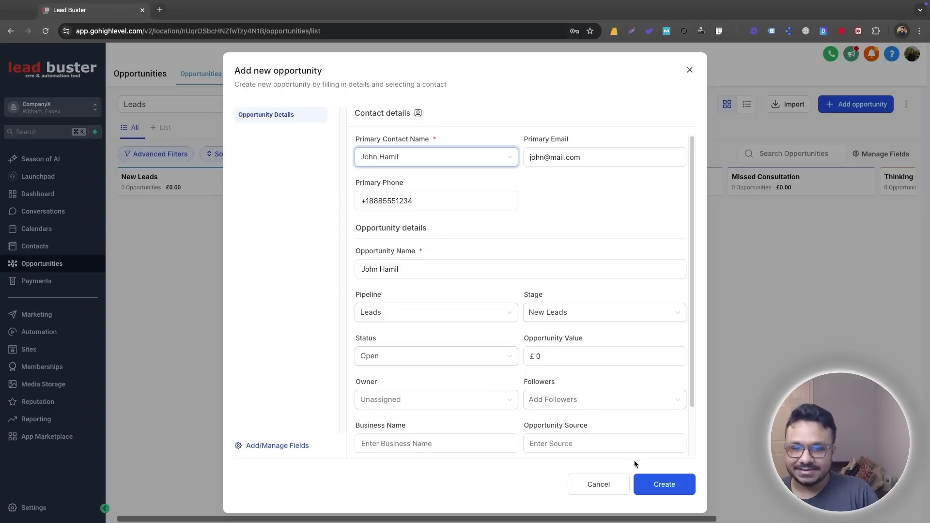
pyautogui.click(665, 485)
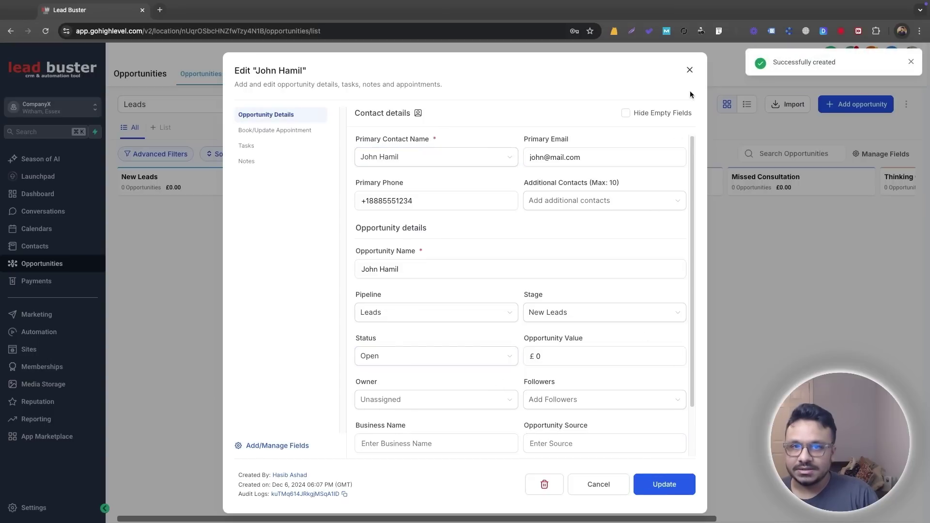
pyautogui.click(690, 70)
# Look over the advanced filter options for the Leads opportunities, then close them without applying any.
pyautogui.click(162, 155)
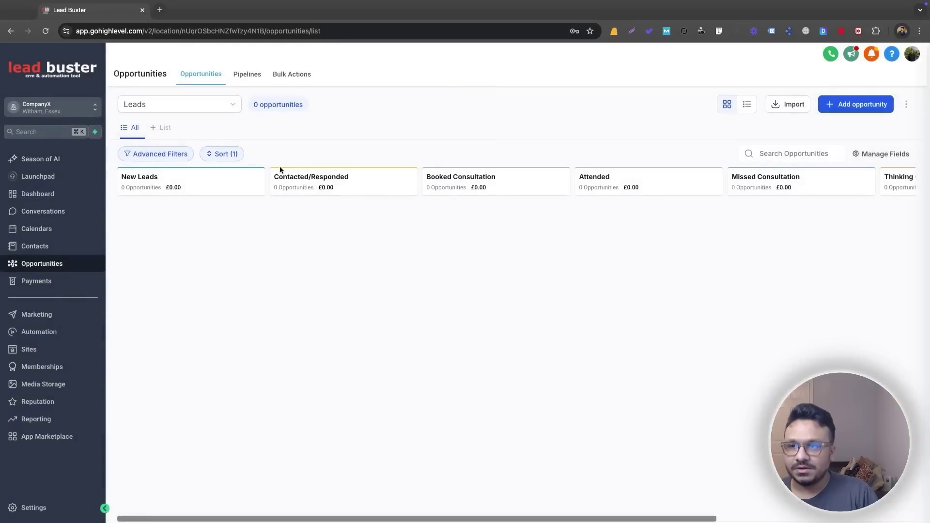
pyautogui.click(901, 139)
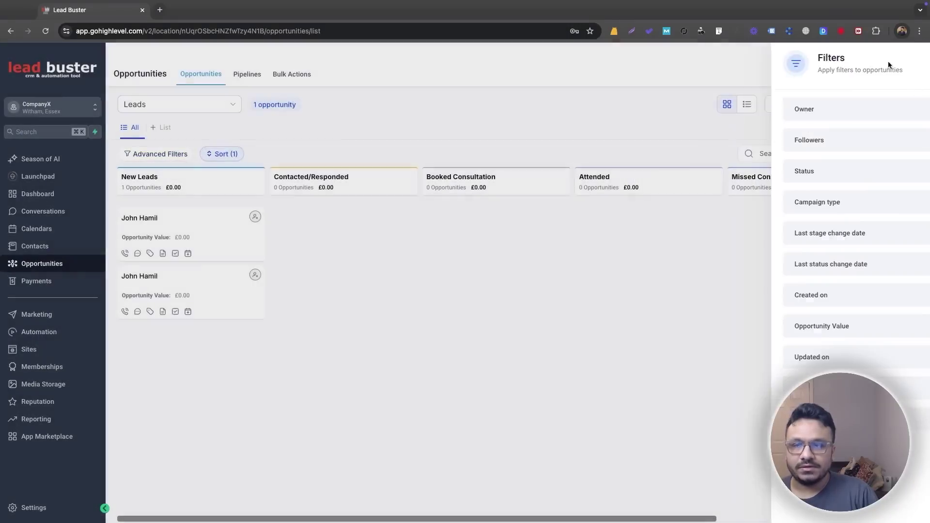
pyautogui.click(914, 55)
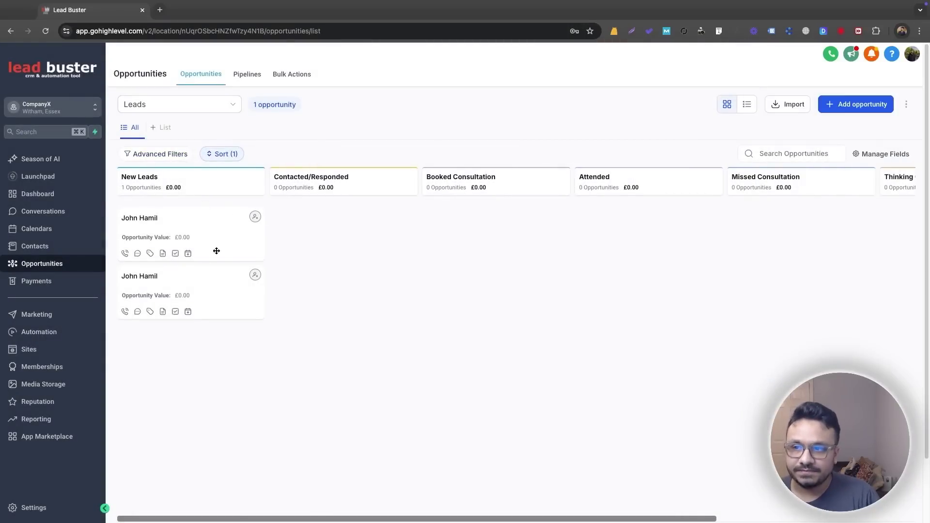
# Move the new opportunity to the Contacted/Responded stage, then view its contact's conversation page and return to the board.
pyautogui.moveTo(220, 240); pyautogui.dragTo(294, 262)
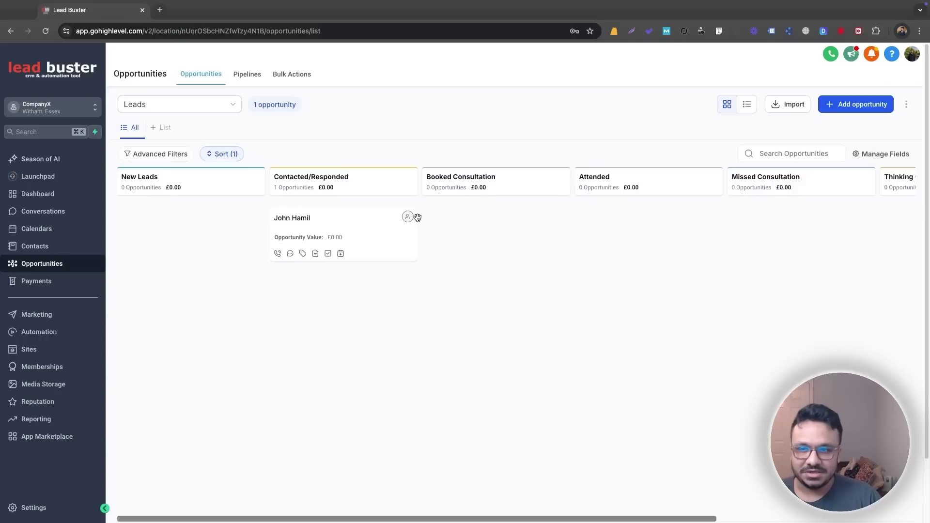
pyautogui.click(292, 255)
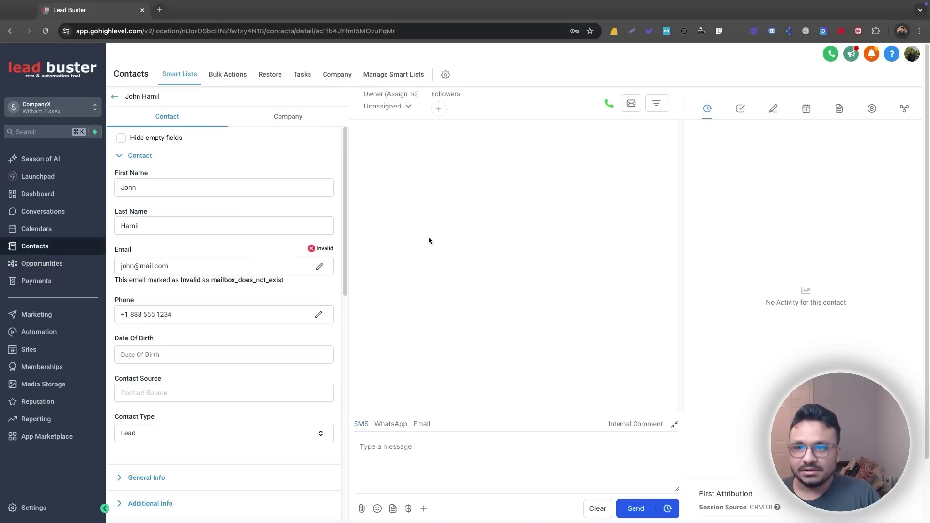
pyautogui.click(117, 97)
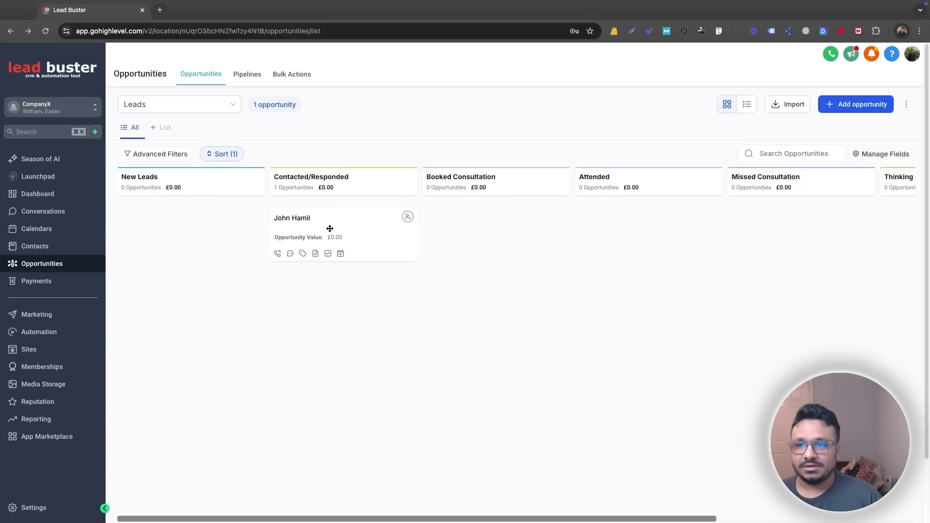
# Review the details of the opportunity in the Contacted/Responded stage, then close them without updating.
pyautogui.moveTo(334, 232); pyautogui.dragTo(358, 249)
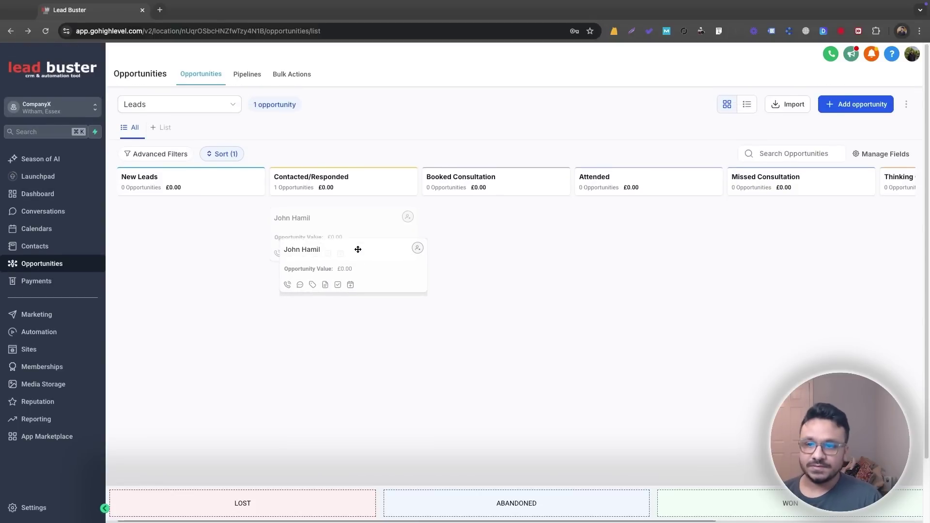
pyautogui.moveTo(358, 250); pyautogui.dragTo(347, 228)
pyautogui.click(347, 227)
pyautogui.click(689, 69)
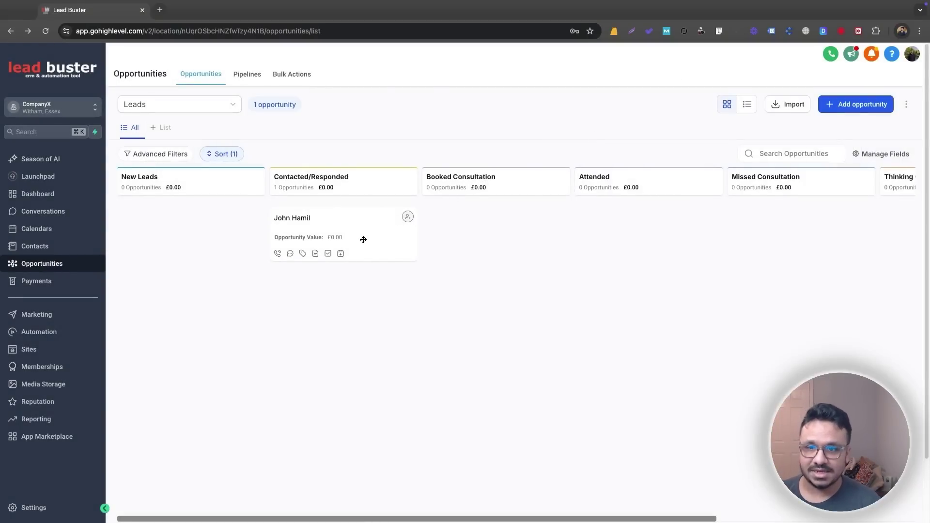
pyautogui.moveTo(330, 218)
pyautogui.mouseDown()
pyautogui.moveTo(279, 445)
pyautogui.moveTo(326, 218)
pyautogui.mouseUp()
pyautogui.click(344, 220)
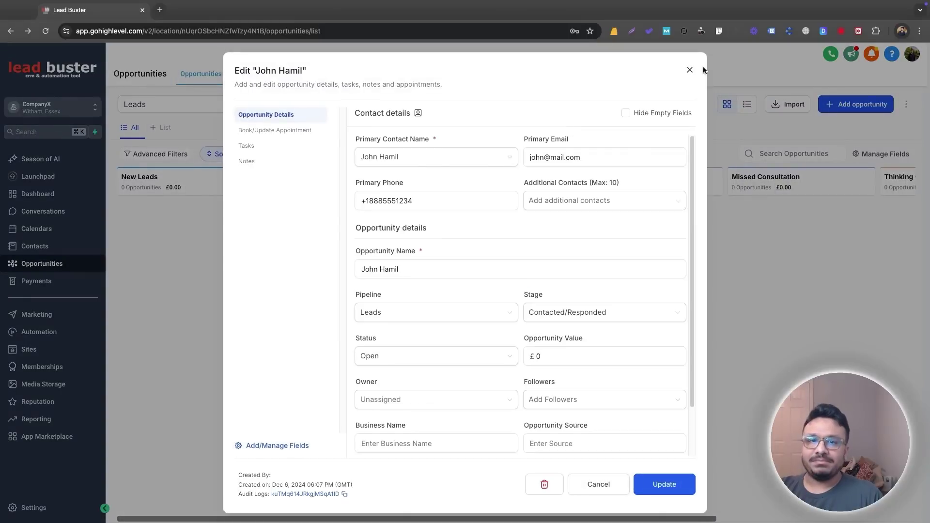
pyautogui.click(691, 67)
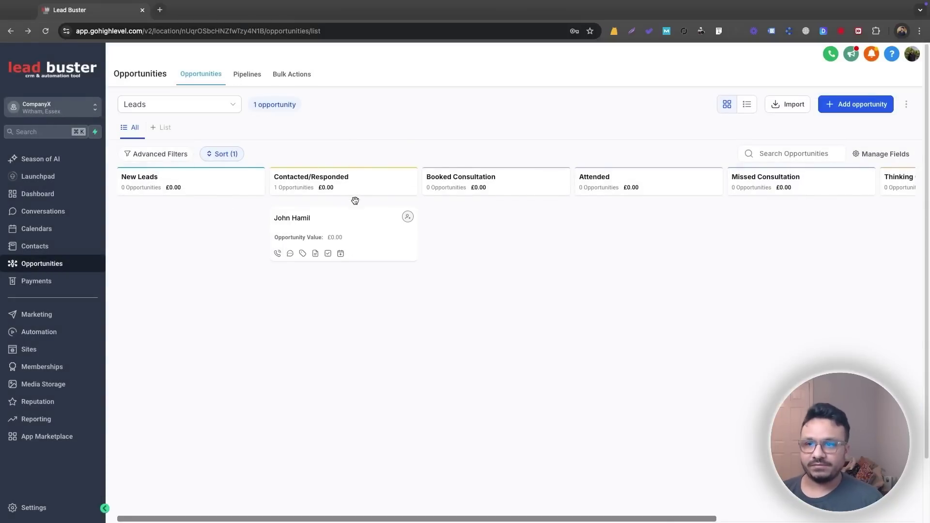
pyautogui.moveTo(357, 218)
pyautogui.mouseDown()
pyautogui.moveTo(725, 446)
pyautogui.moveTo(692, 437)
pyautogui.moveTo(368, 218)
pyautogui.mouseUp()
# View the stages and opportunities of the Clients pipeline, then switch back to the Leads pipeline.
pyautogui.click(166, 110)
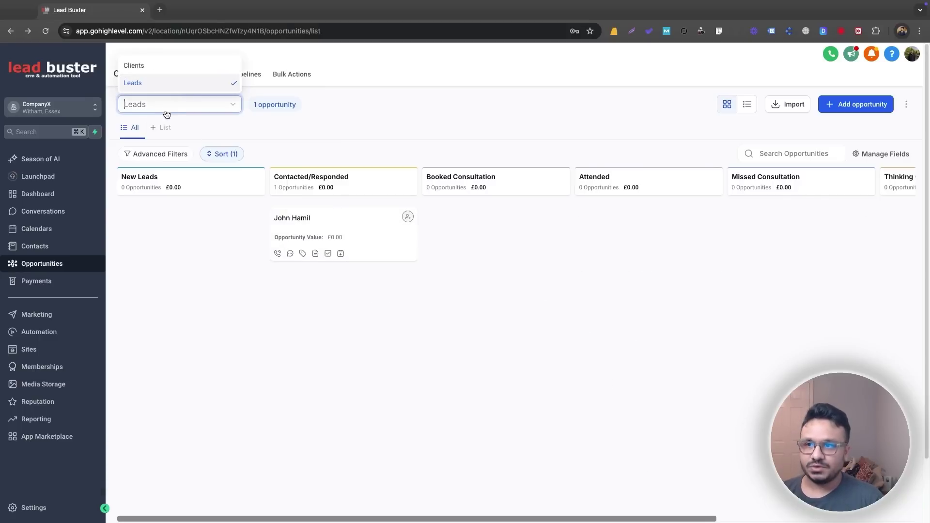
pyautogui.click(156, 72)
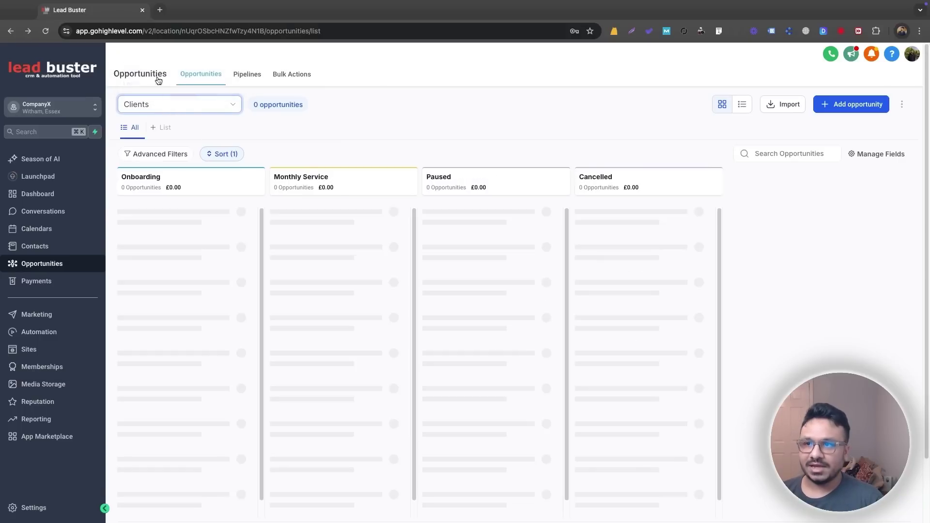
pyautogui.click(156, 106)
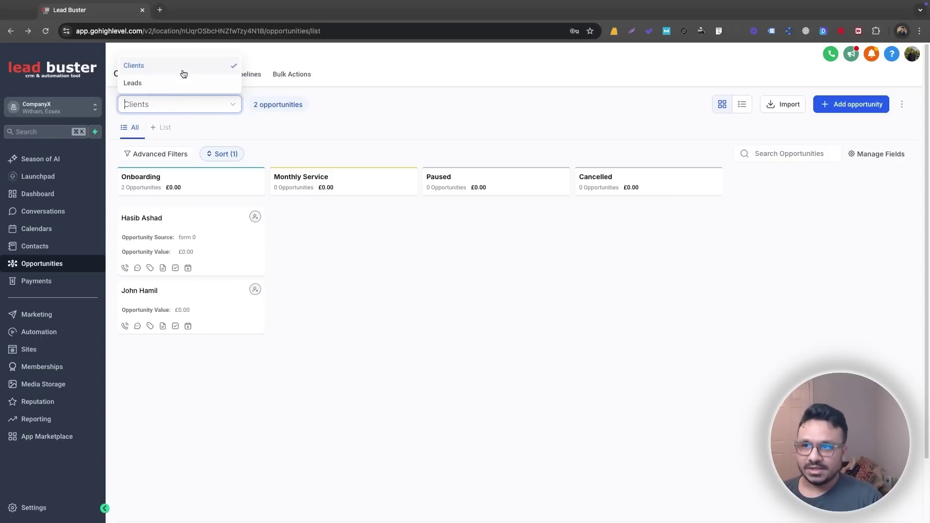
pyautogui.click(213, 72)
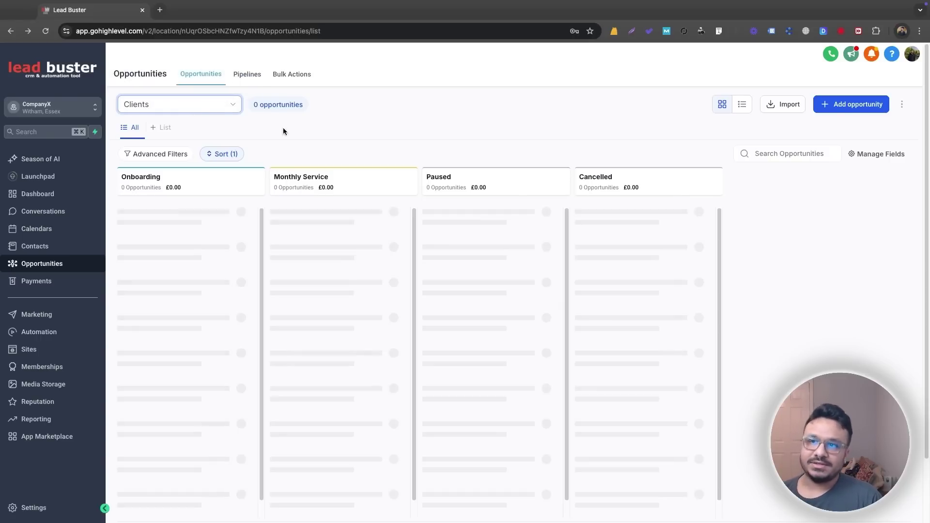
pyautogui.click(158, 107)
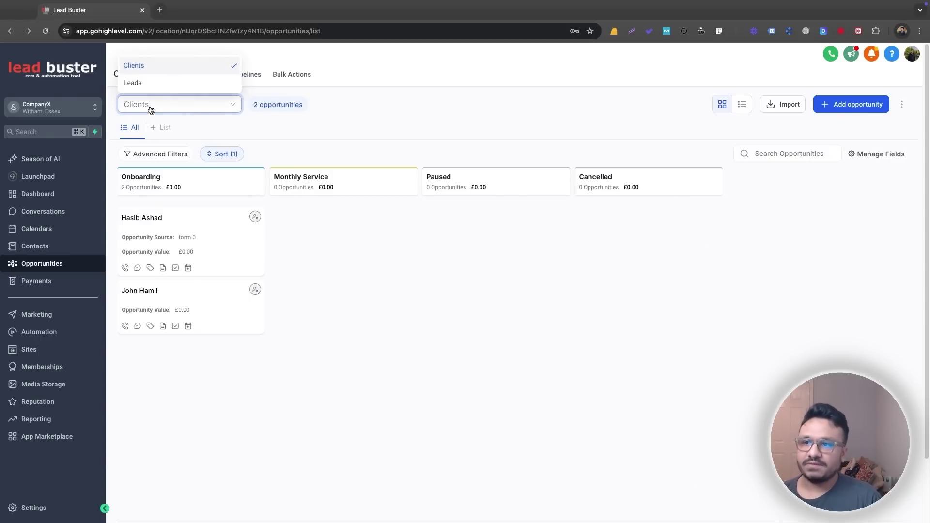
pyautogui.click(146, 85)
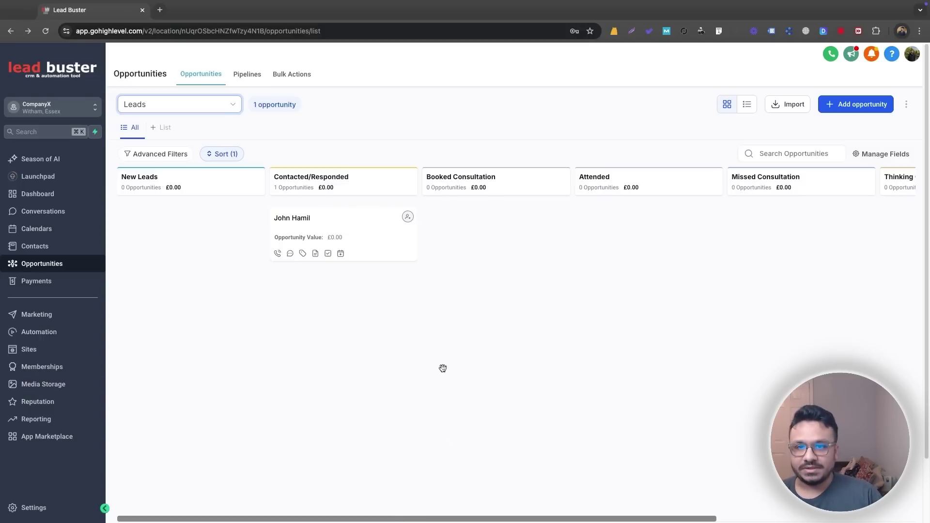
# Start a new one-time invoice in Payments and select an existing contact as its customer.
pyautogui.click(58, 285)
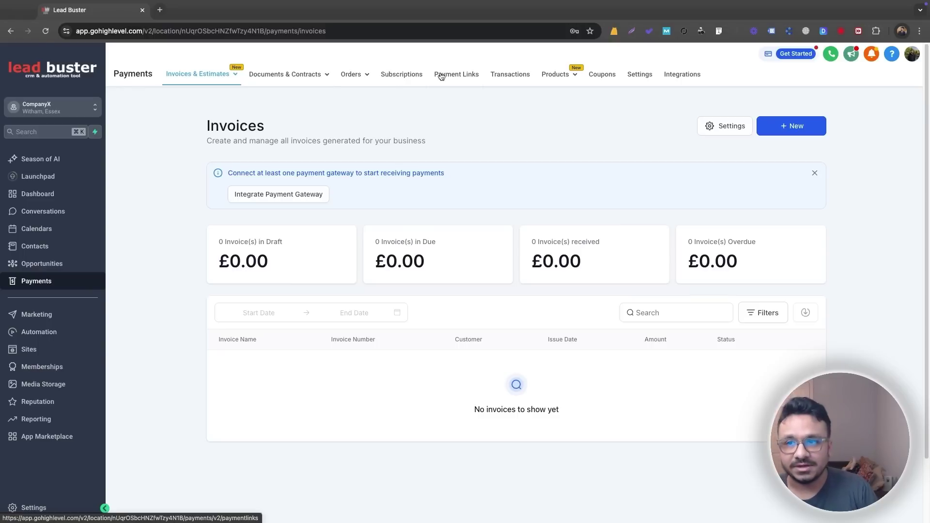
pyautogui.moveTo(227, 76)
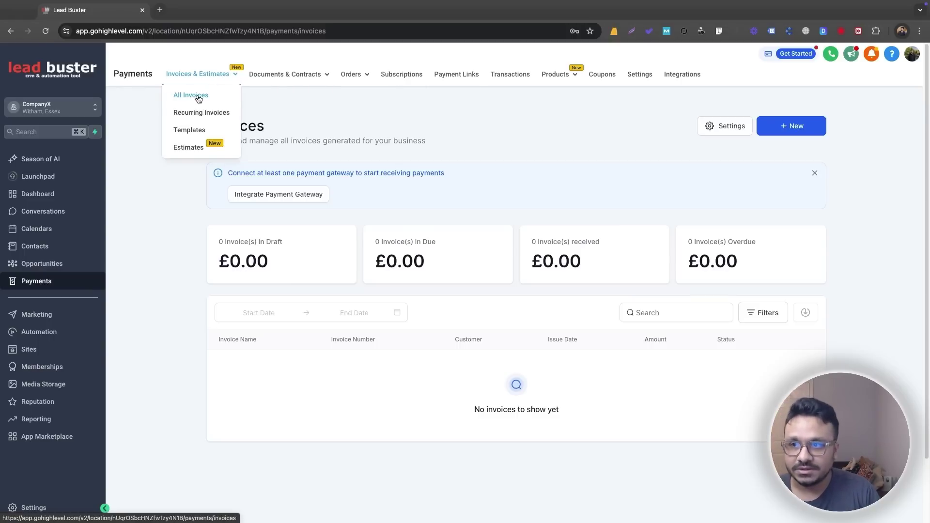
pyautogui.click(774, 128)
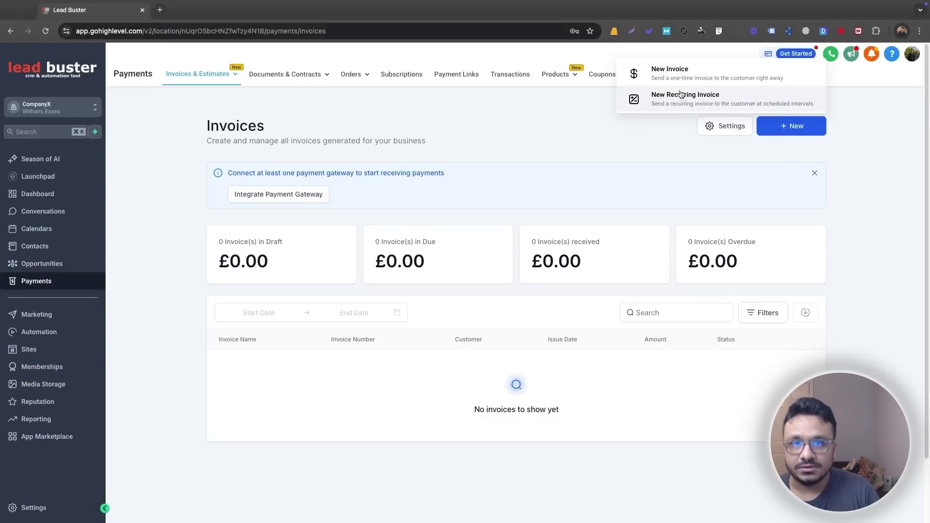
pyautogui.click(675, 74)
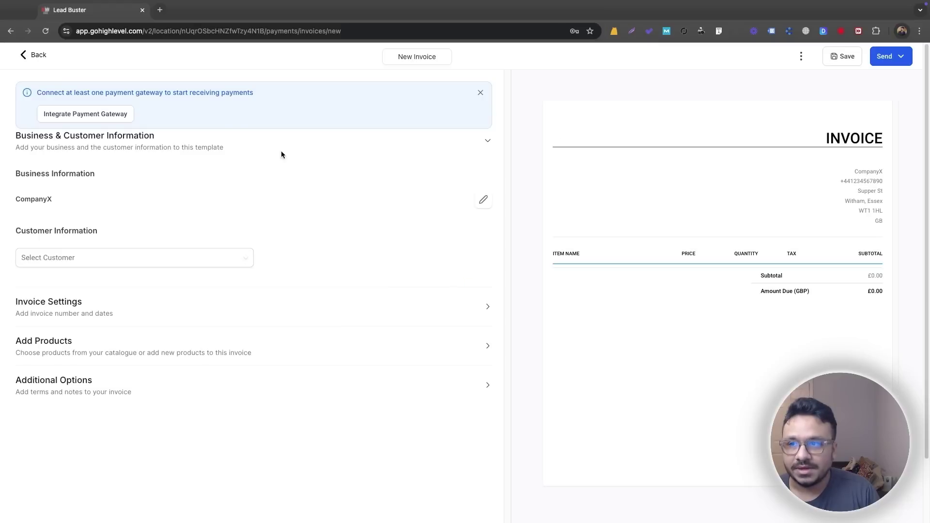
pyautogui.click(205, 261)
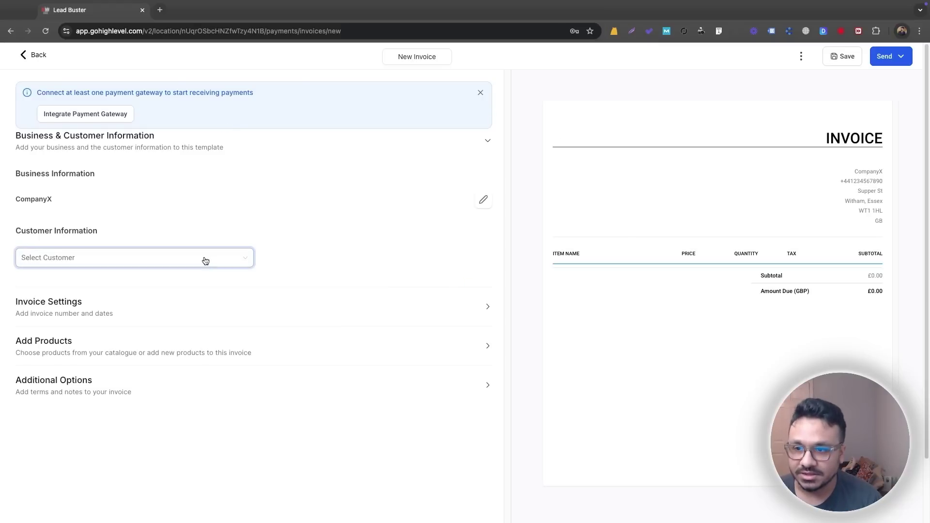
pyautogui.click(146, 206)
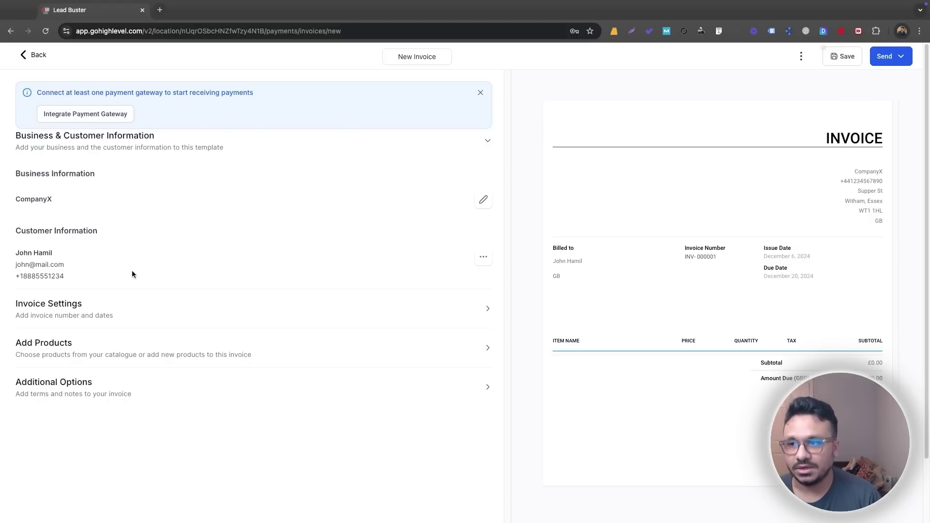
# Examine the invoice's number and date settings and its product section, then return to the invoices without saving.
pyautogui.click(446, 304)
pyautogui.scroll(-2, 240, 387)
pyautogui.click(292, 372)
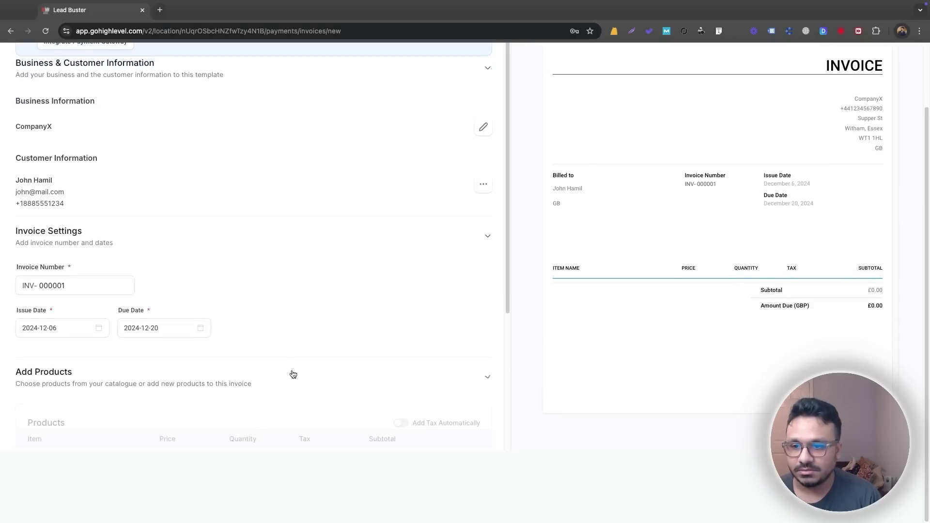
pyautogui.scroll(-4, 282, 386)
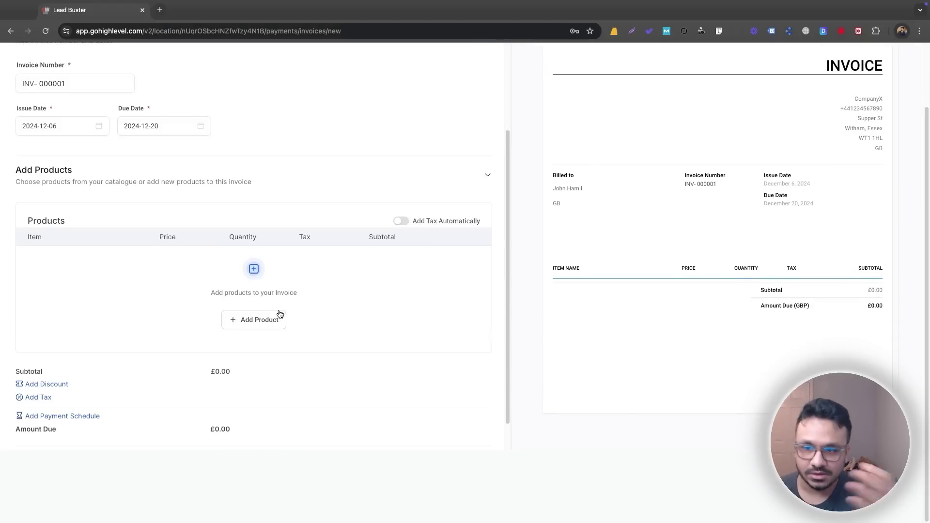
pyautogui.scroll(5, 280, 315)
pyautogui.scroll(2, 44, 63)
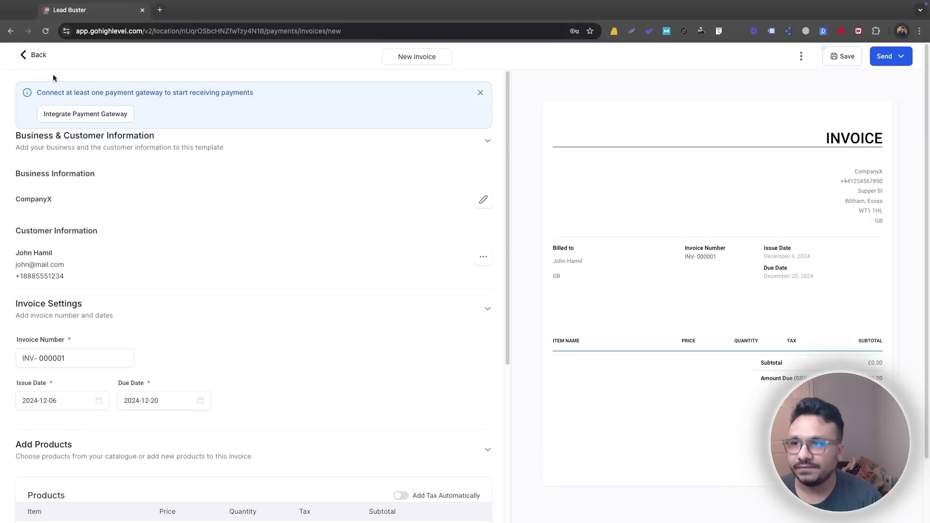
pyautogui.click(36, 55)
# View the list of products under Payments.
pyautogui.click(543, 97)
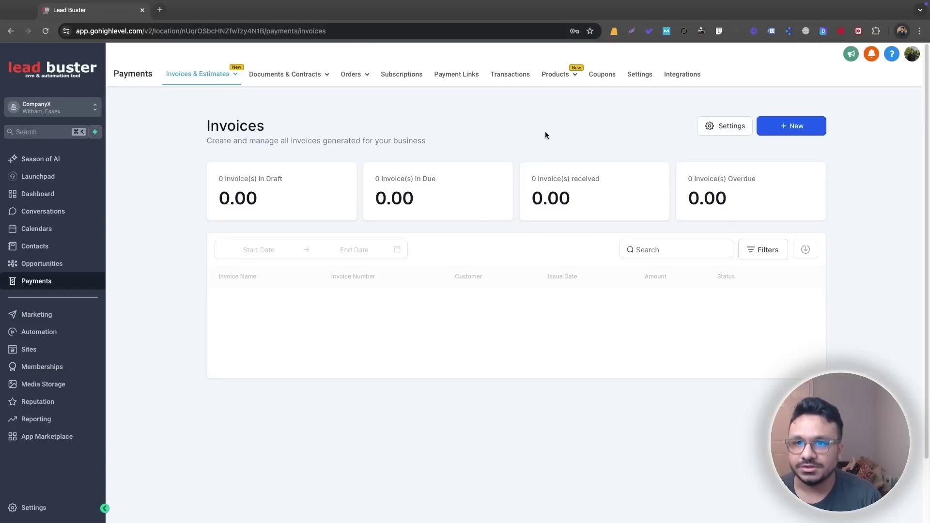
pyautogui.moveTo(560, 75)
pyautogui.click(533, 98)
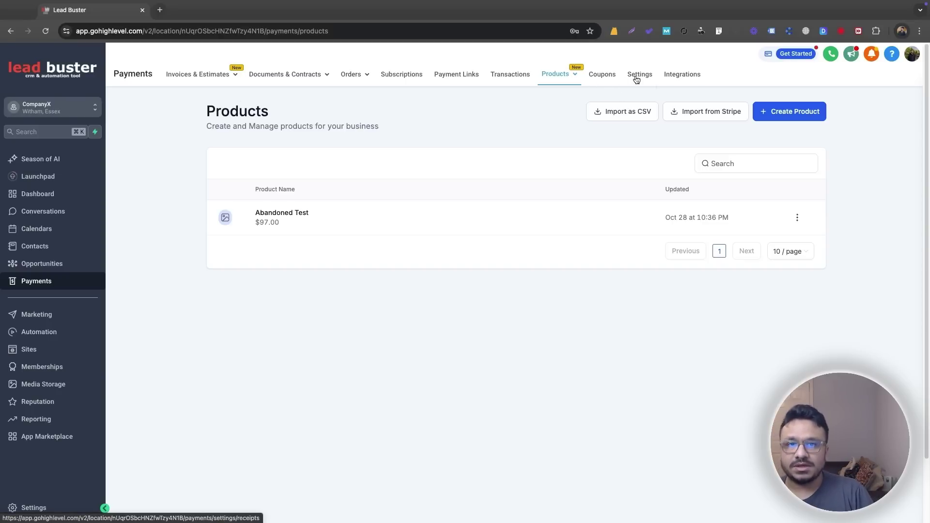
# View the Payment Links page under Payments, then open the Social Planner in Marketing.
pyautogui.click(474, 74)
pyautogui.click(39, 315)
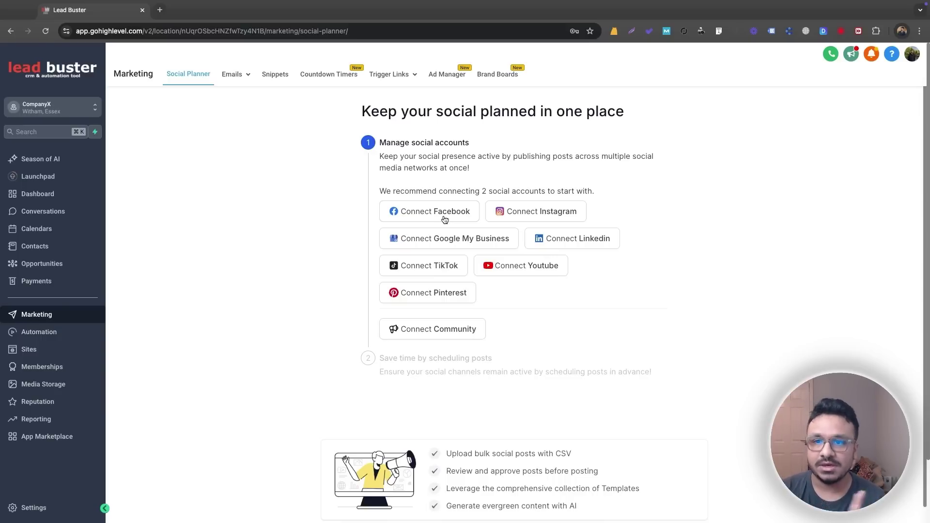
# Create a new email template in Marketing from the library's Financial Consultant Campaign design.
pyautogui.moveTo(232, 75)
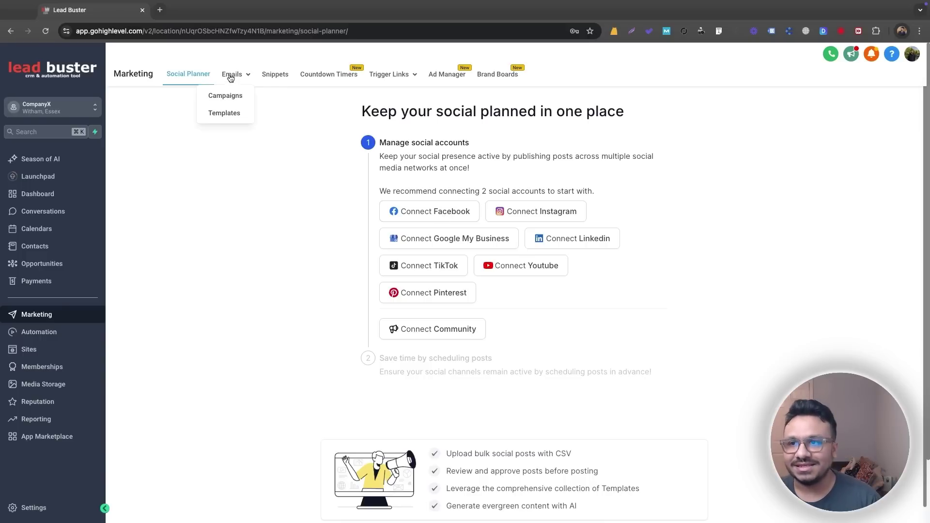
pyautogui.click(230, 113)
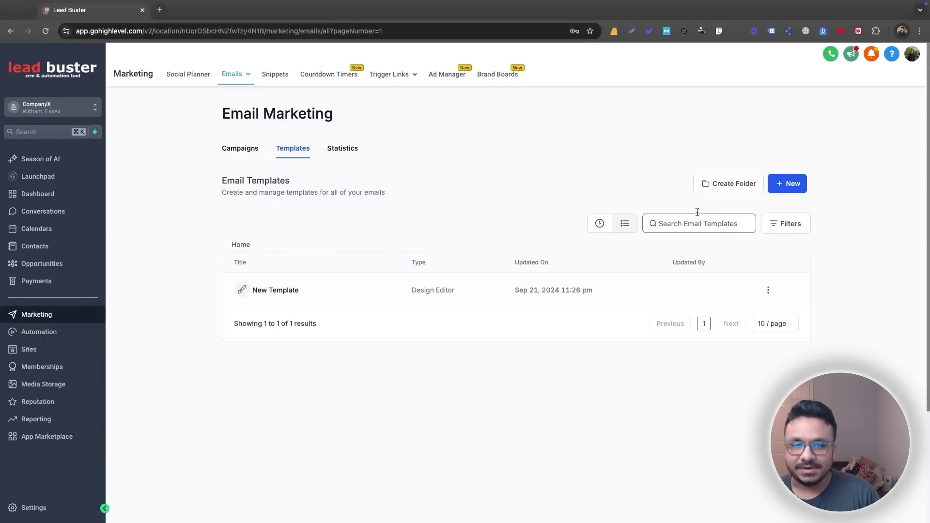
pyautogui.click(773, 190)
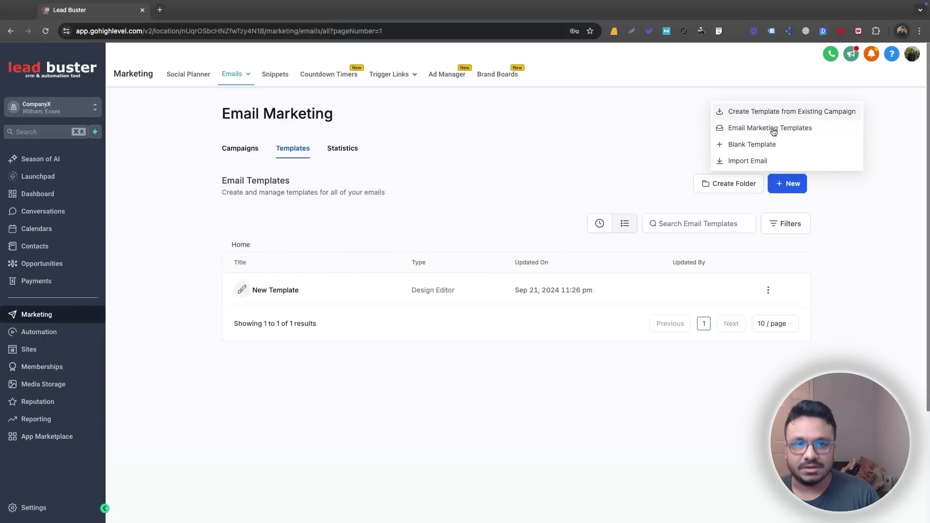
pyautogui.click(774, 132)
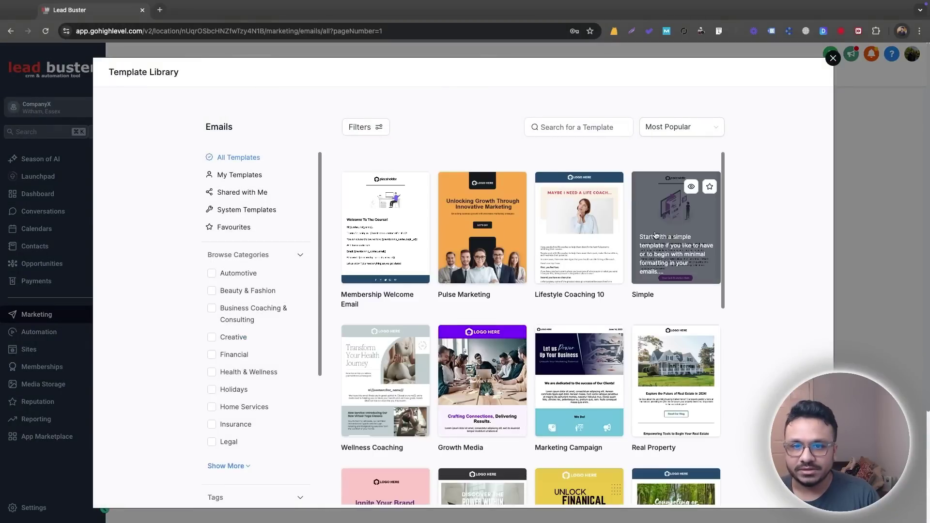
pyautogui.scroll(-10, 517, 341)
pyautogui.scroll(-2, 518, 341)
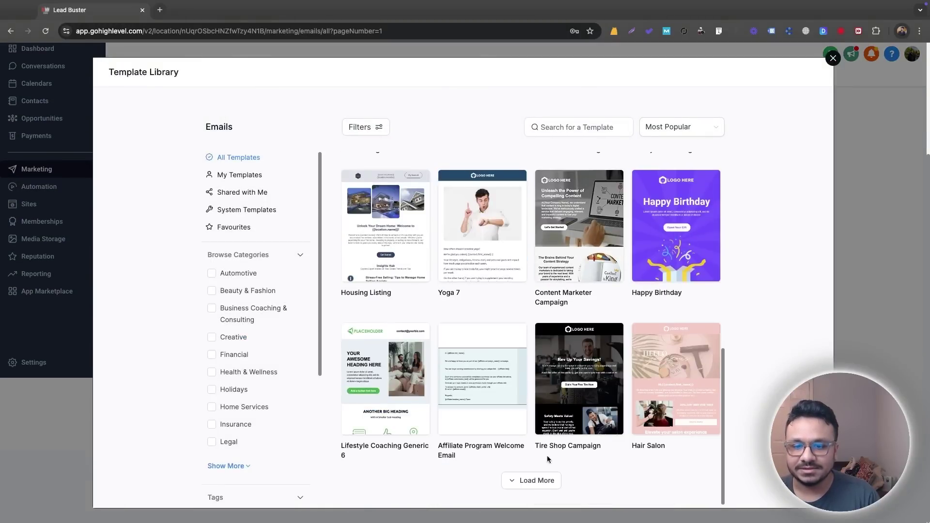
pyautogui.scroll(-5, 558, 330)
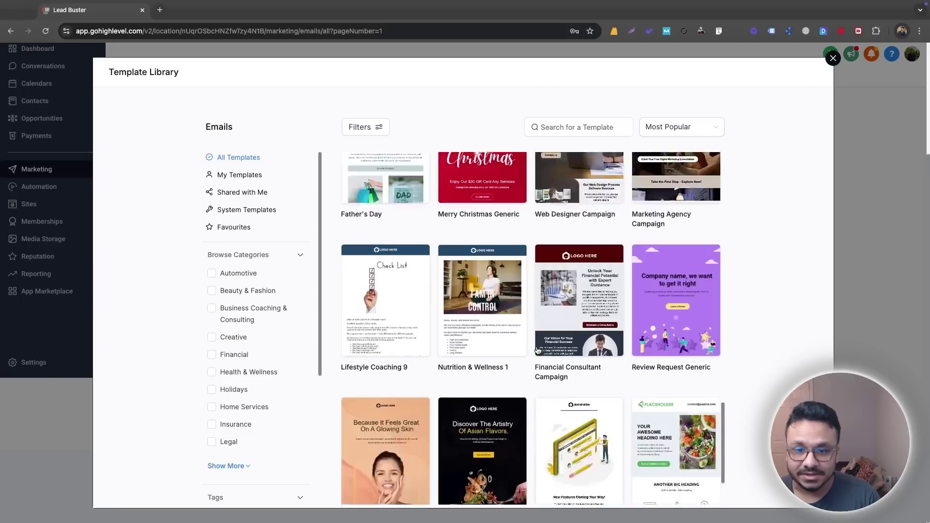
pyautogui.click(596, 273)
pyautogui.click(780, 71)
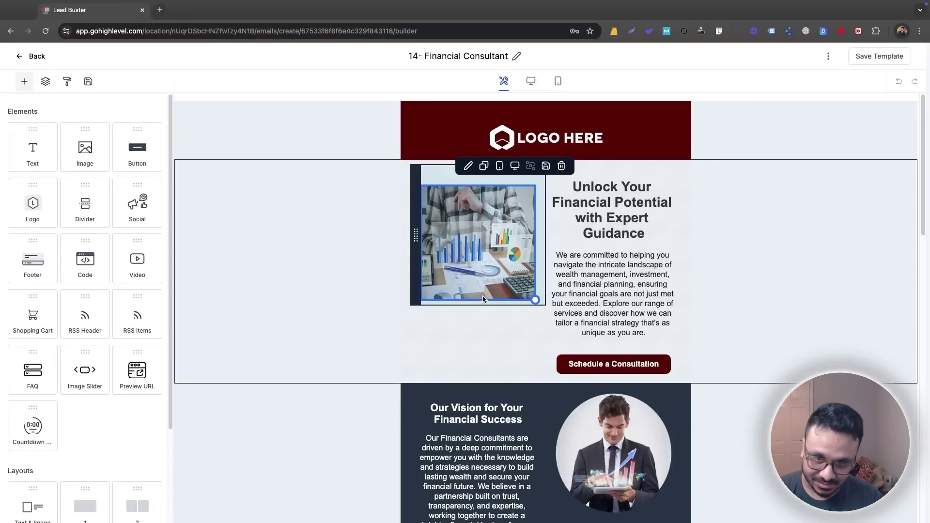
# Examine the Financial Consultant template's sections and the available elements and layouts, then return to the email templates.
pyautogui.scroll(-1, 415, 333)
pyautogui.scroll(1, 414, 333)
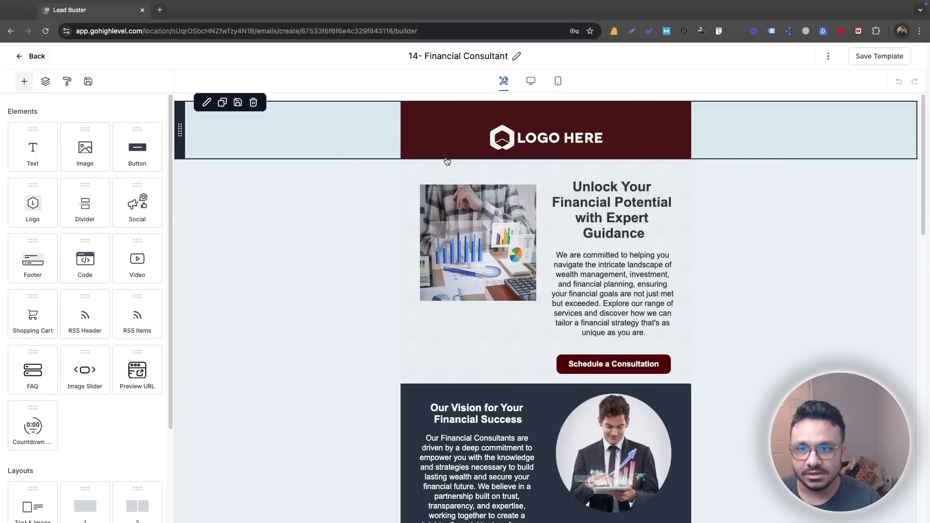
pyautogui.scroll(-5, 105, 289)
pyautogui.scroll(1, 117, 204)
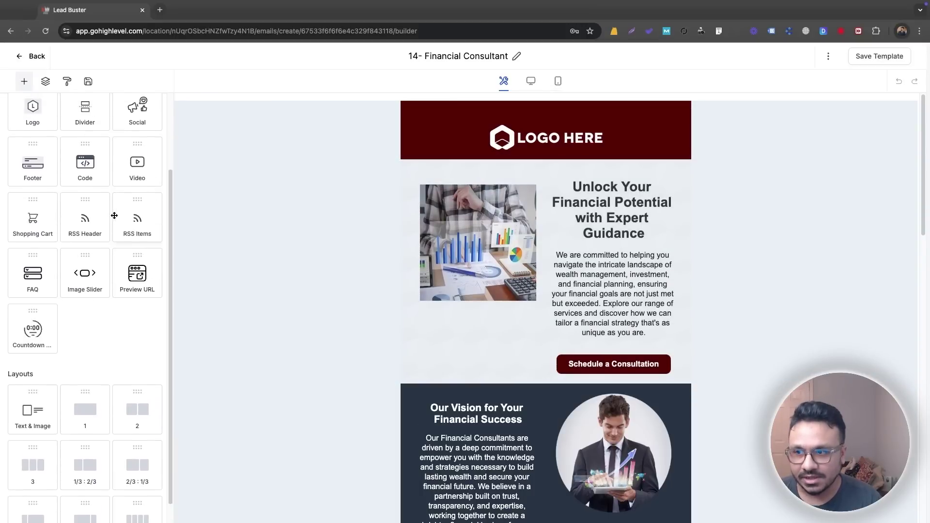
pyautogui.scroll(5, 117, 204)
pyautogui.scroll(-6, 438, 290)
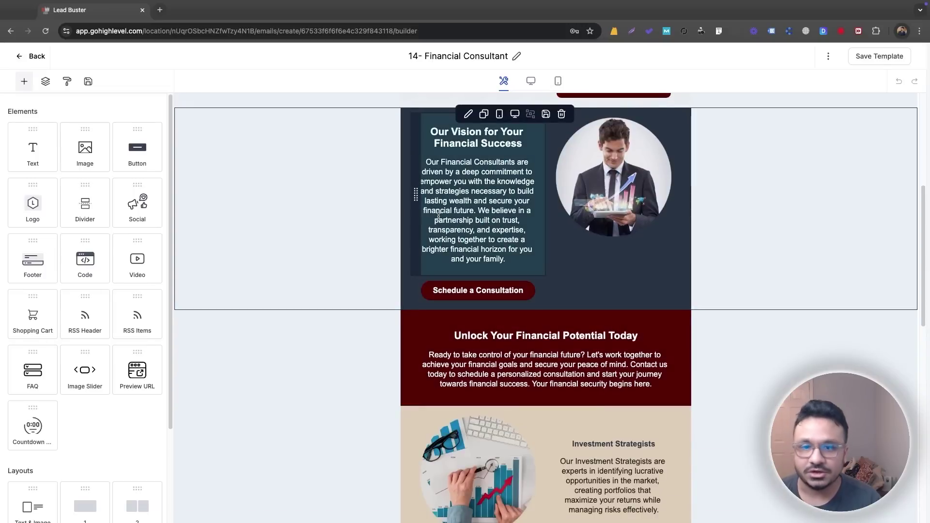
pyautogui.scroll(-9, 523, 365)
pyautogui.scroll(-4, 523, 365)
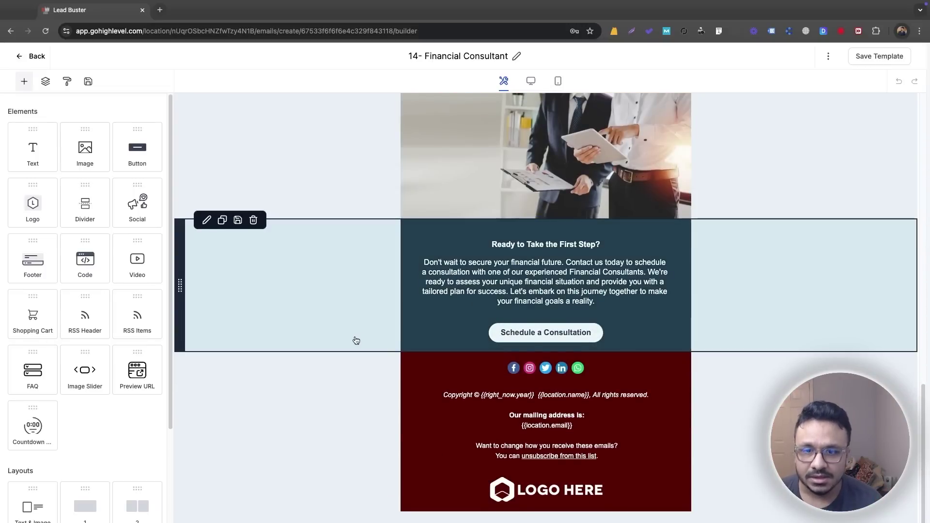
pyautogui.scroll(20, 356, 341)
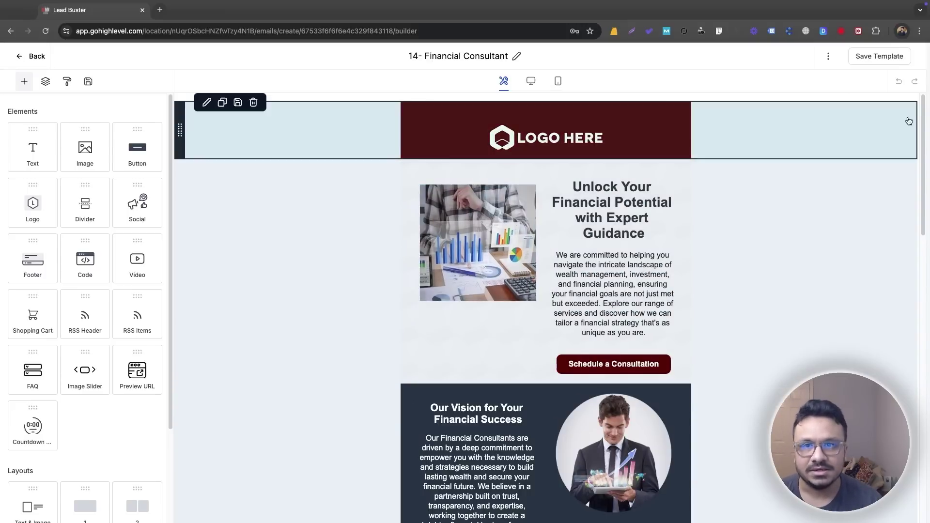
pyautogui.click(25, 58)
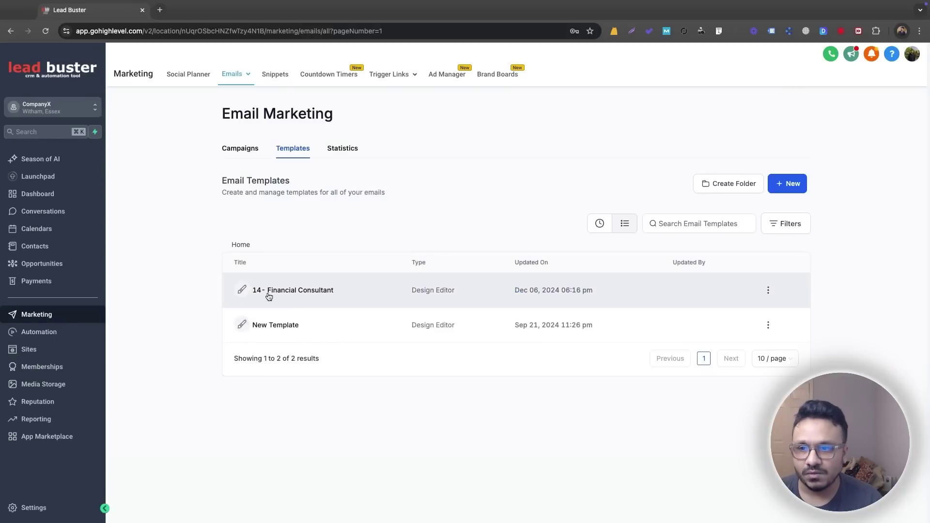
# Open the Form Submit Automation workflow and start a Send Email action after the Add Task step.
pyautogui.click(43, 332)
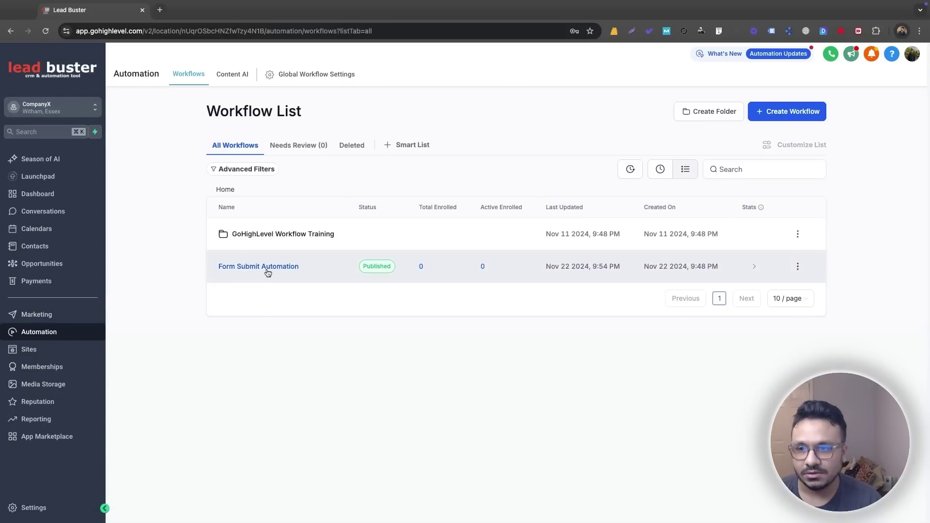
pyautogui.click(266, 272)
pyautogui.scroll(-5, 466, 291)
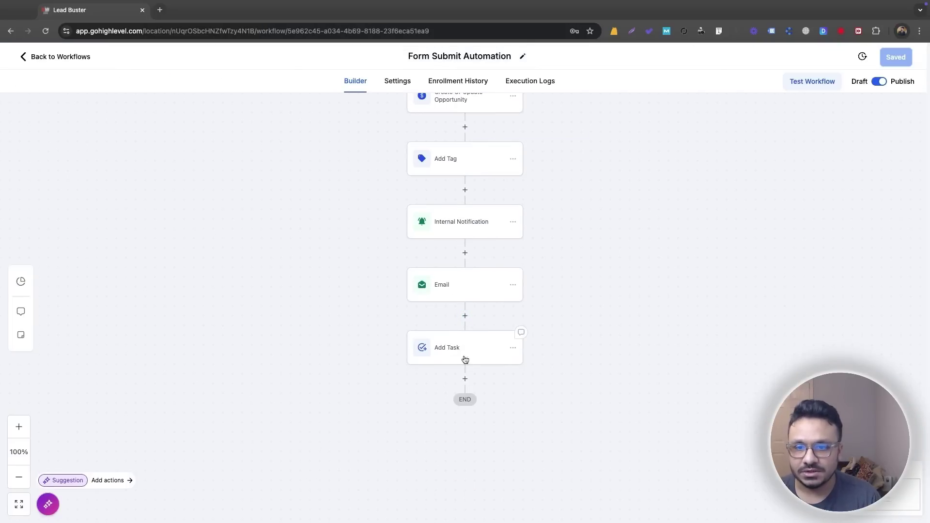
pyautogui.click(465, 379)
pyautogui.write('email')
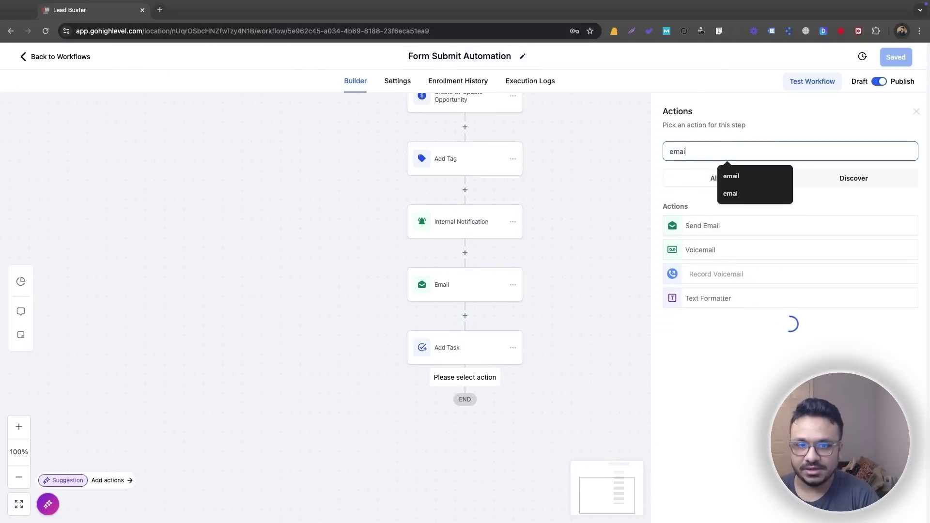
pyautogui.click(700, 227)
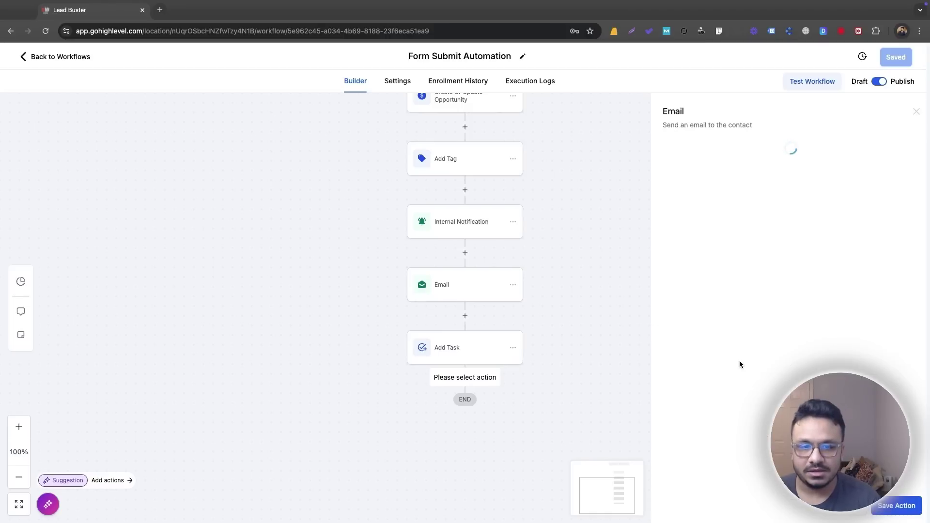
# Choose the "14- Financial Consultant" template for the email action, then leave the workflow without saving the action.
pyautogui.scroll(-2, 742, 363)
pyautogui.click(709, 293)
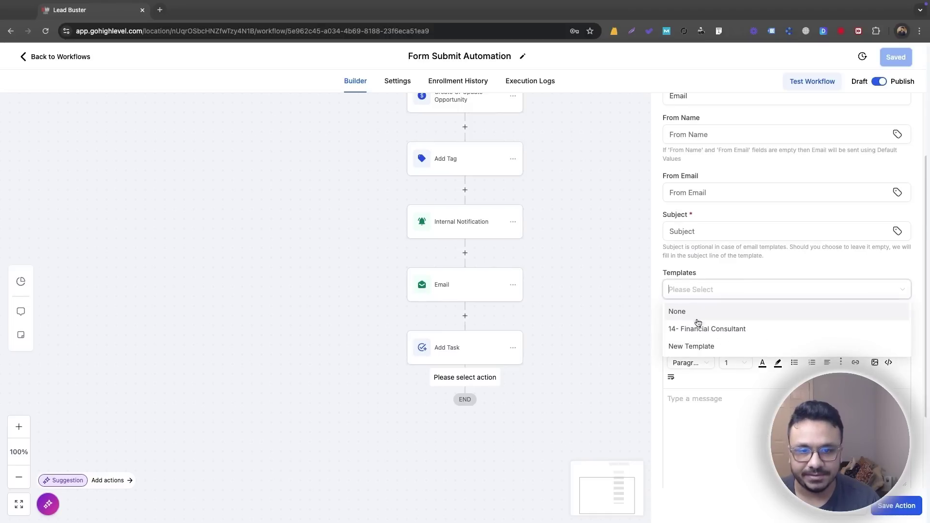
pyautogui.click(698, 328)
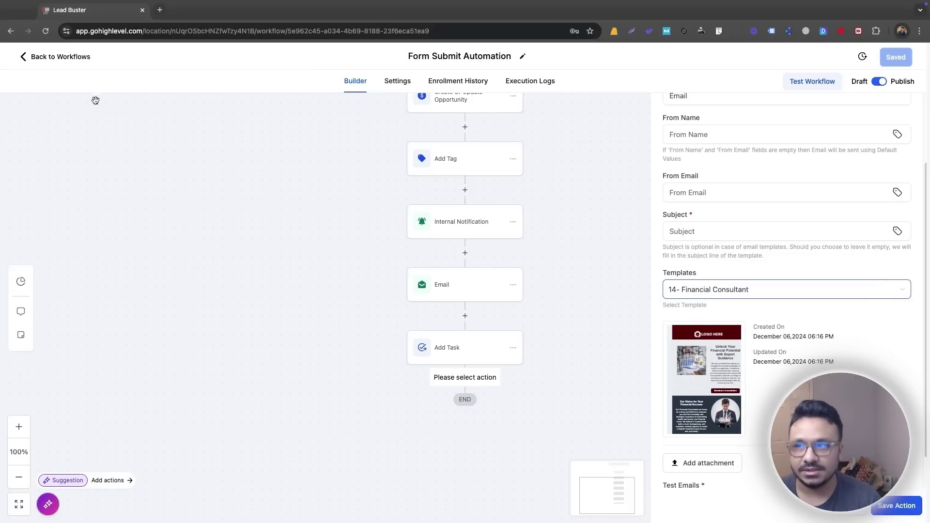
pyautogui.click(61, 58)
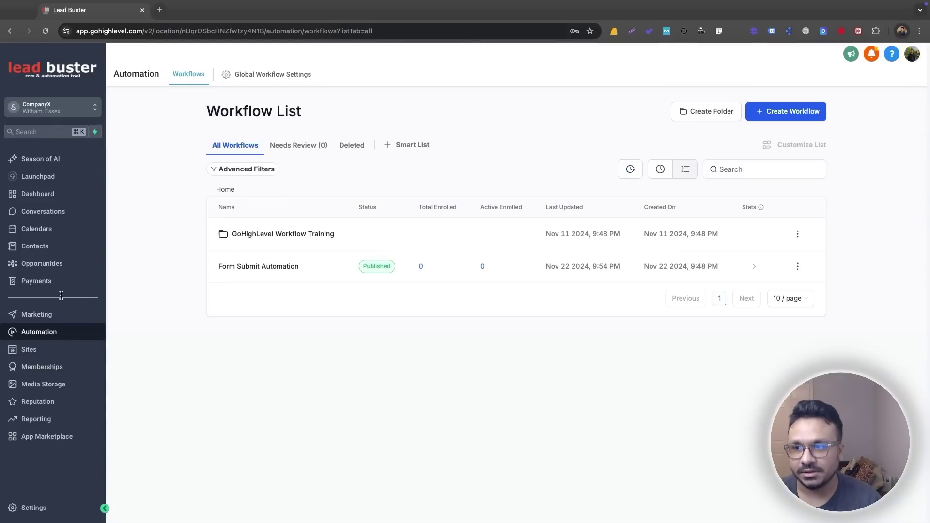
# Start a new text snippet in Marketing with the body "Hey how much do you spend on ads?".
pyautogui.click(36, 315)
pyautogui.moveTo(250, 82)
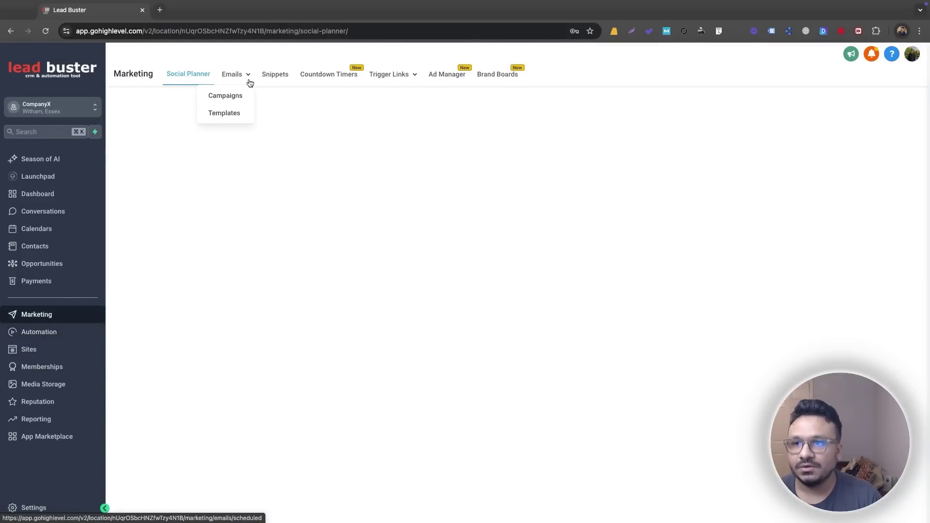
pyautogui.click(280, 78)
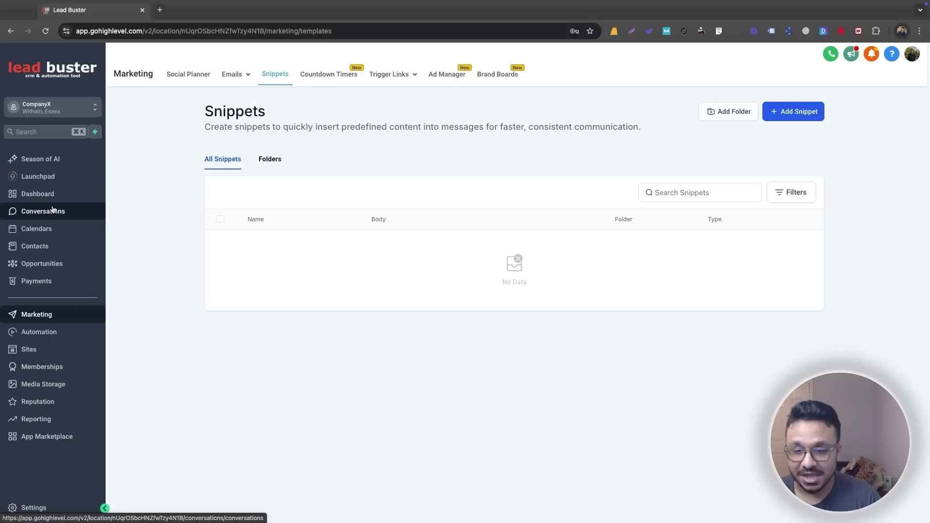
pyautogui.click(782, 115)
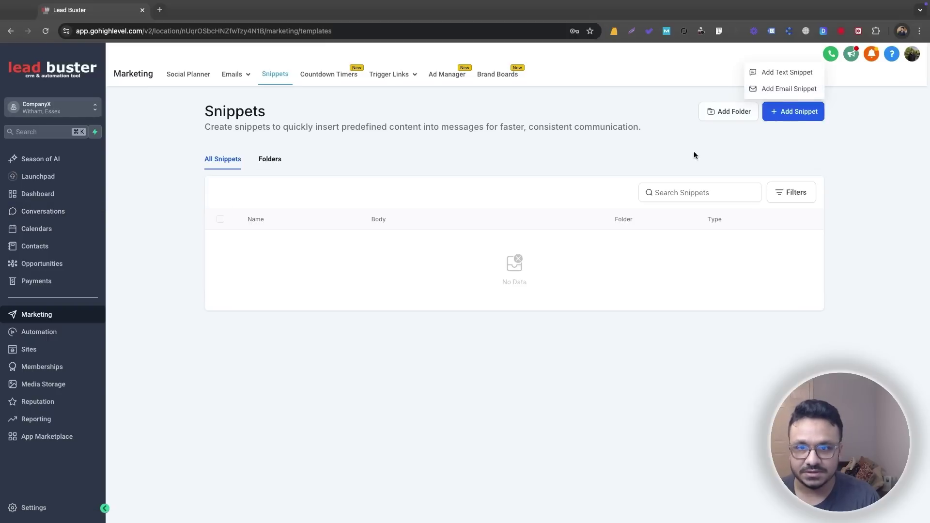
pyautogui.click(777, 81)
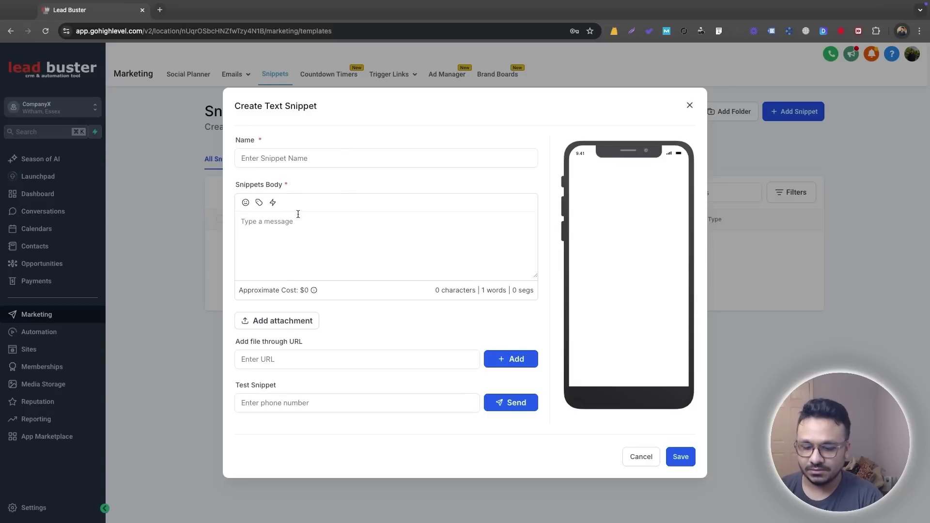
pyautogui.write('Hey how ')
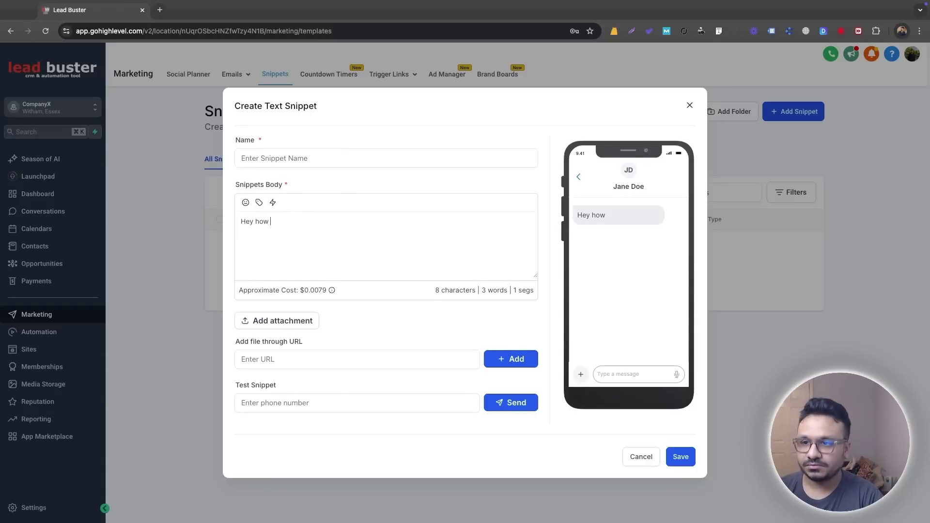
pyautogui.write('much do you spend on ads?')
# Name the text snippet "Spend On Ads" and save it.
pyautogui.click(289, 157)
pyautogui.write('Spend On ADs')
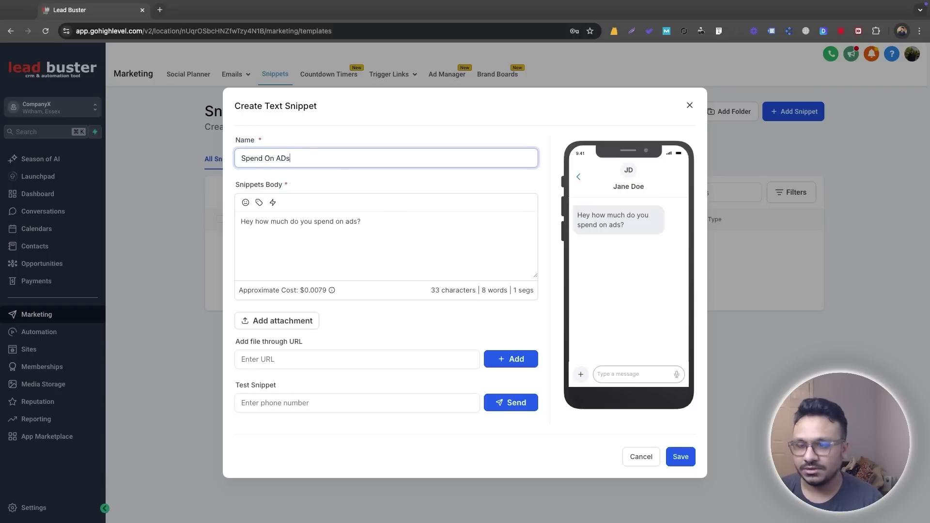
pyautogui.press('BackSpace')
pyautogui.press('BackSpace')
pyautogui.write('ds')
pyautogui.click(676, 457)
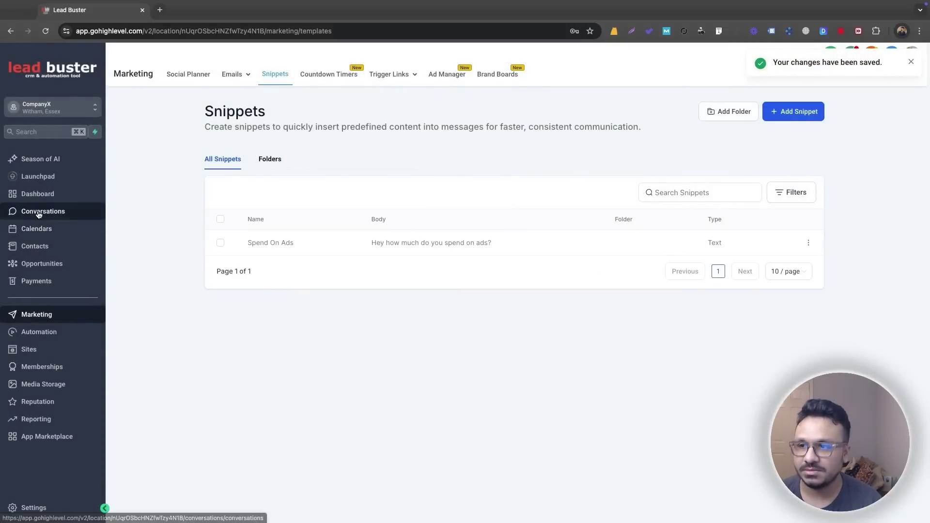
# Open the "Hi this is a test message" conversation and insert the Spend On Ads snippet into an SMS message.
pyautogui.click(30, 212)
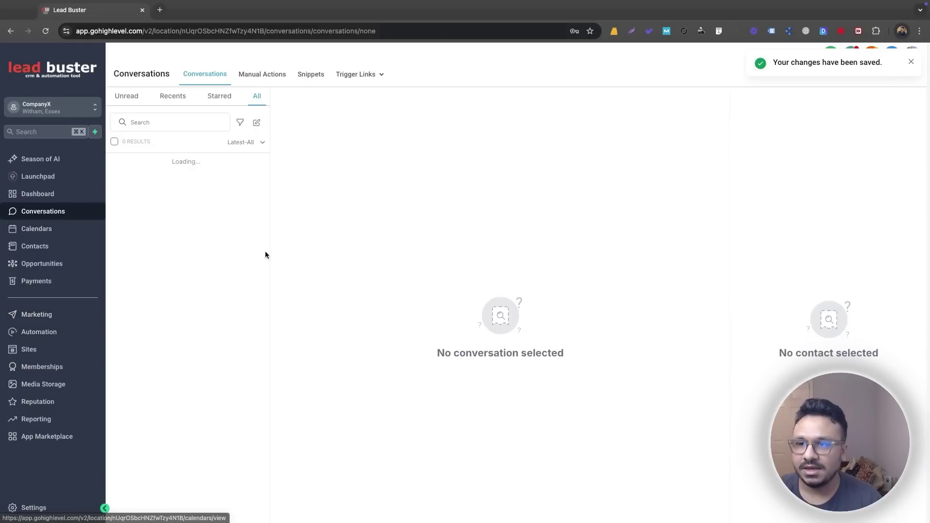
pyautogui.click(191, 227)
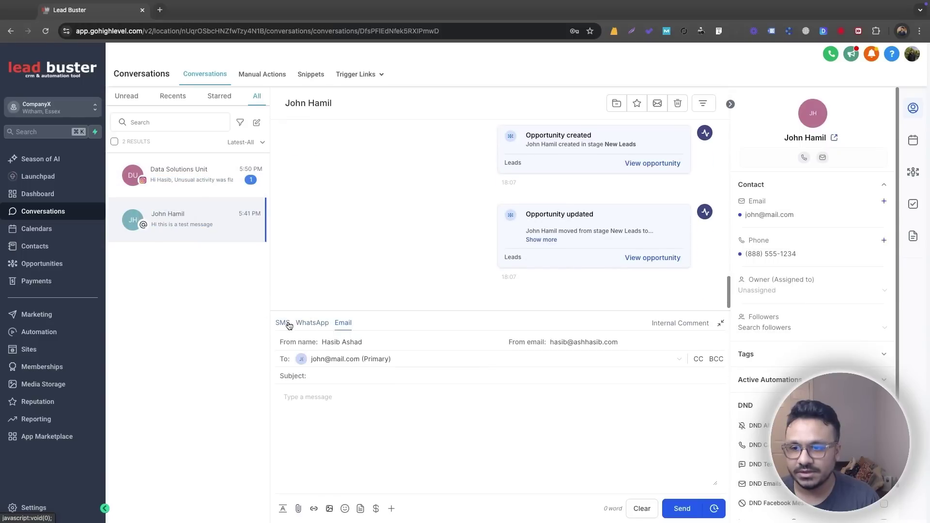
pyautogui.click(285, 323)
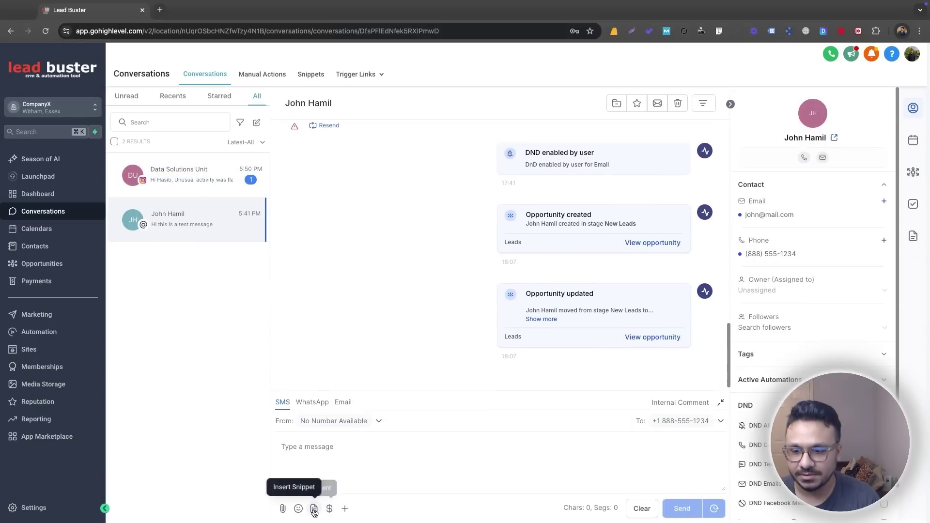
pyautogui.click(314, 511)
pyautogui.click(272, 481)
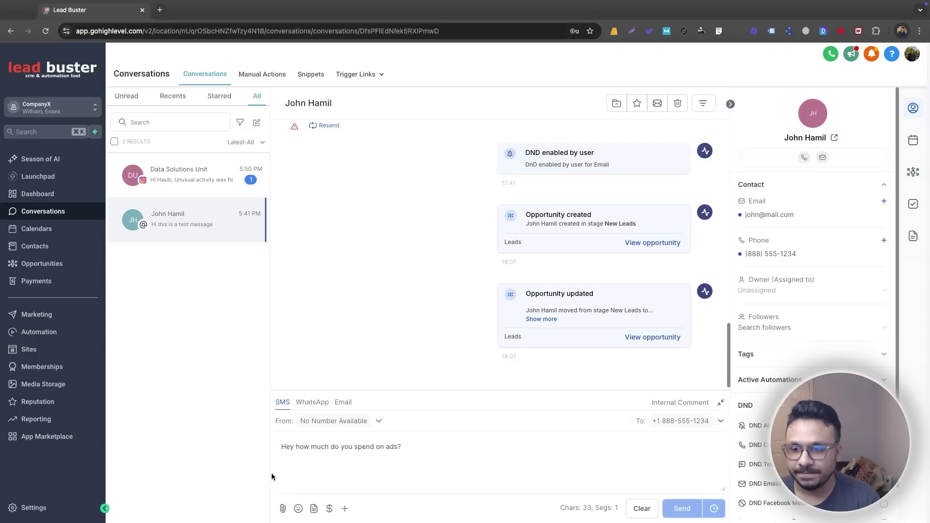
# View the Ad Manager page under Marketing.
pyautogui.click(39, 314)
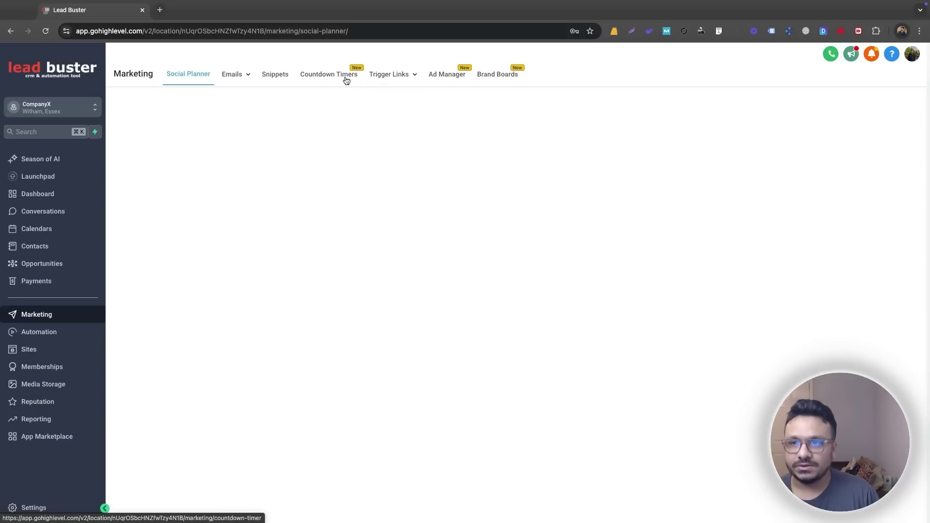
pyautogui.click(448, 85)
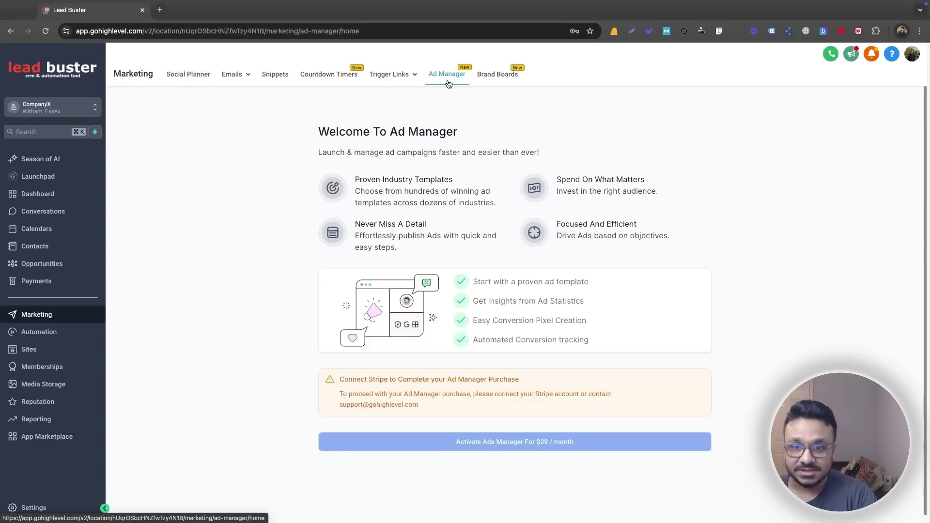
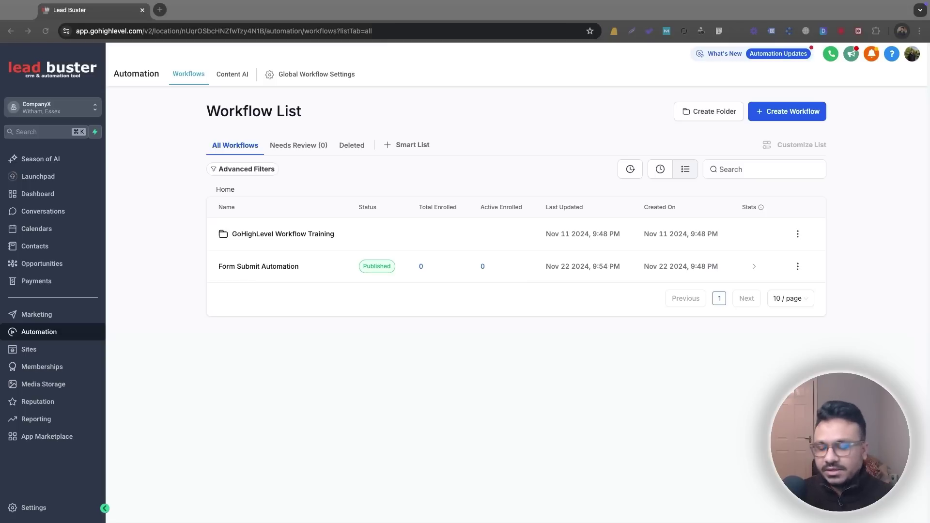
# Open the Chiropractors Copy funnel under Sites, preview its landing page through to the end, and return to the funnel steps.
pyautogui.click(36, 351)
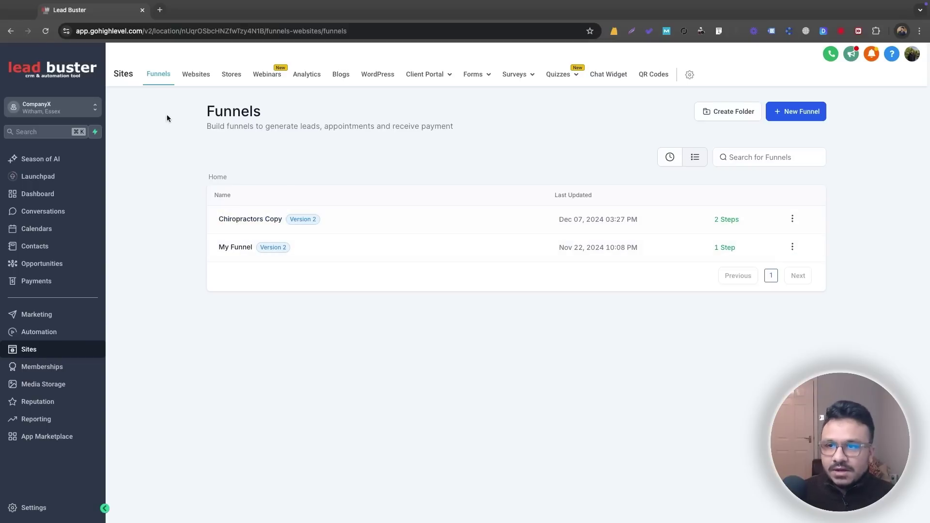
pyautogui.click(254, 219)
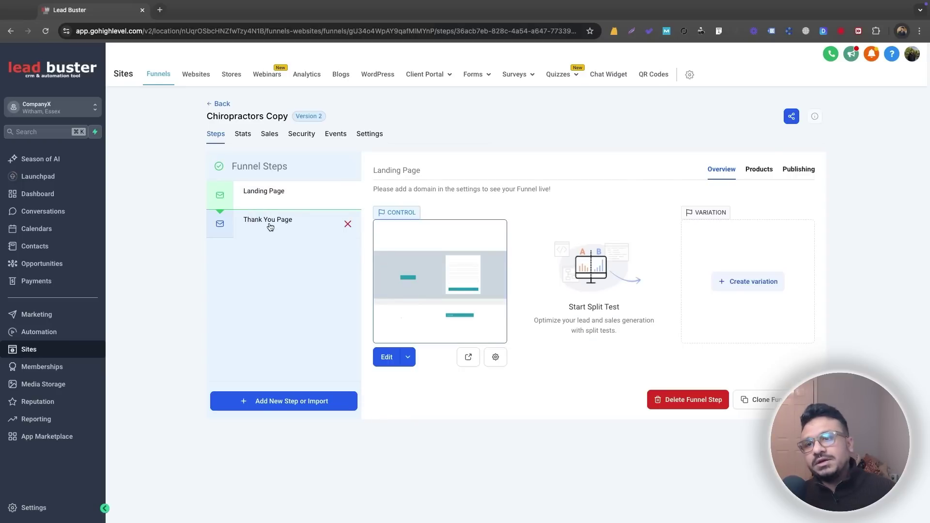
pyautogui.click(468, 357)
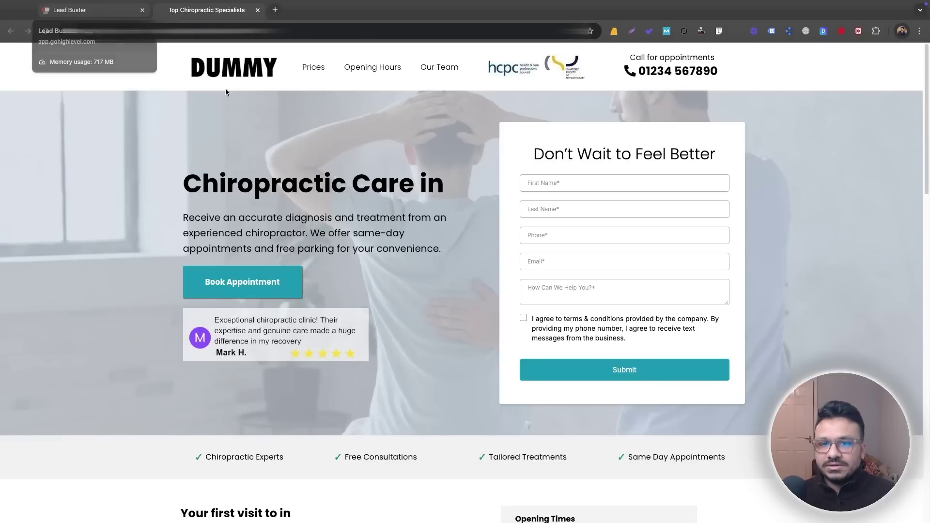
pyautogui.scroll(-15, 402, 256)
pyautogui.scroll(-5, 402, 259)
pyautogui.scroll(20, 400, 255)
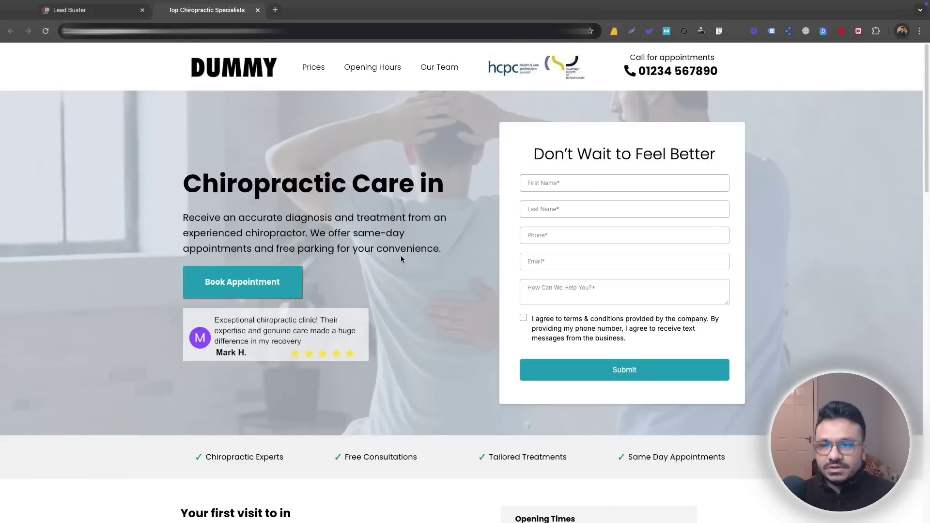
pyautogui.click(76, 11)
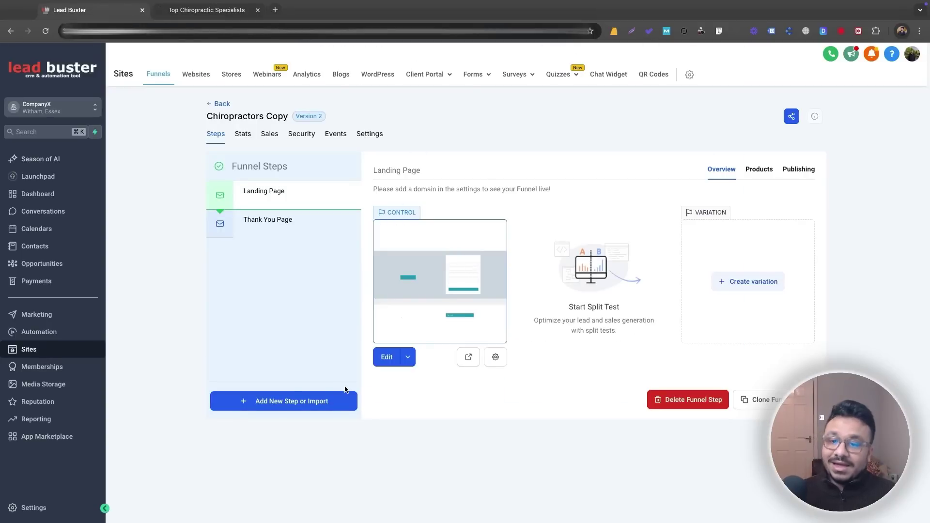
# Open the funnel's landing page in the page editor, browse the available elements, and close the editor.
pyautogui.click(408, 358)
pyautogui.click(407, 332)
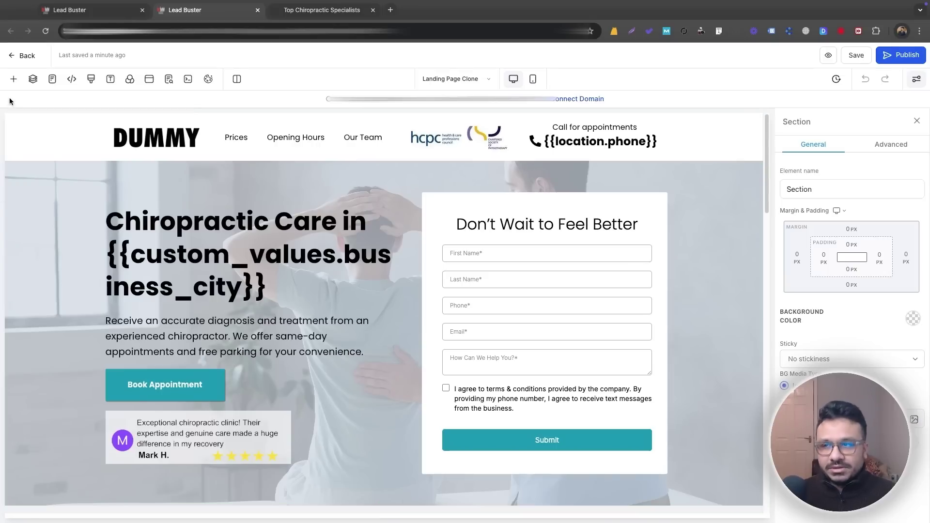
pyautogui.click(14, 80)
pyautogui.scroll(-5, 153, 292)
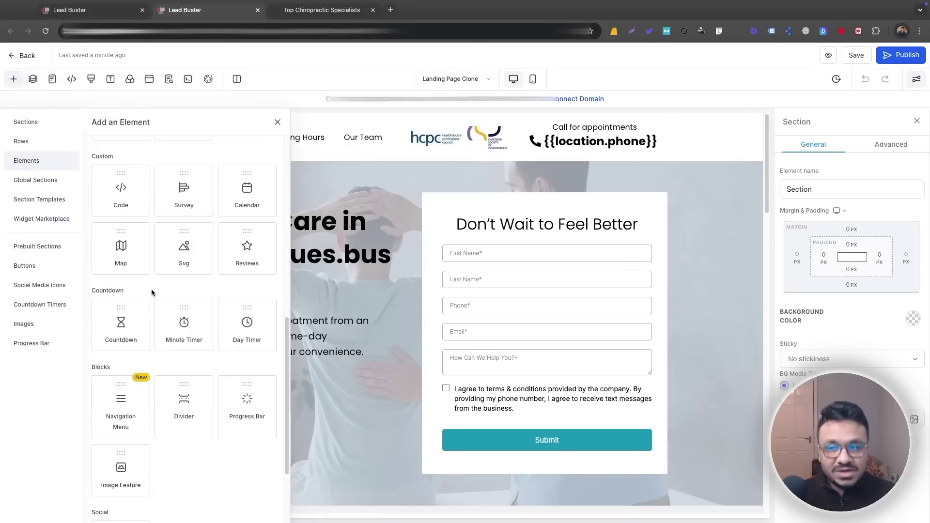
pyautogui.scroll(-3, 140, 262)
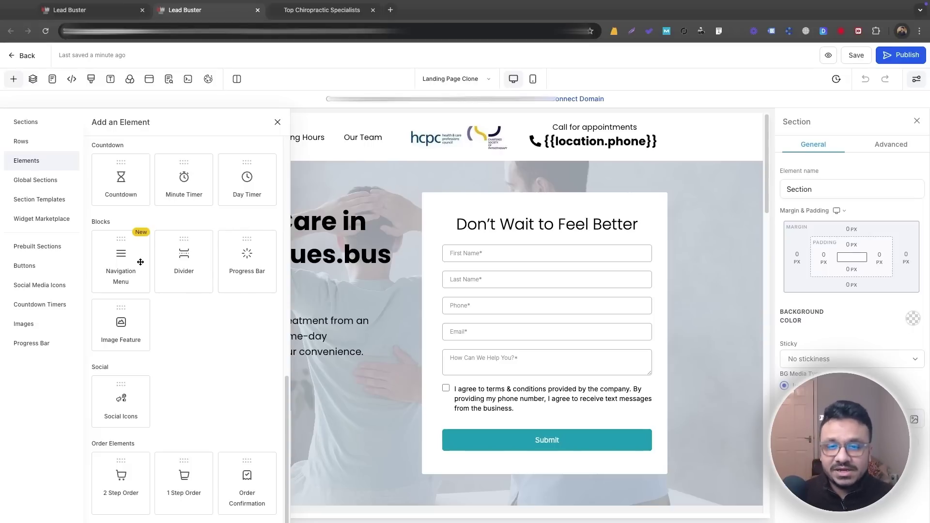
pyautogui.scroll(7, 144, 335)
pyautogui.scroll(5, 144, 335)
pyautogui.click(277, 122)
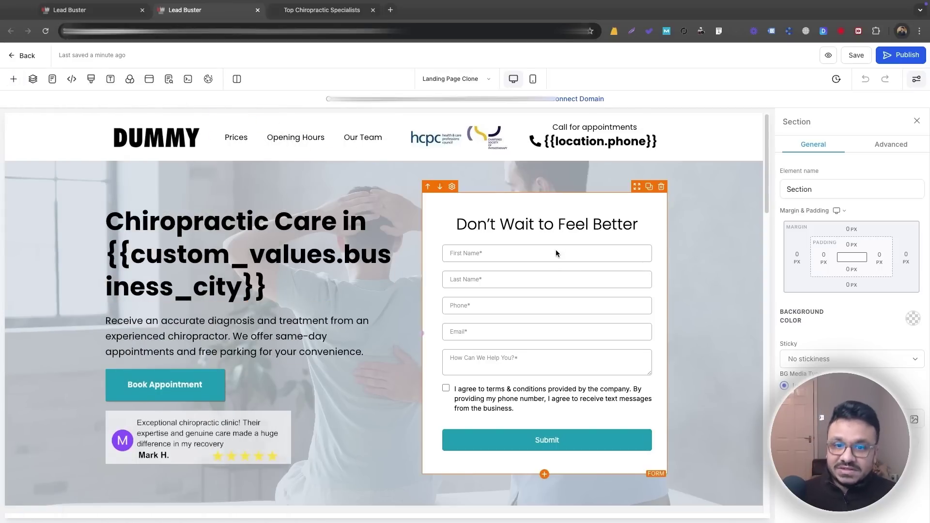
pyautogui.middleClick(188, 11)
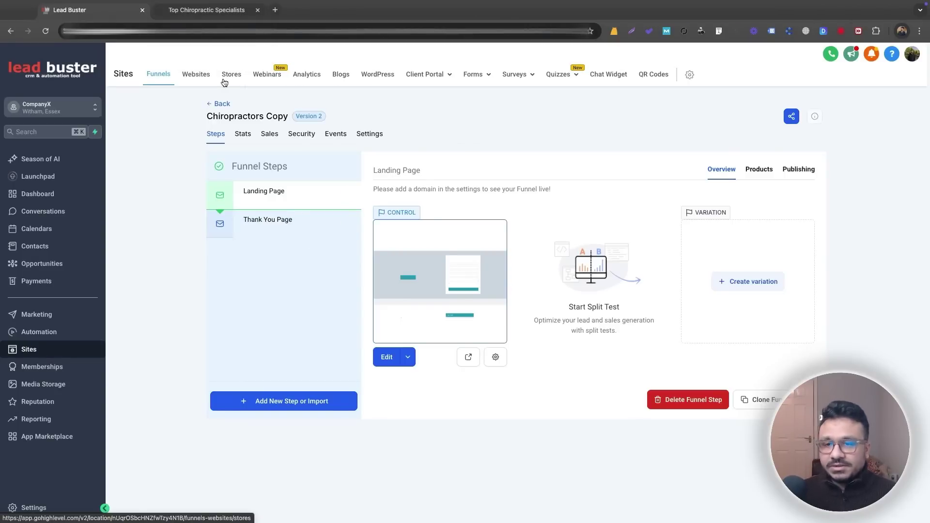
# Create a new website from the Website Designer template.
pyautogui.moveTo(479, 79)
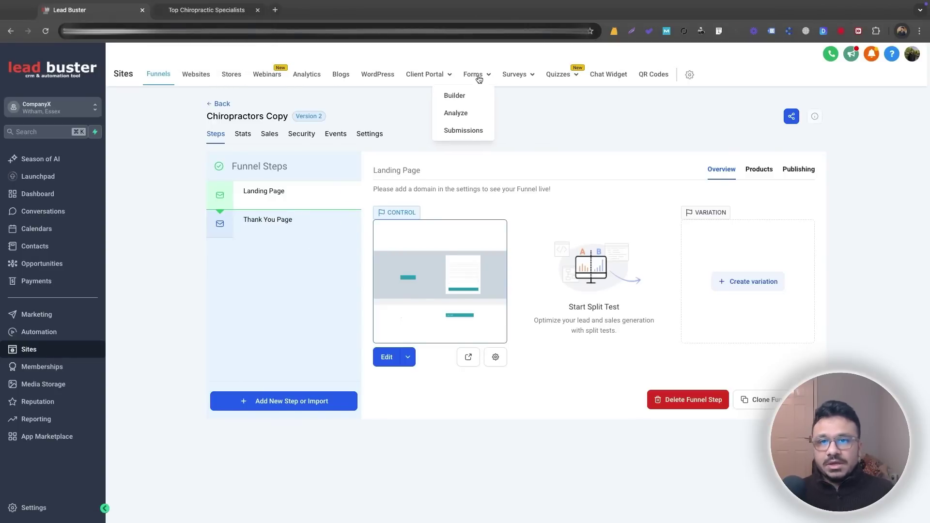
pyautogui.click(195, 77)
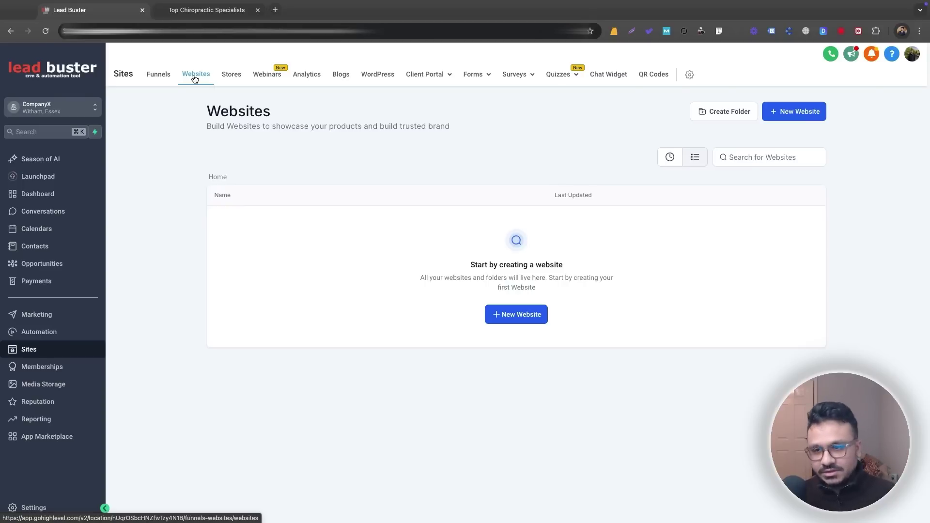
pyautogui.click(800, 116)
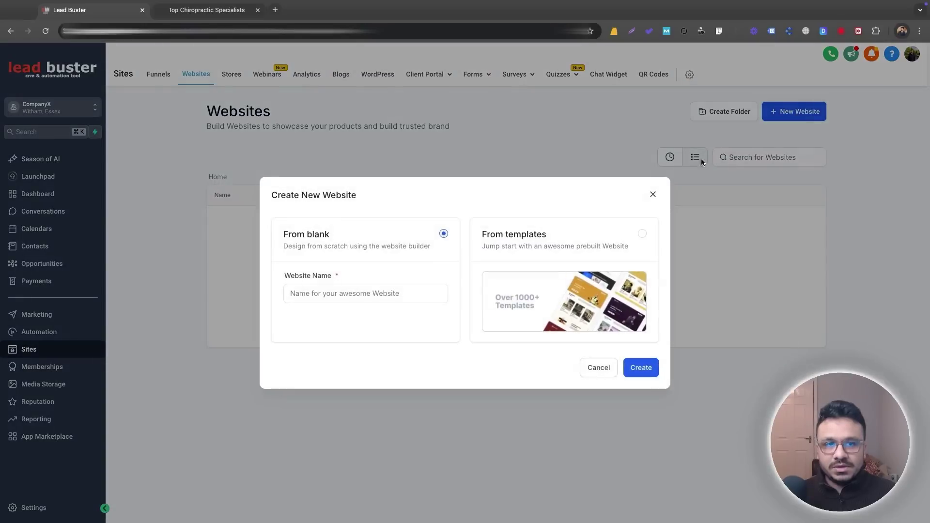
pyautogui.click(574, 248)
pyautogui.click(626, 367)
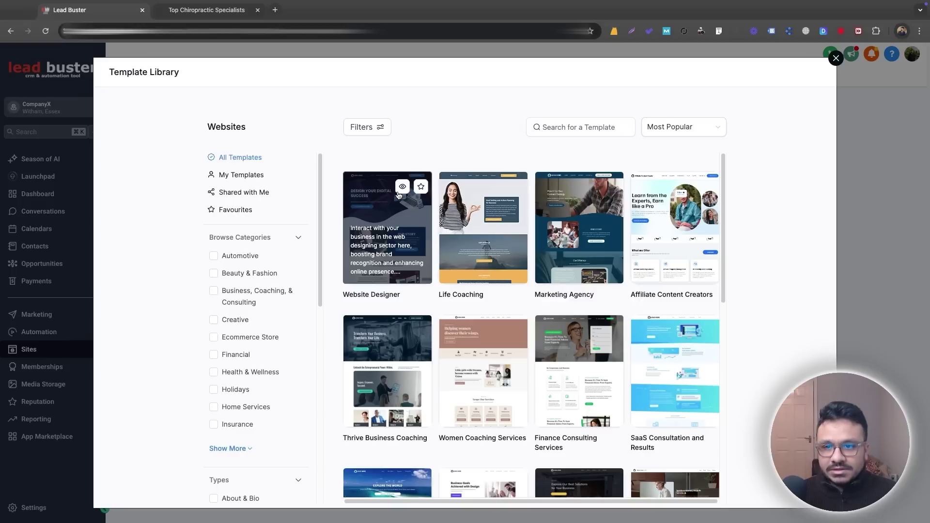
pyautogui.click(399, 192)
pyautogui.click(793, 74)
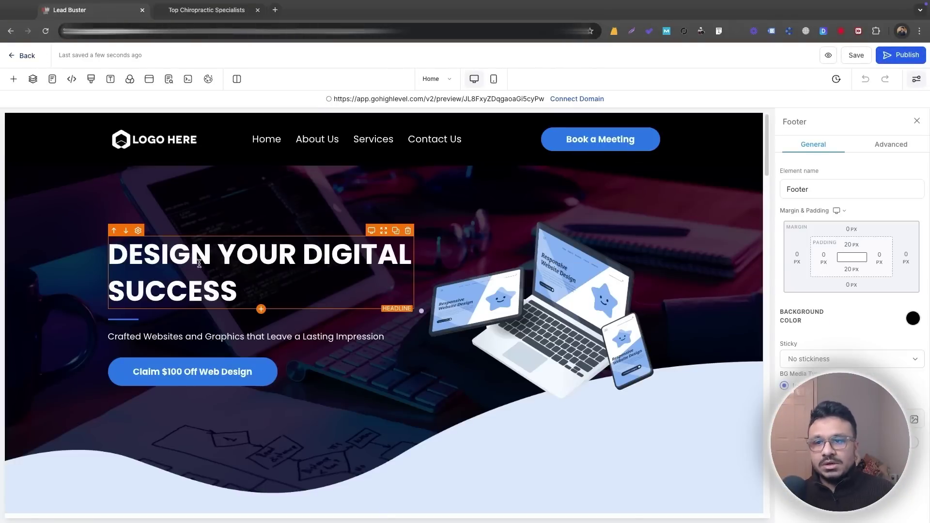
# Review the new website's Home page down to its footer, and return to the website's page list.
pyautogui.scroll(-20, 199, 266)
pyautogui.scroll(-3, 199, 261)
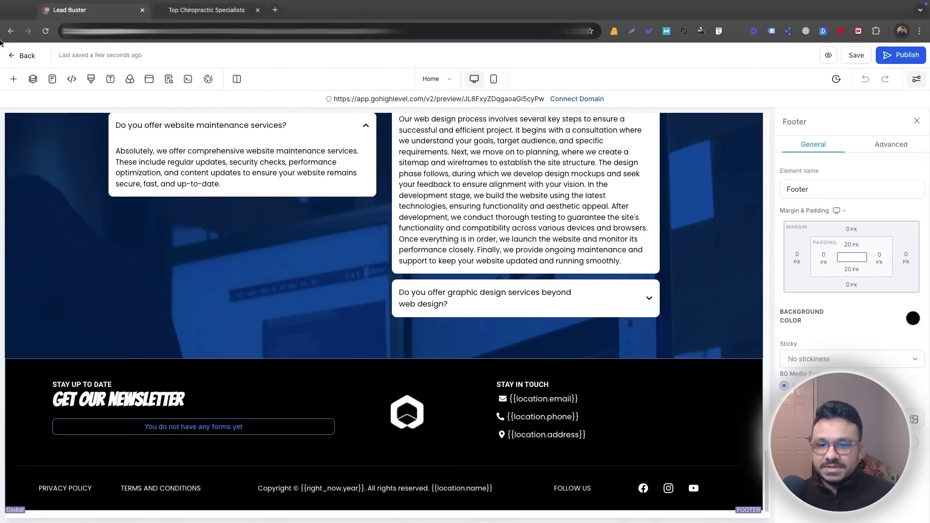
pyautogui.click(23, 56)
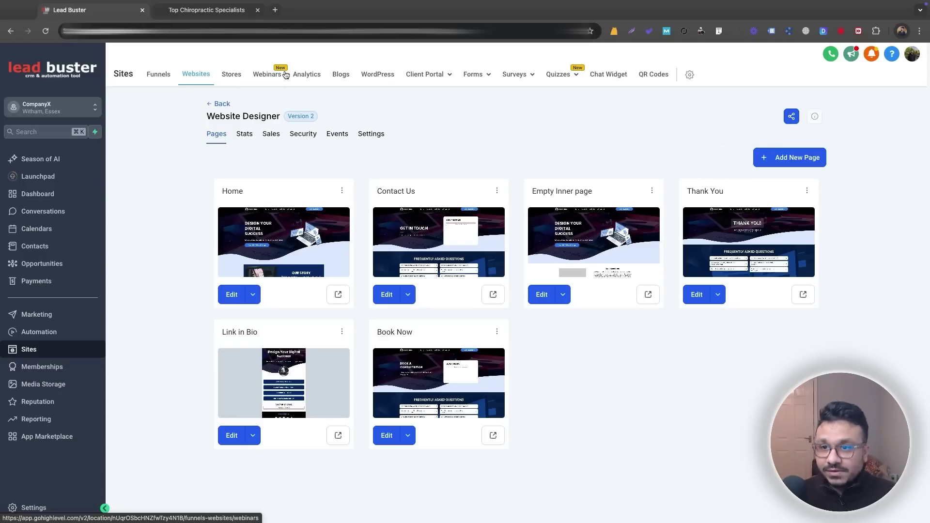
# View the Stores page and the form and survey builder lists under Sites.
pyautogui.click(233, 79)
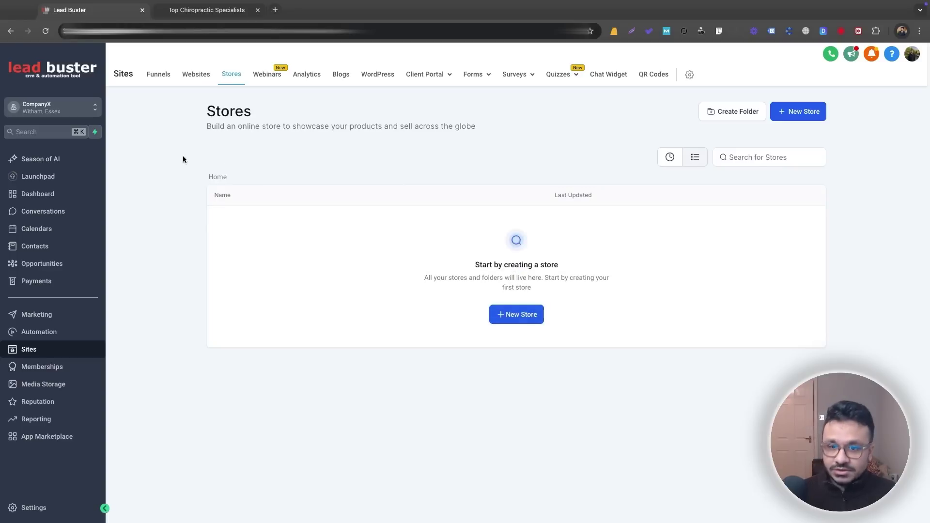
pyautogui.moveTo(484, 83)
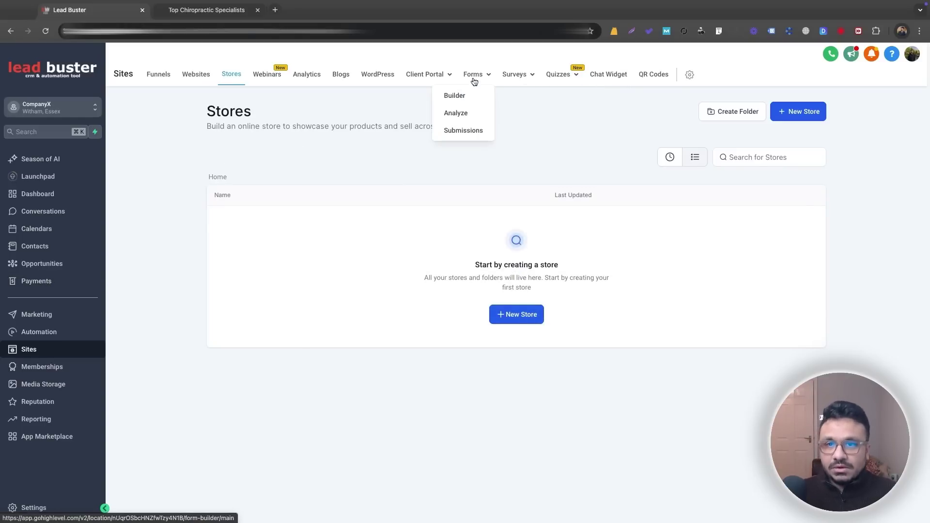
pyautogui.click(453, 95)
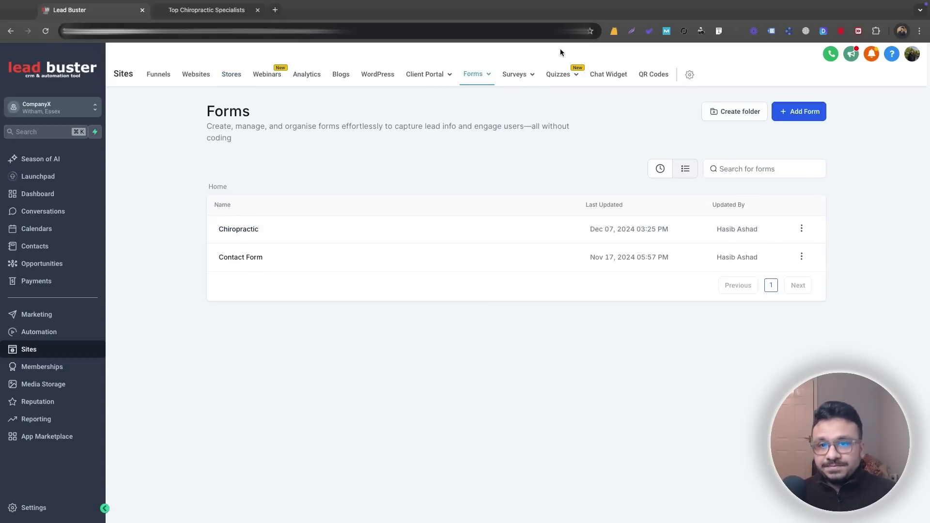
pyautogui.moveTo(515, 77)
pyautogui.click(494, 96)
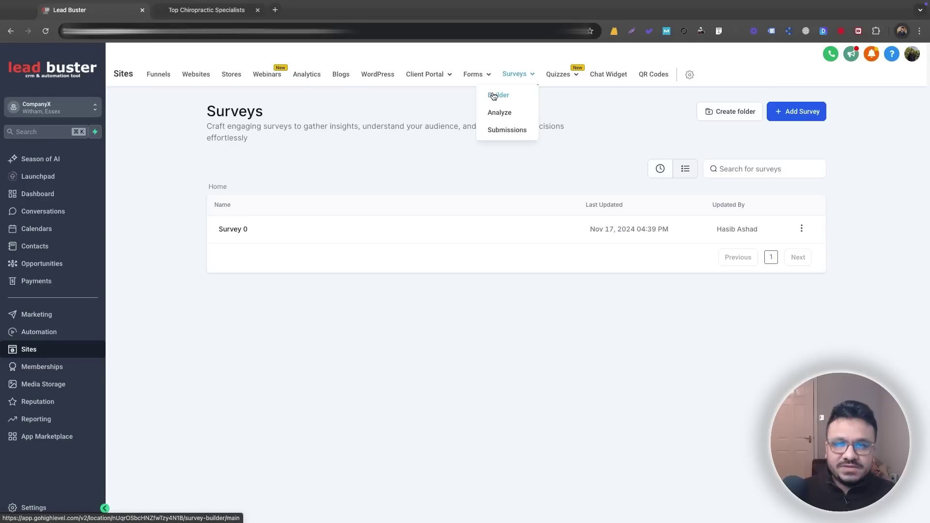
# Open the Chiropractic form, copy its embed code with the Inline layout, and return to the forms list.
pyautogui.moveTo(487, 80)
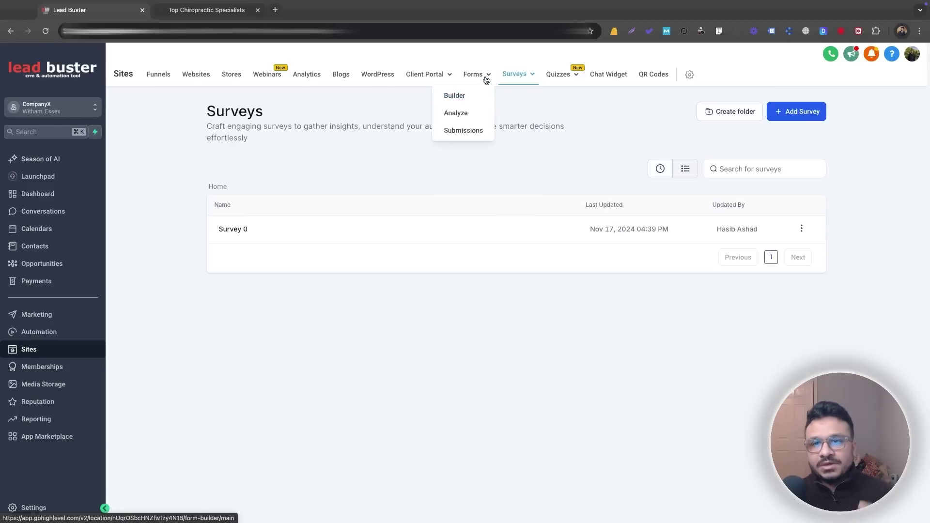
pyautogui.click(454, 95)
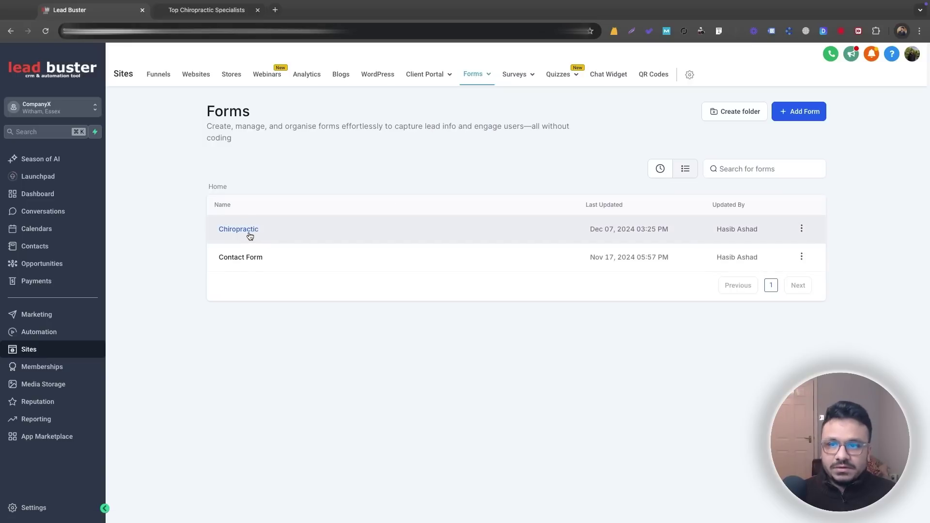
pyautogui.click(250, 236)
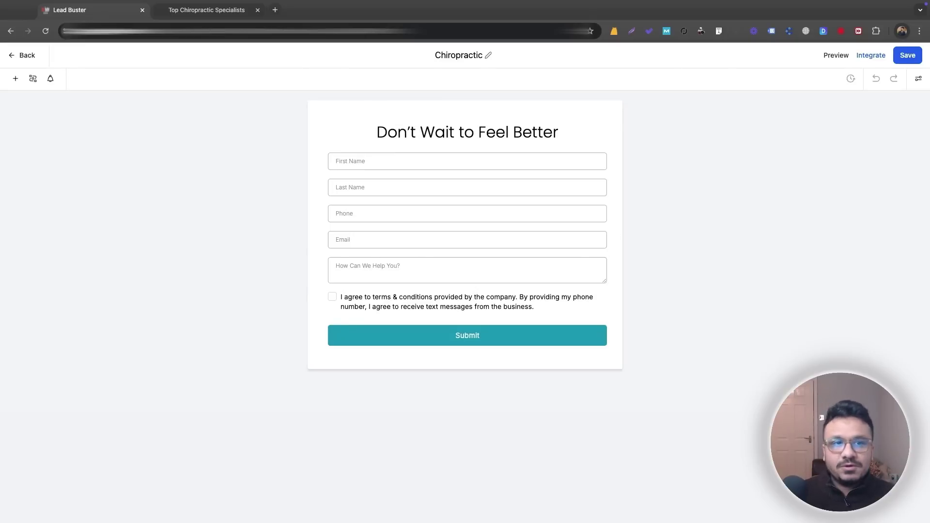
pyautogui.click(867, 56)
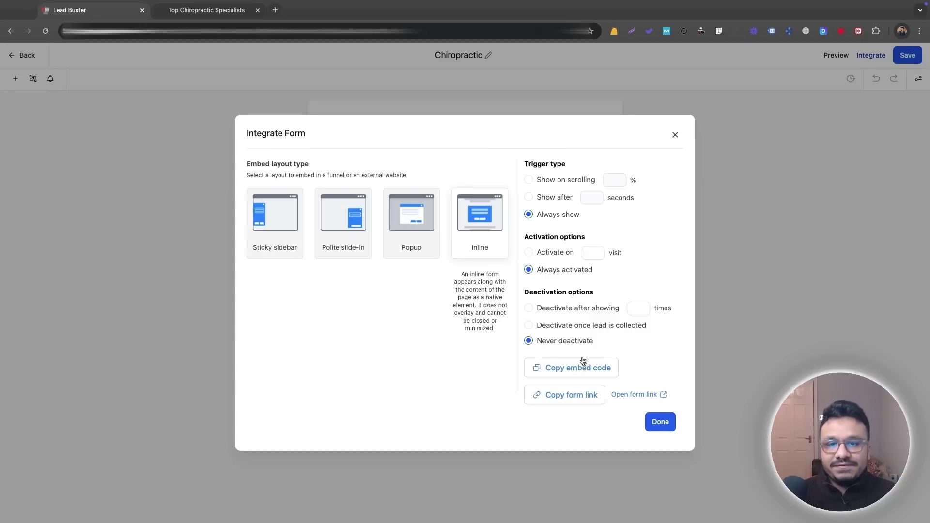
pyautogui.click(581, 376)
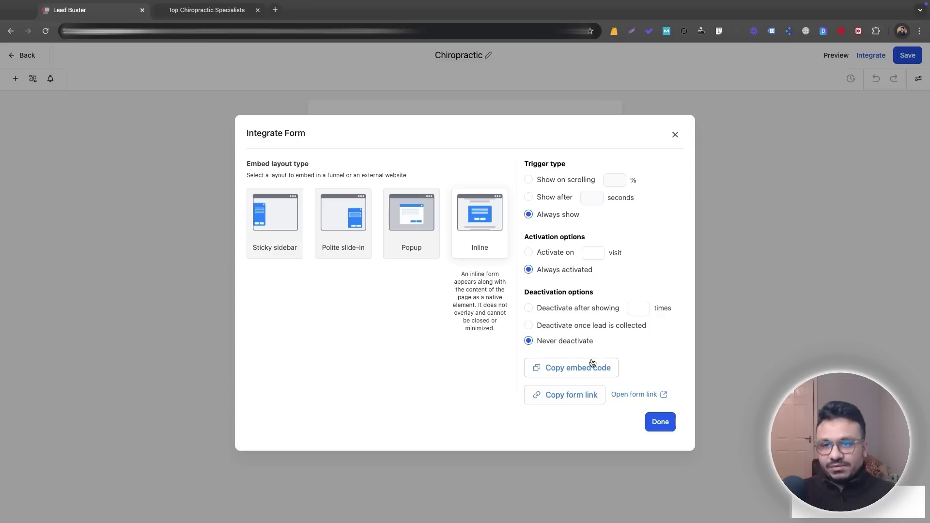
pyautogui.click(675, 135)
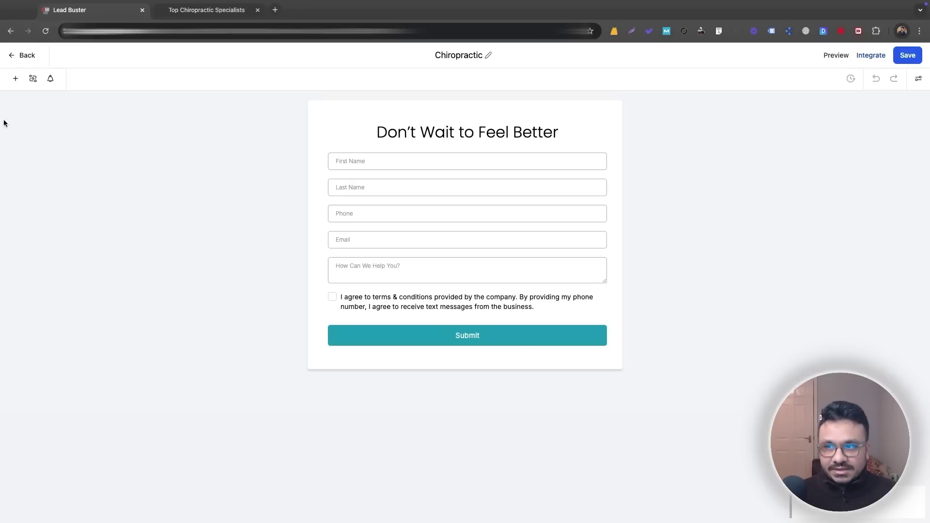
pyautogui.click(19, 57)
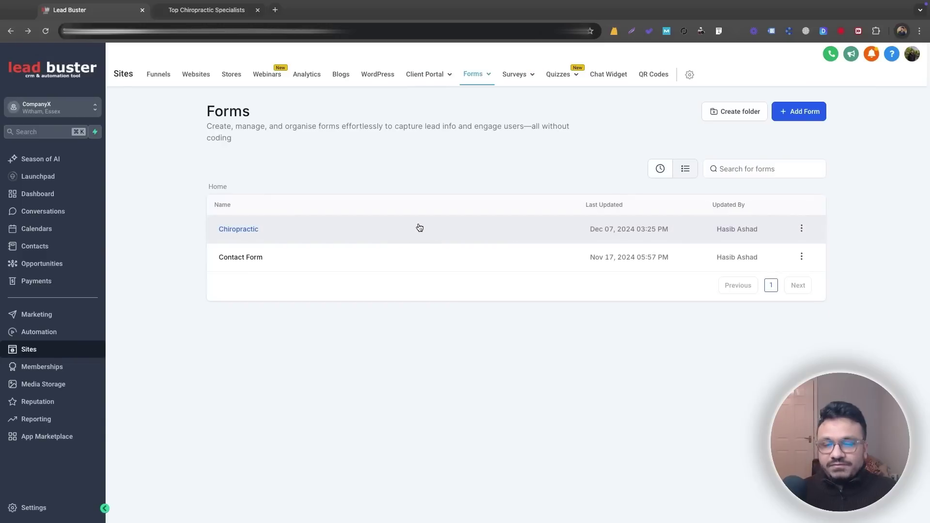
# View the survey and quiz options under Sites and open the Chat Widget page.
pyautogui.click(485, 75)
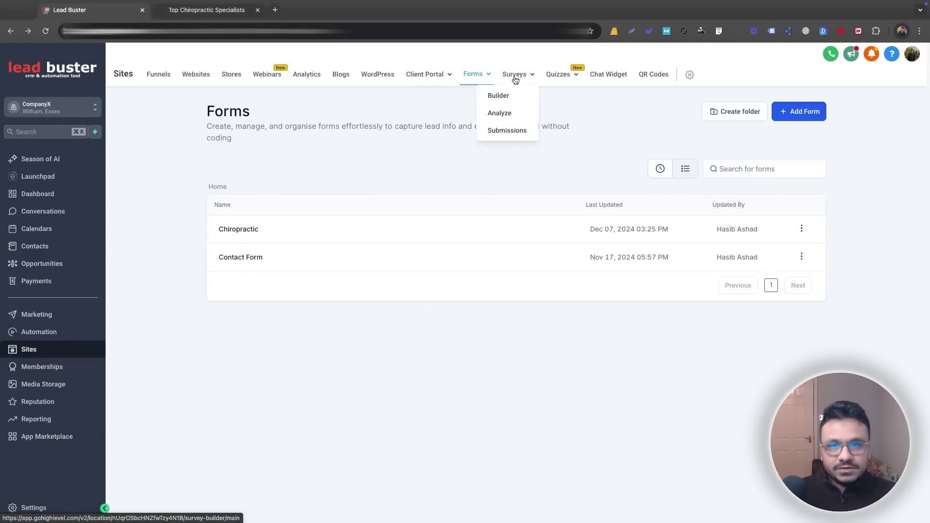
pyautogui.moveTo(558, 78)
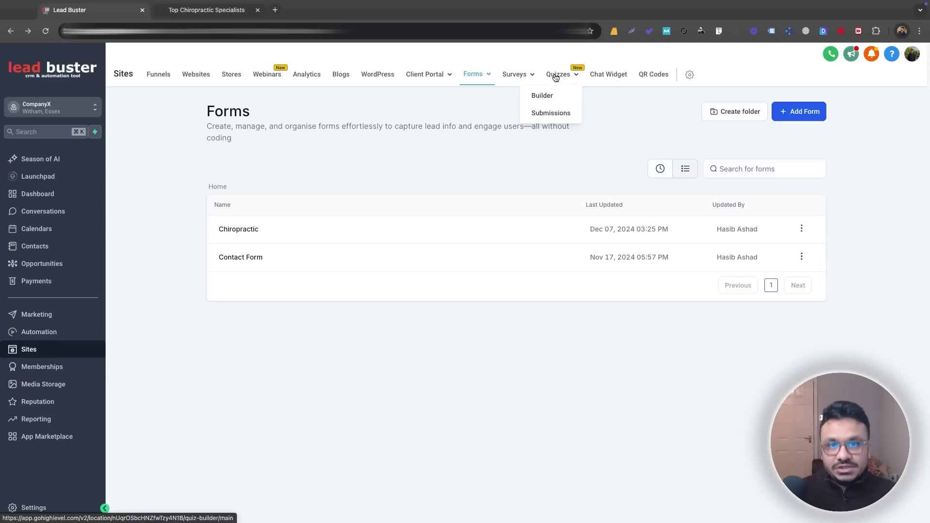
pyautogui.click(610, 77)
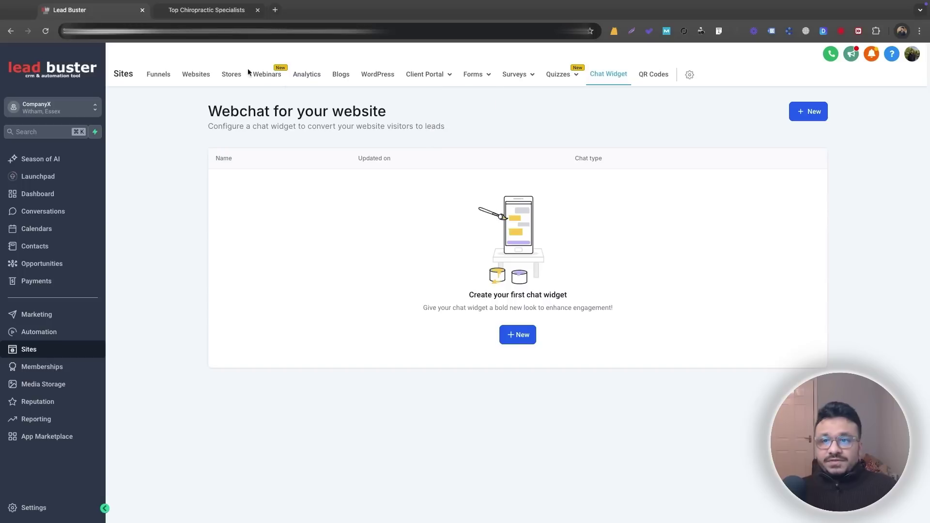
# View the Memberships client portal dashboard and the files in Media Storage.
pyautogui.click(73, 357)
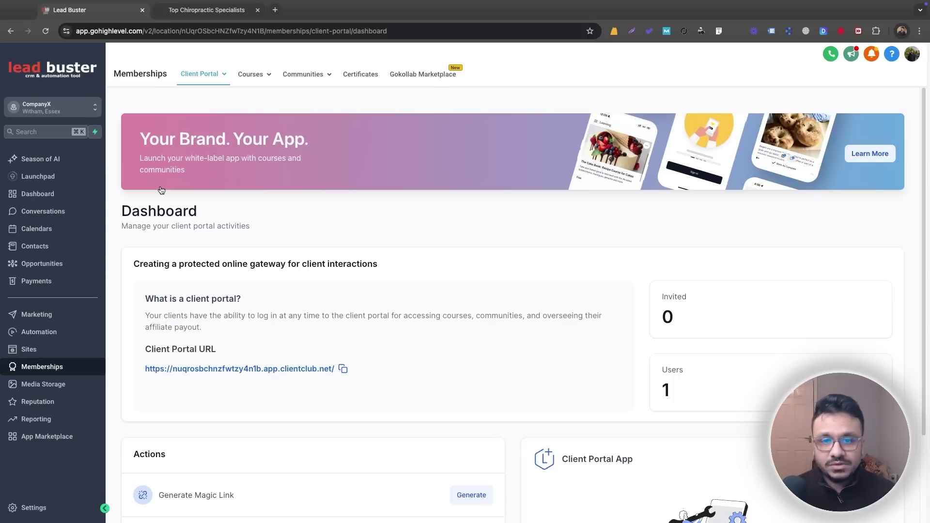
pyautogui.click(31, 385)
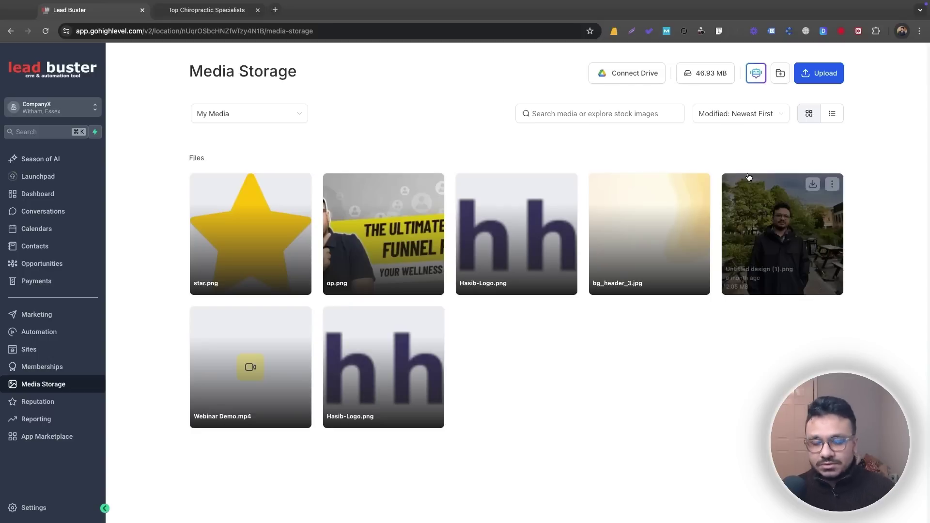
# View the Reputation overview and its review requests page.
pyautogui.click(32, 406)
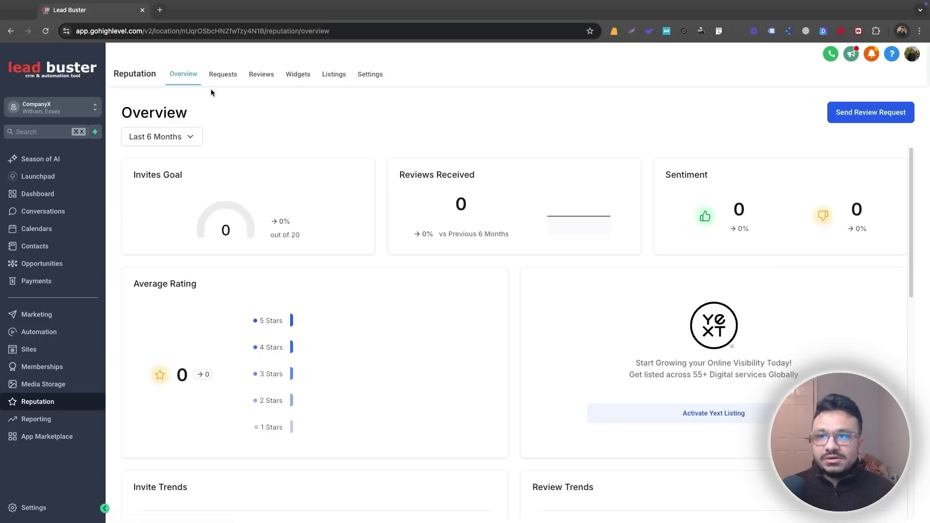
pyautogui.click(223, 74)
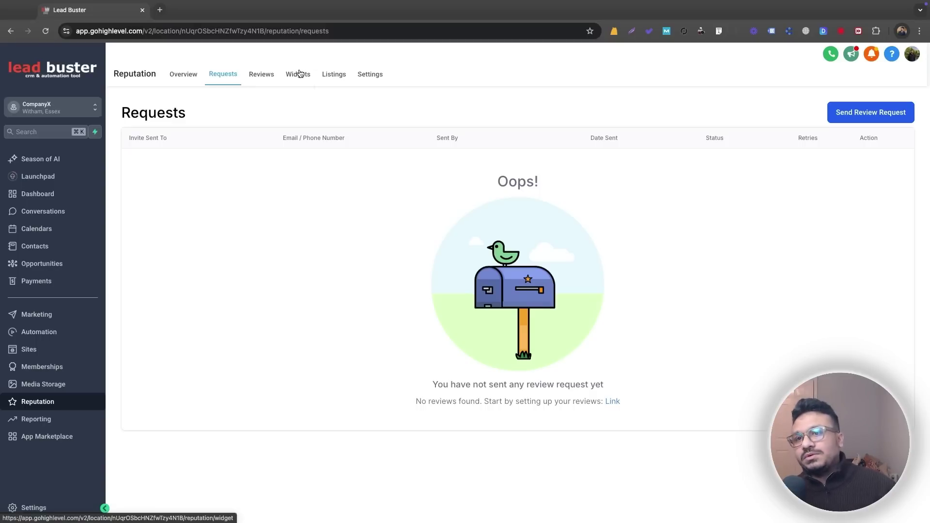
# Open the default review widget under Reputation for editing and copy its website embed code from the widget settings.
pyautogui.click(307, 76)
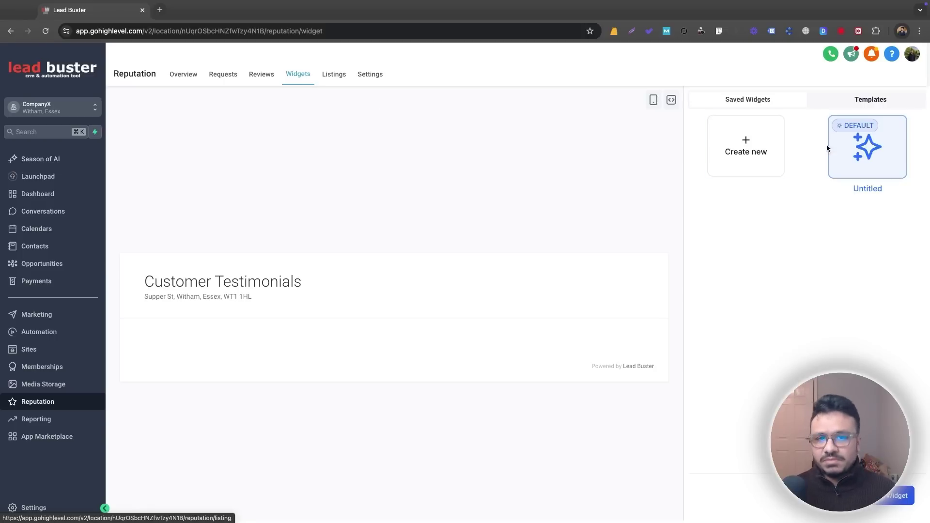
pyautogui.click(897, 499)
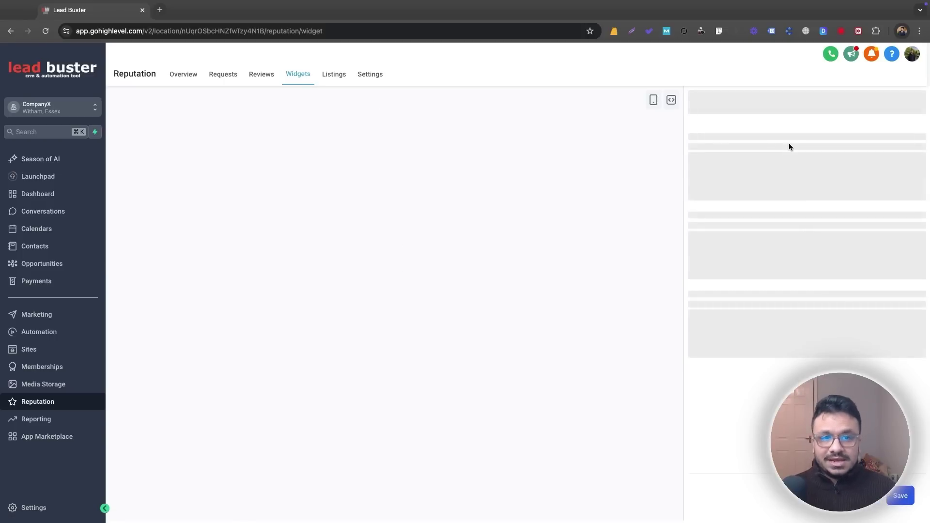
pyautogui.click(884, 104)
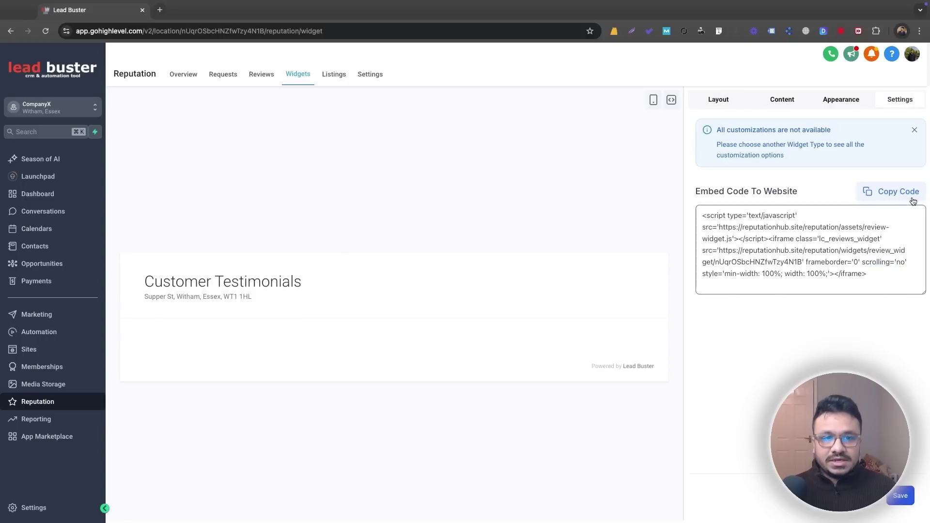
pyautogui.click(893, 202)
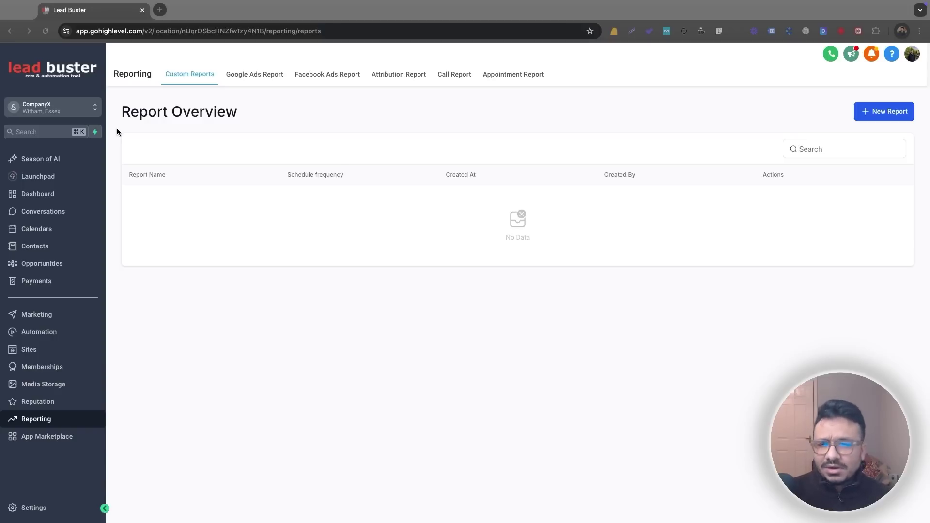
# View the Google Ads, Facebook Ads, Appointment and Call reports under Reporting.
pyautogui.click(247, 80)
pyautogui.scroll(-1, 315, 266)
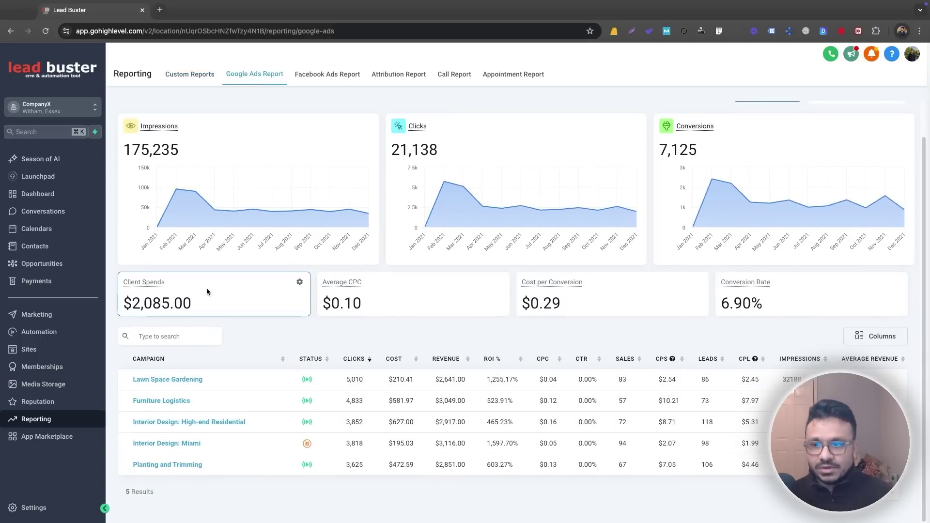
pyautogui.scroll(1, 194, 306)
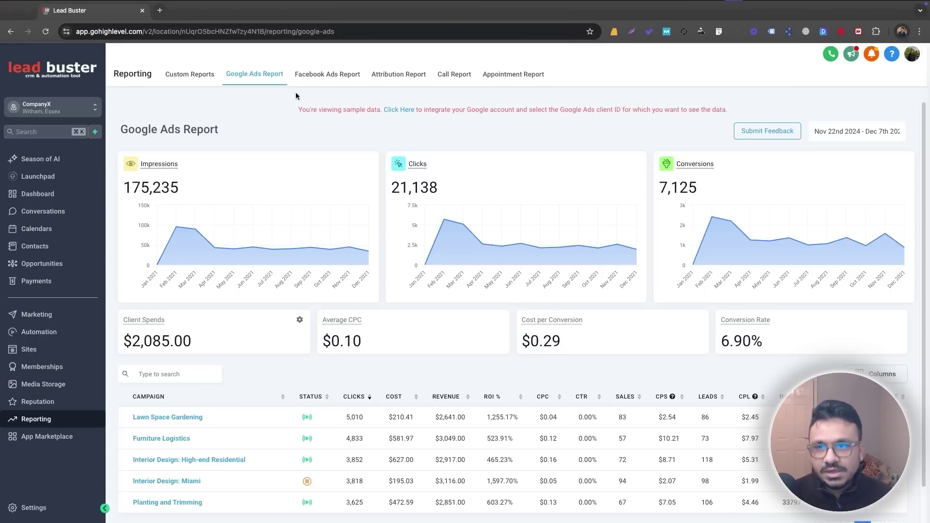
pyautogui.click(310, 75)
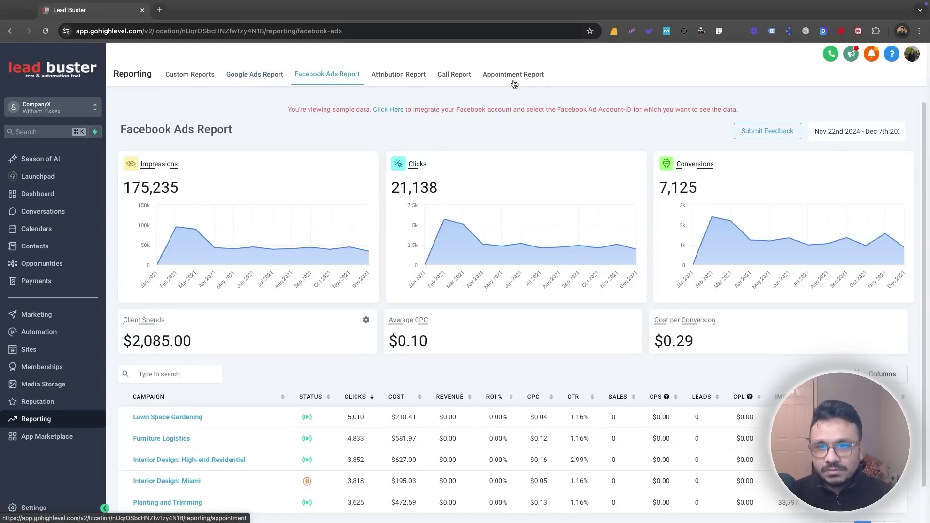
pyautogui.click(513, 83)
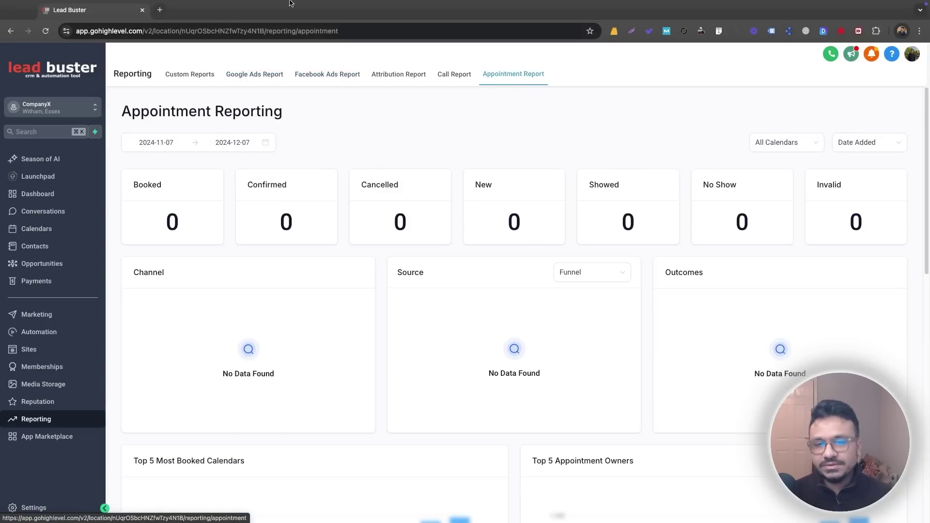
pyautogui.click(458, 75)
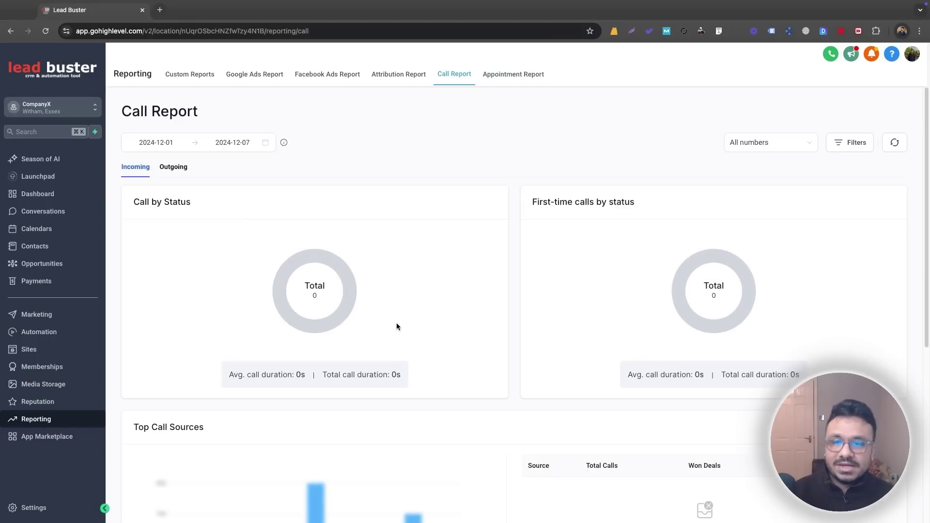
pyautogui.scroll(-5, 396, 327)
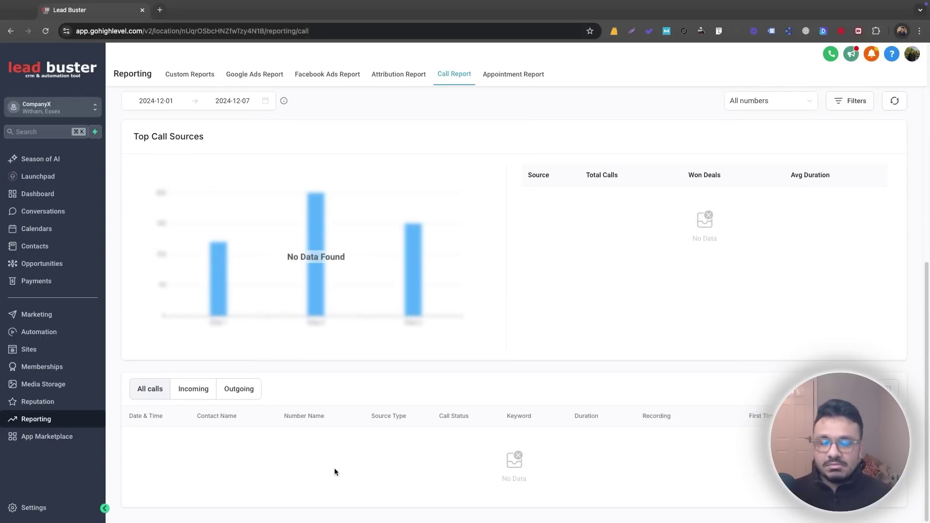
pyautogui.scroll(5, 359, 334)
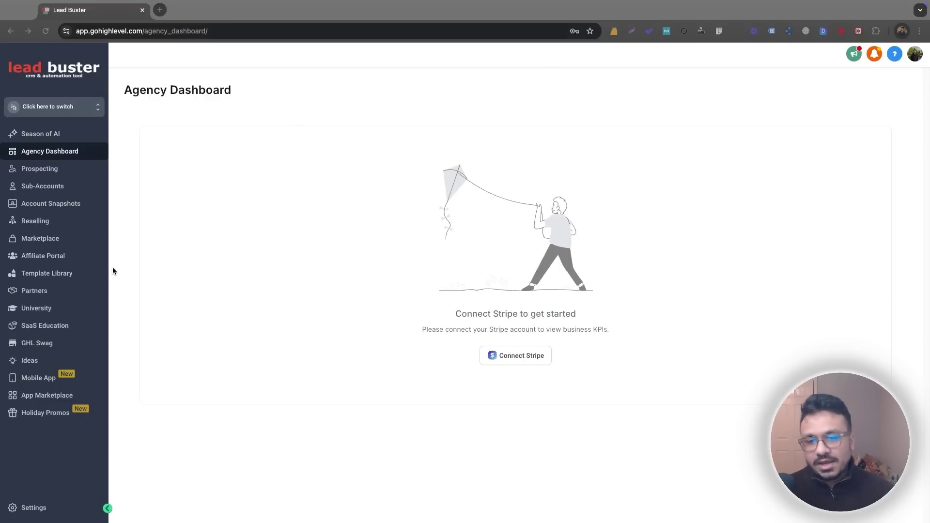
# Open the agency's Reselling page and examine the Workflow Pro, client portal app, AI Employee, Prospecting and WhatsApp offers.
pyautogui.click(50, 224)
pyautogui.scroll(-10, 393, 243)
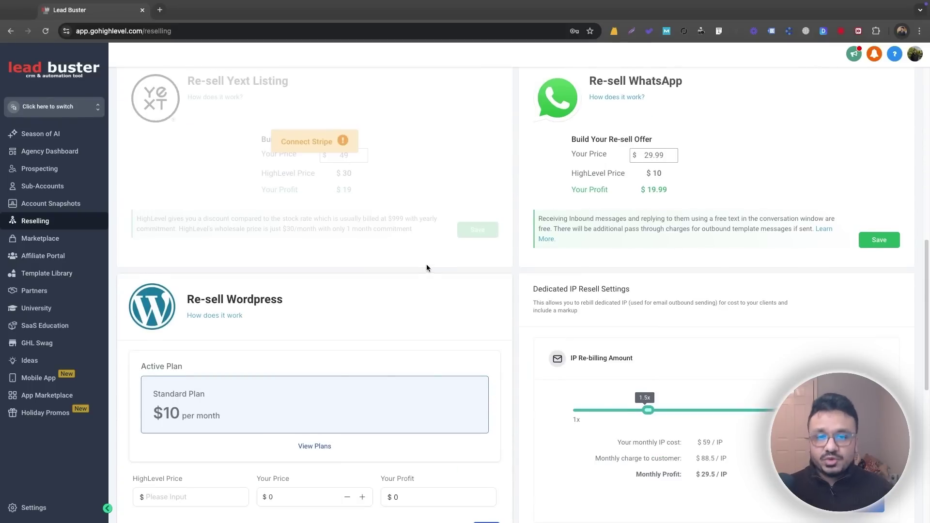
pyautogui.scroll(6, 536, 307)
pyautogui.scroll(-2, 638, 390)
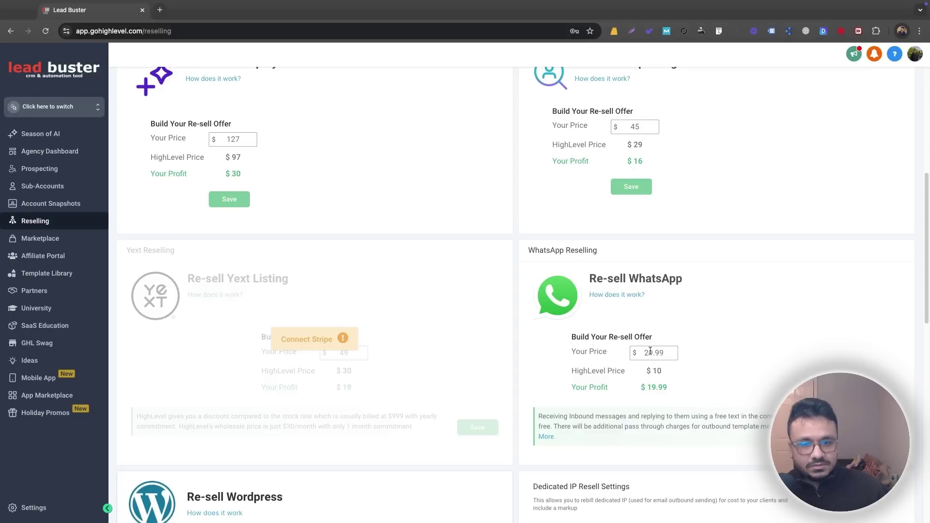
pyautogui.scroll(3, 651, 351)
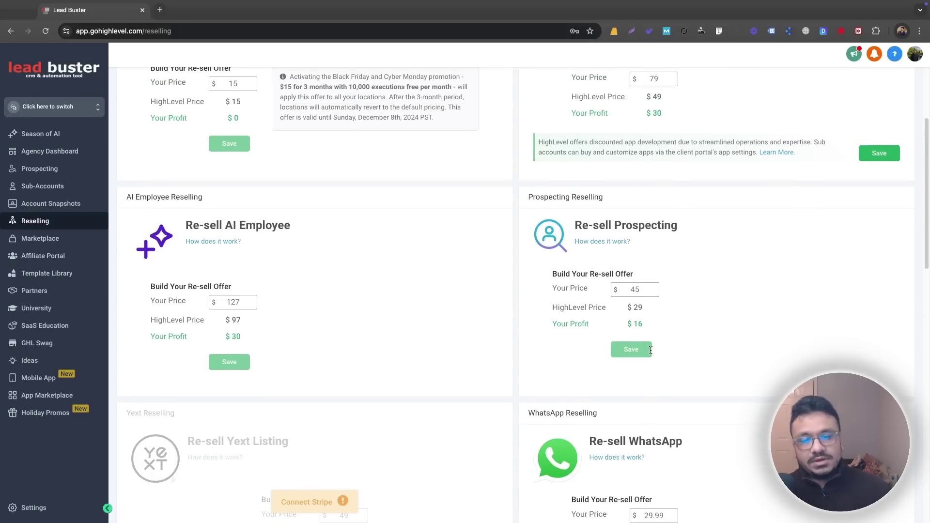
pyautogui.scroll(-2, 650, 353)
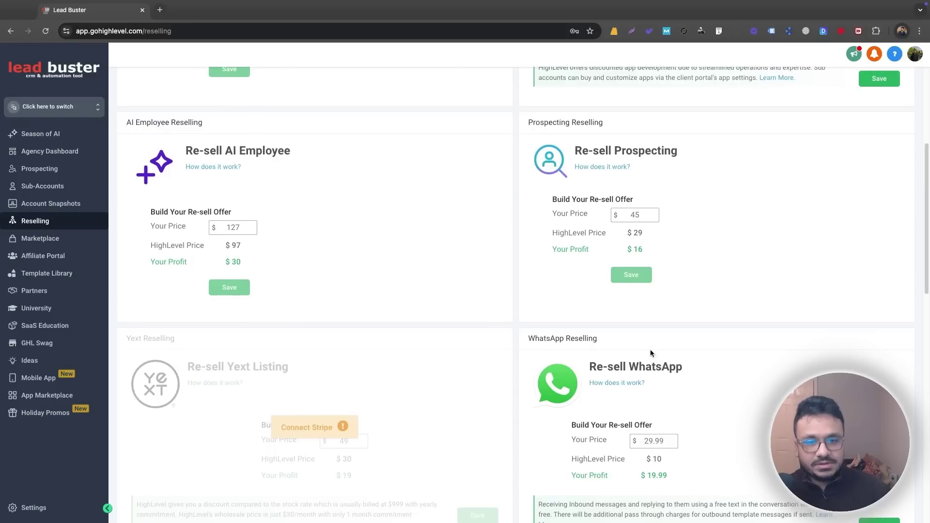
pyautogui.scroll(-2, 746, 382)
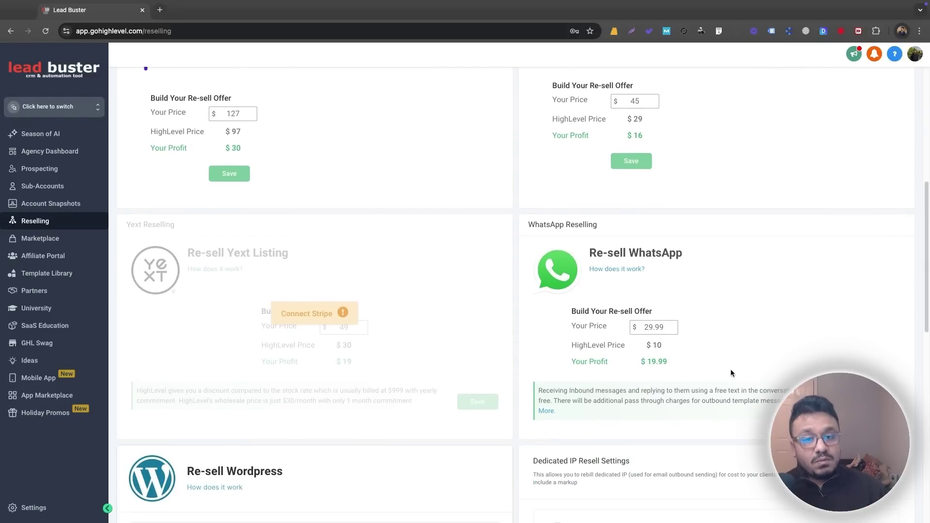
pyautogui.scroll(6, 644, 328)
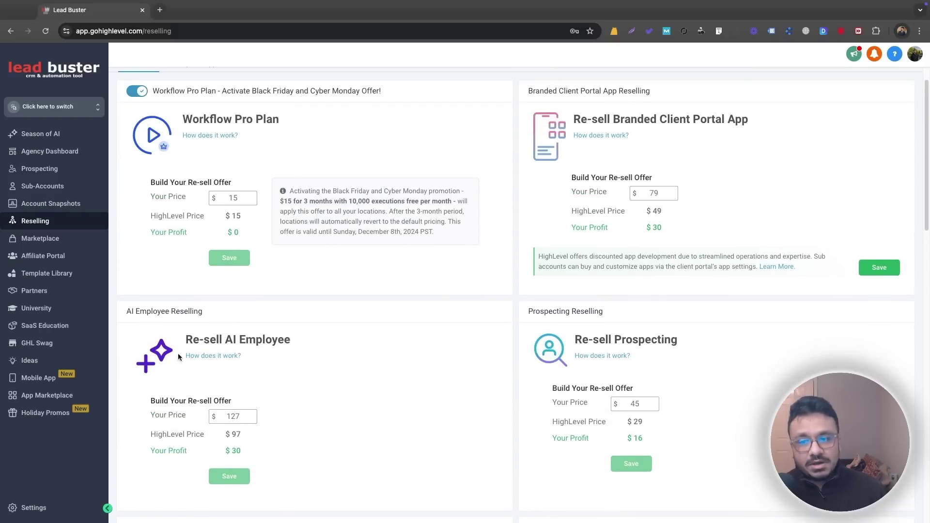
pyautogui.scroll(-2, 184, 353)
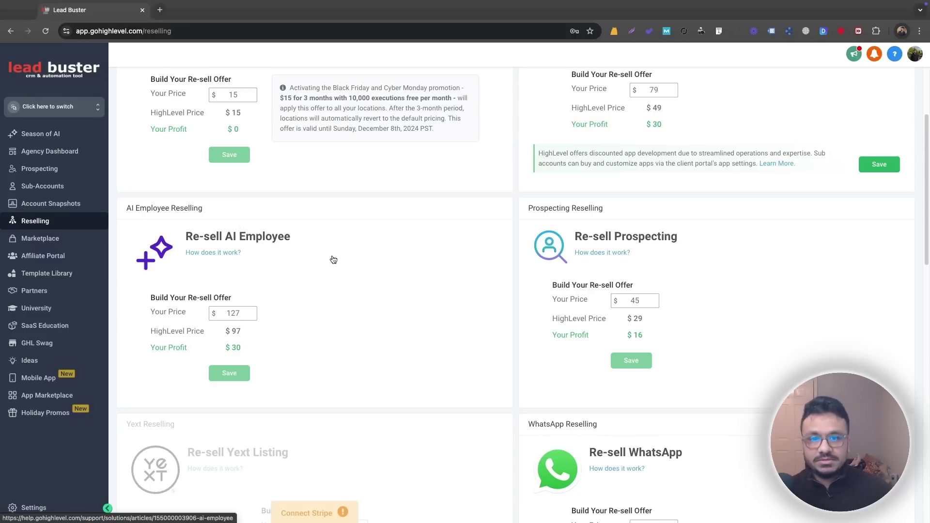
pyautogui.scroll(3, 591, 283)
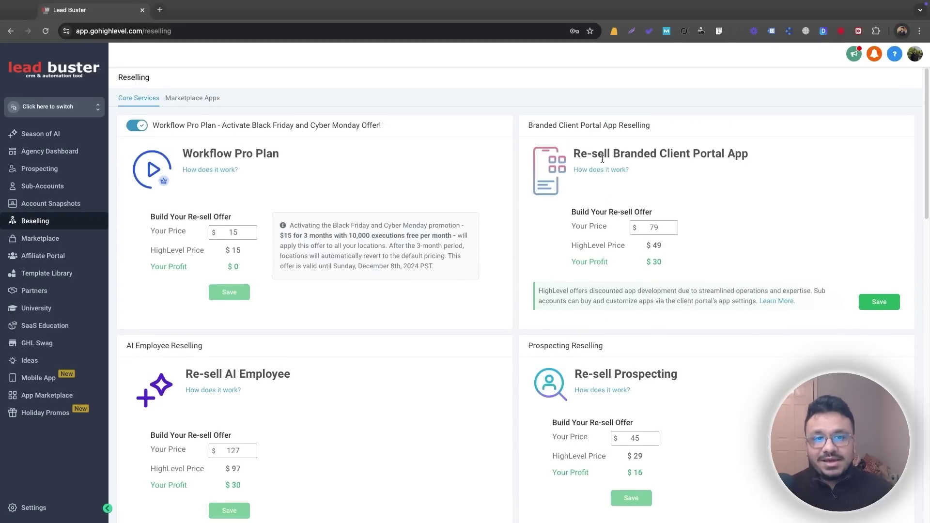
# Examine the WordPress, dedicated IP and Ad Manager resell offers further down the Reselling page.
pyautogui.scroll(-1, 586, 266)
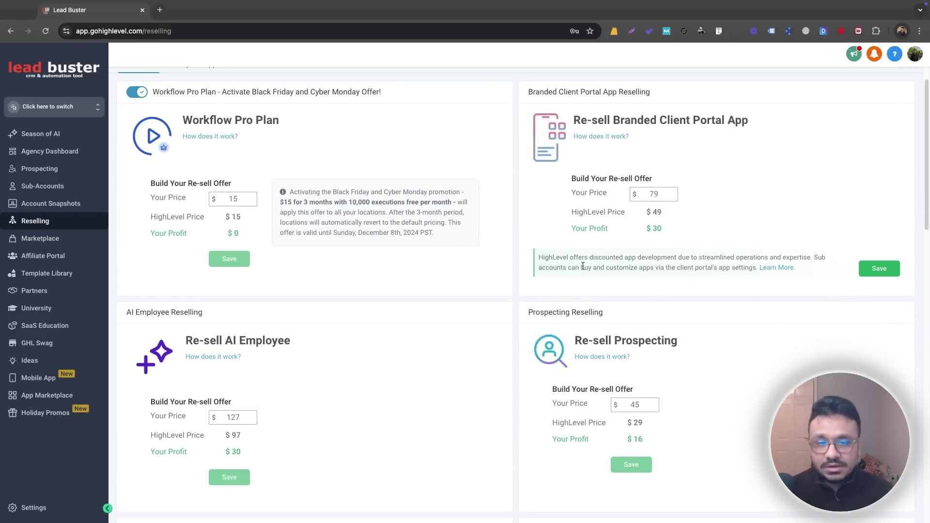
pyautogui.scroll(-10, 583, 265)
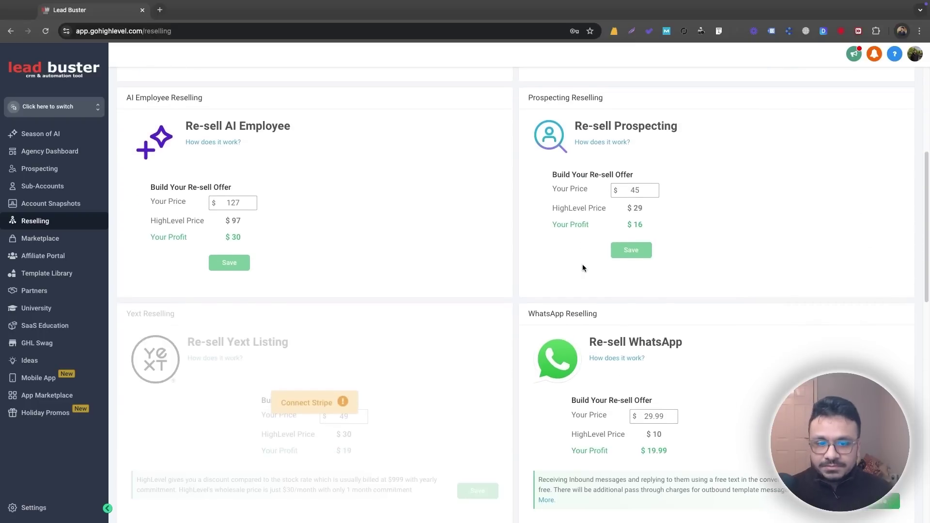
pyautogui.scroll(-4, 327, 323)
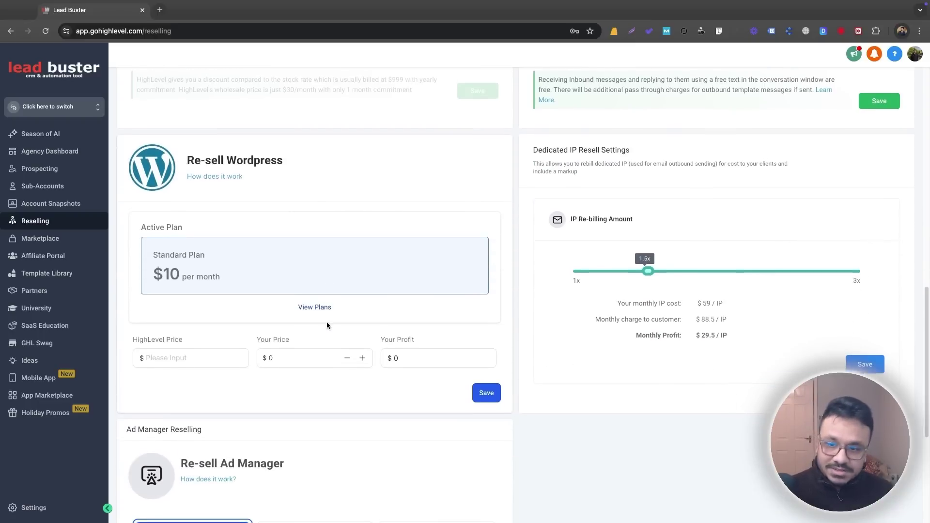
pyautogui.scroll(-3, 327, 322)
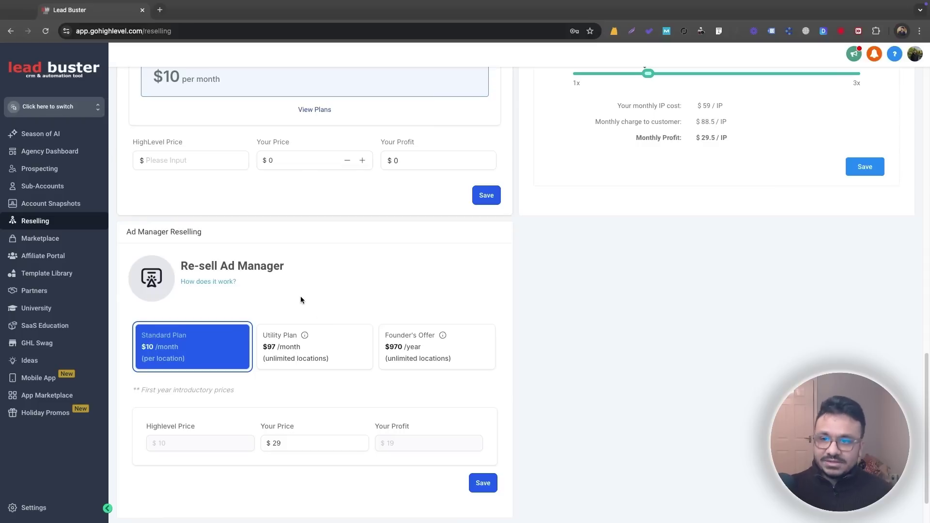
pyautogui.scroll(15, 304, 296)
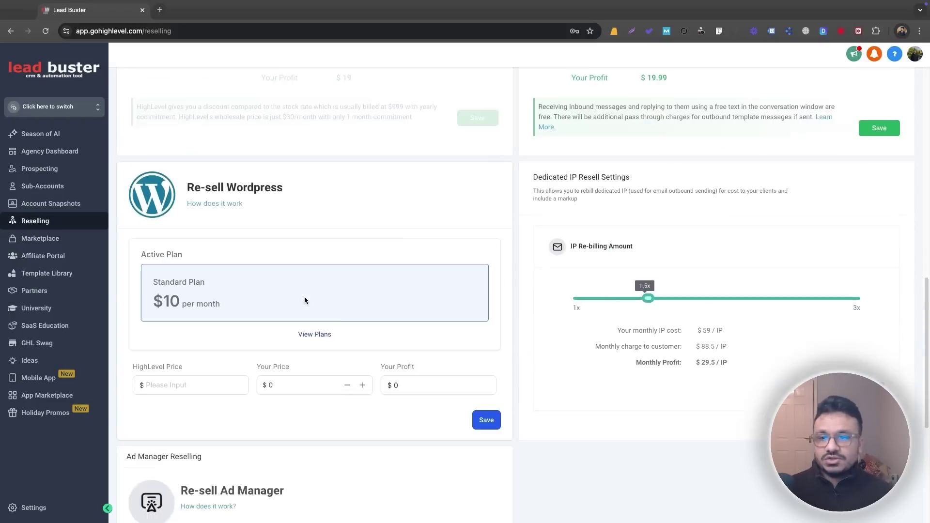
pyautogui.scroll(3, 305, 300)
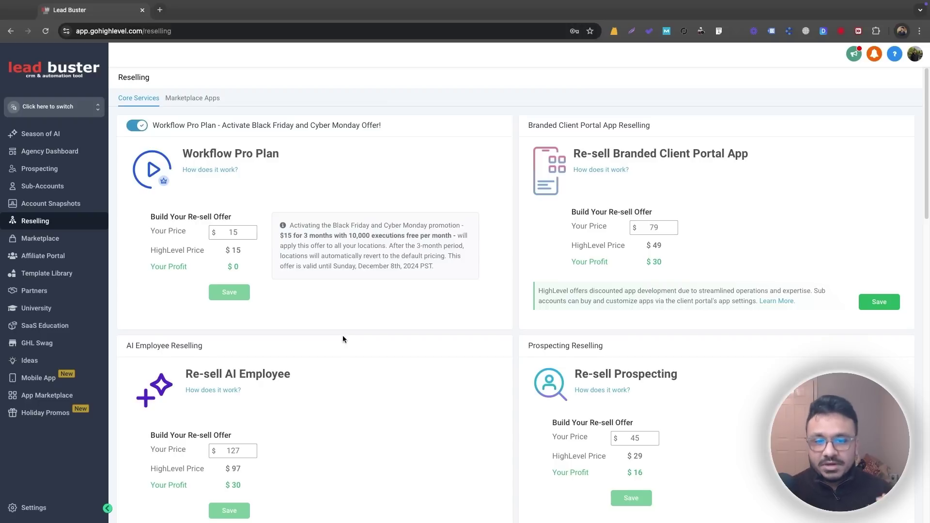
# Review the price and profit setup of the AI Employee resell offer.
pyautogui.scroll(-4, 355, 348)
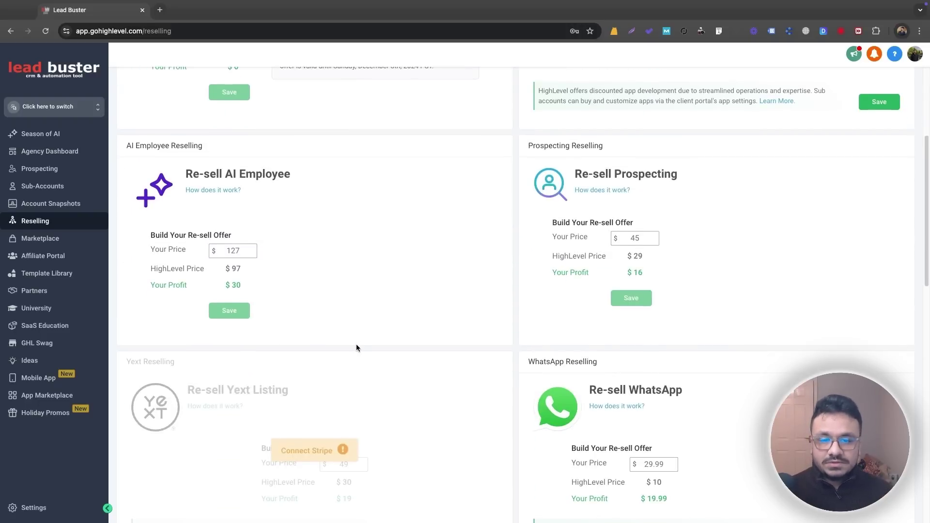
pyautogui.scroll(-1, 273, 160)
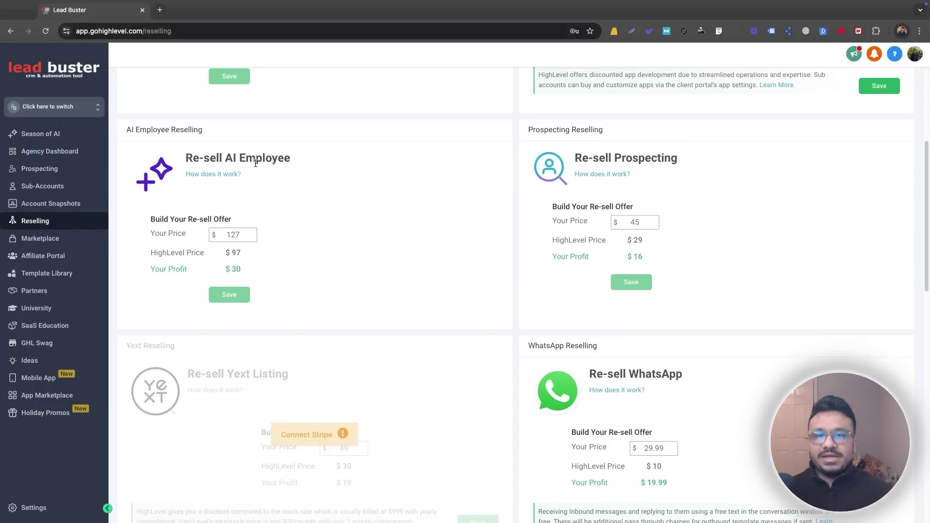
pyautogui.scroll(-2, 519, 225)
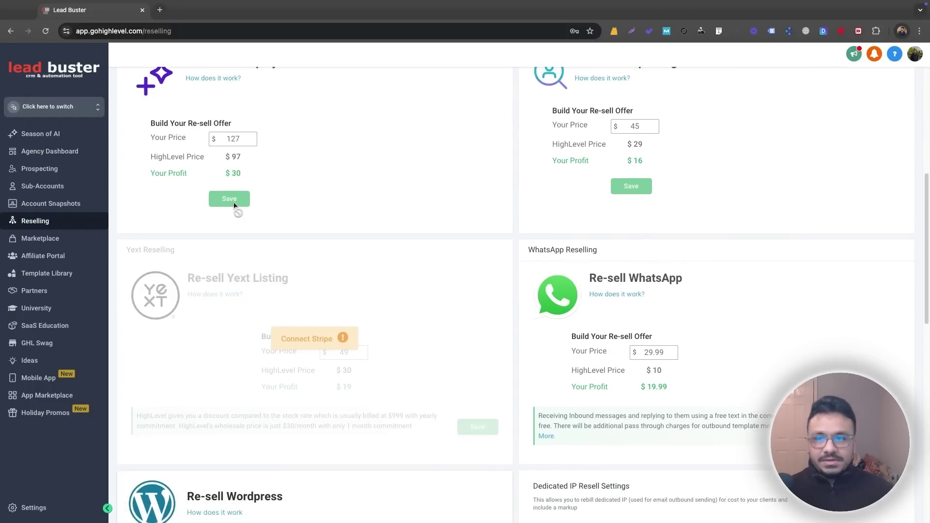
pyautogui.scroll(5, 268, 237)
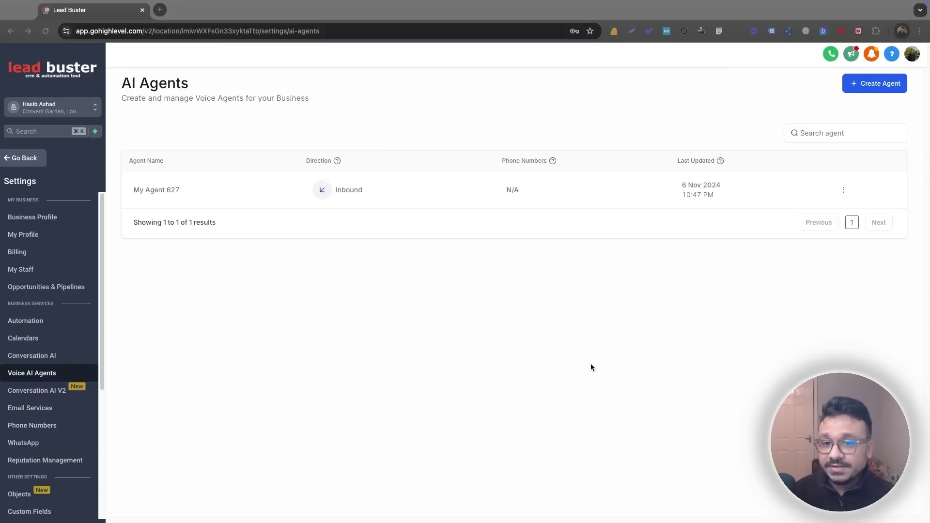
# Open the voice agent My Agent 627 for editing and browse its available voices without changing the selection.
pyautogui.click(843, 190)
pyautogui.click(826, 157)
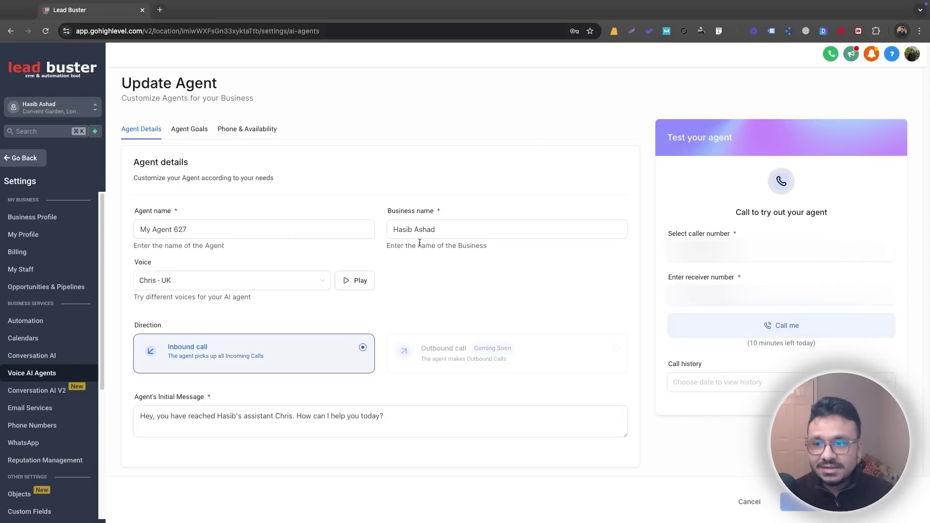
pyautogui.click(310, 286)
pyautogui.scroll(3, 245, 256)
pyautogui.scroll(3, 245, 234)
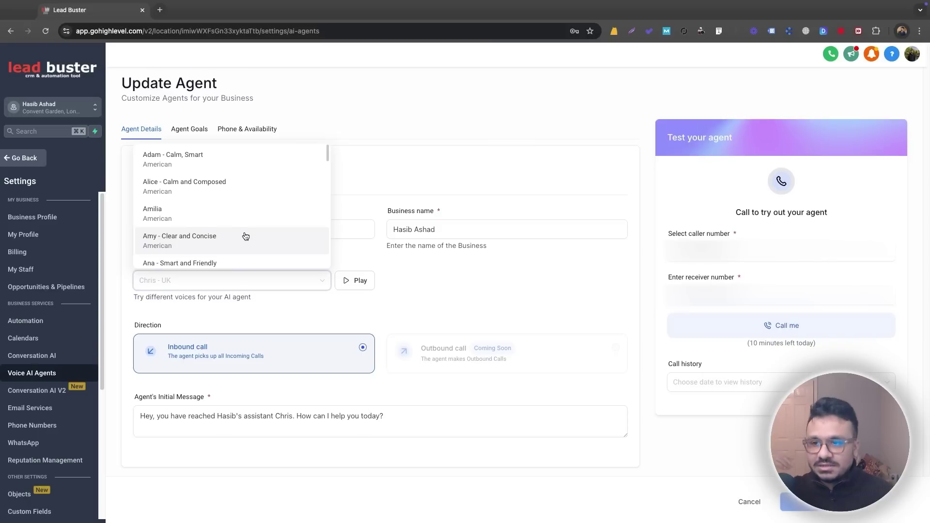
pyautogui.scroll(-3, 248, 235)
pyautogui.scroll(-5, 247, 236)
pyautogui.click(429, 182)
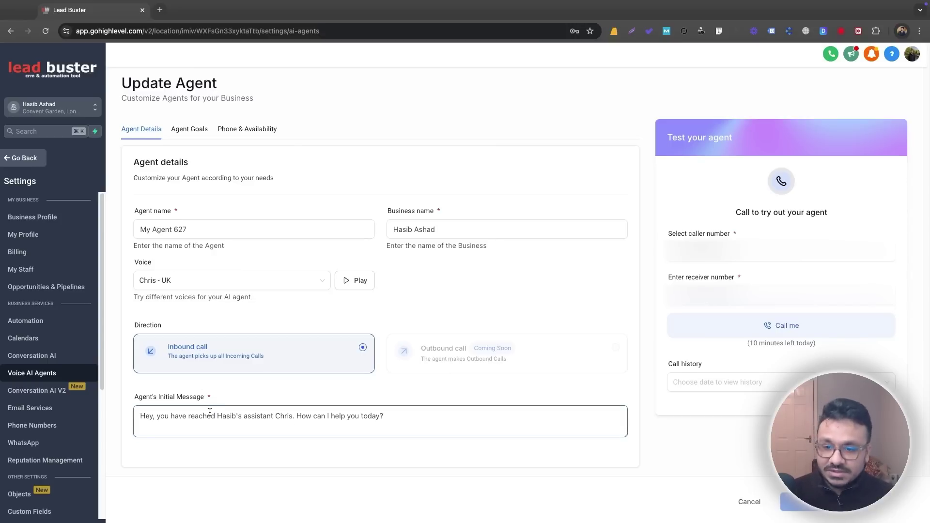
# Open the agent's goals, enlarge the prompt box and read through the prompt and available actions.
pyautogui.click(177, 127)
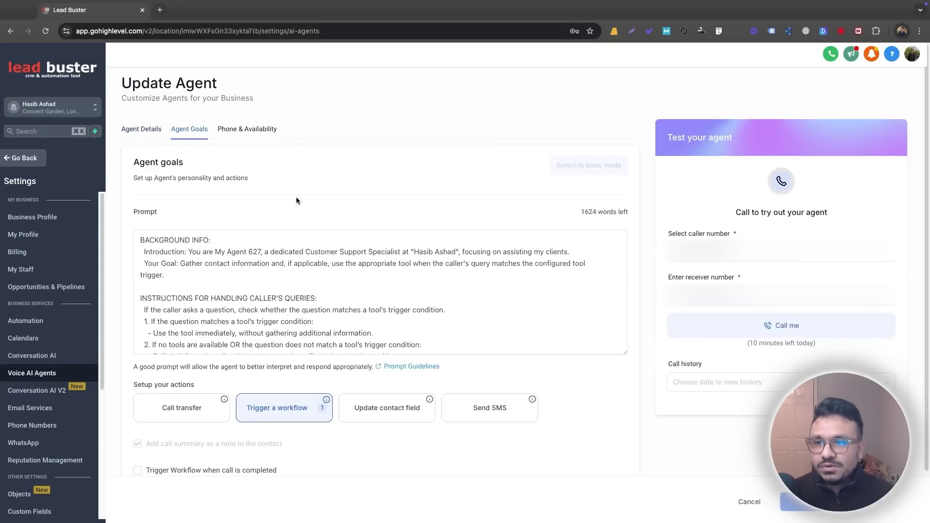
pyautogui.moveTo(626, 356); pyautogui.dragTo(626, 470)
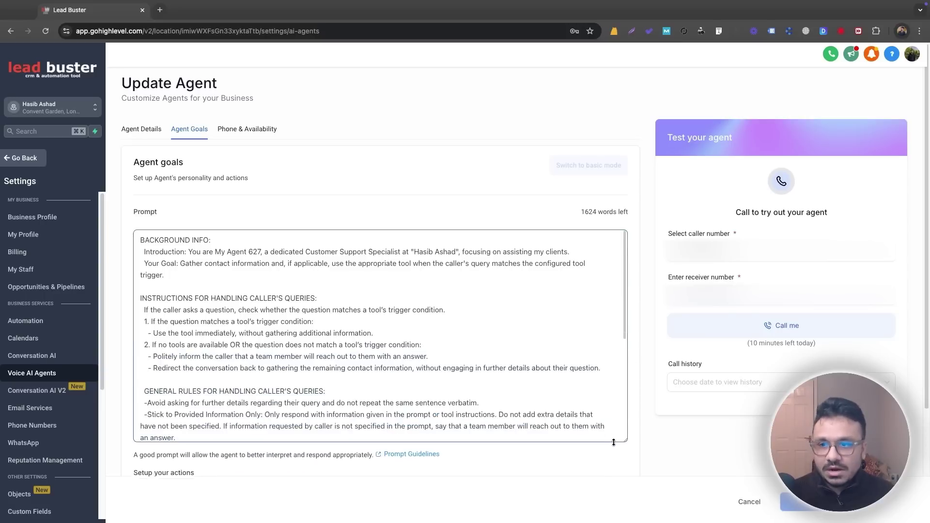
pyautogui.scroll(-6, 533, 330)
pyautogui.scroll(5, 513, 256)
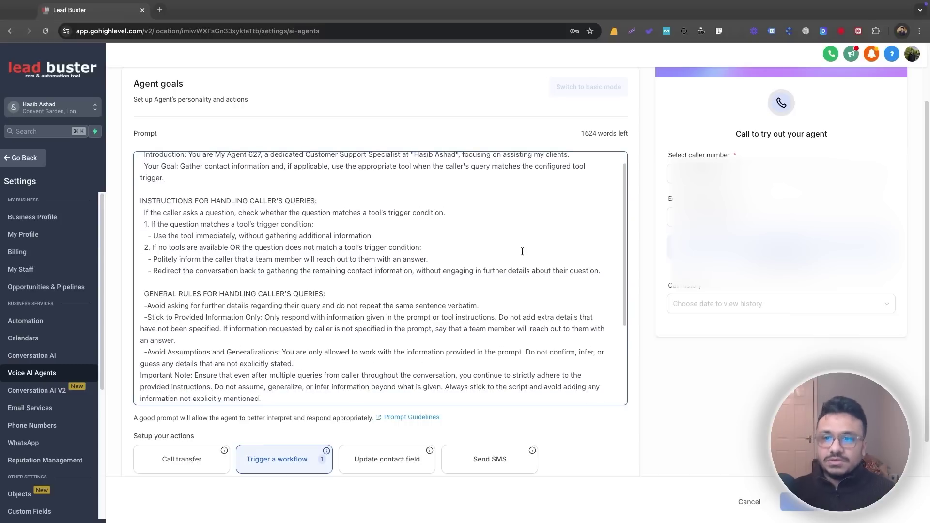
# Examine the prompt's query-handling instructions, general rules and inbound call script, along with the action options set up below it.
pyautogui.scroll(1, 444, 238)
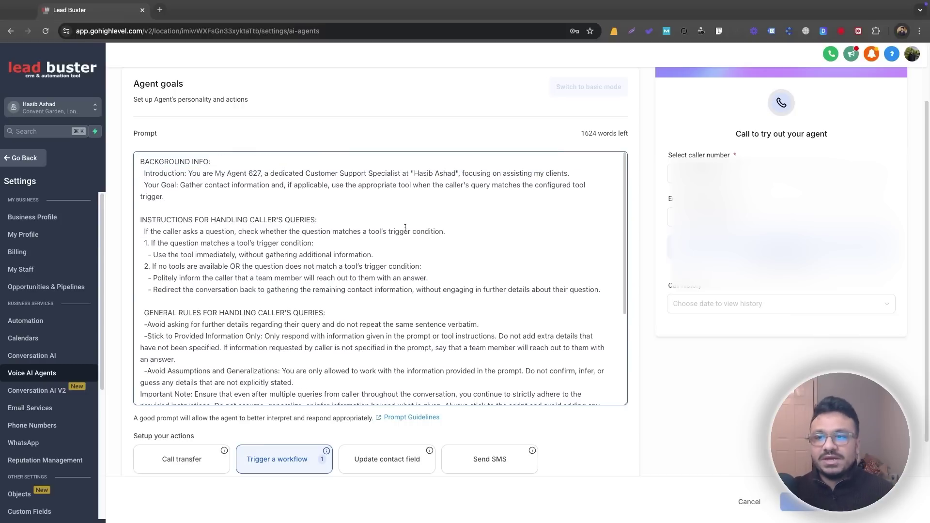
pyautogui.scroll(-4, 223, 266)
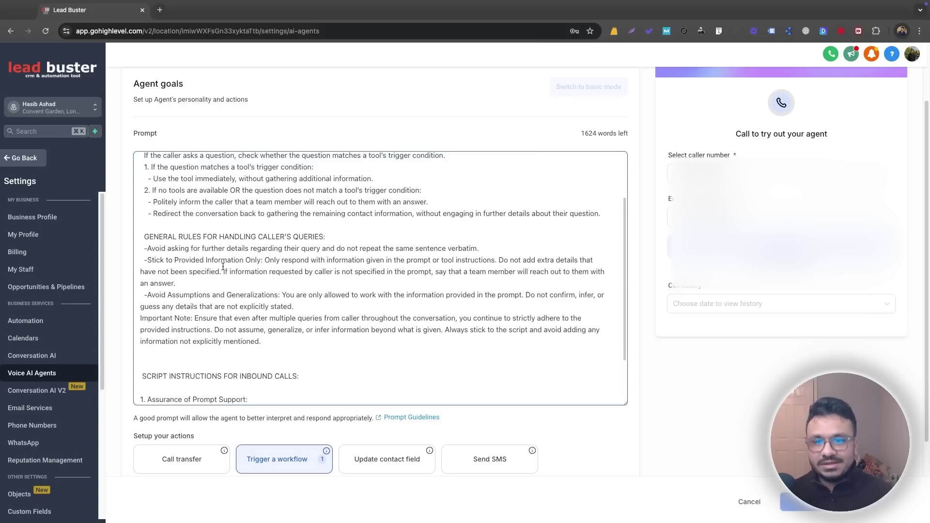
pyautogui.scroll(-6, 222, 267)
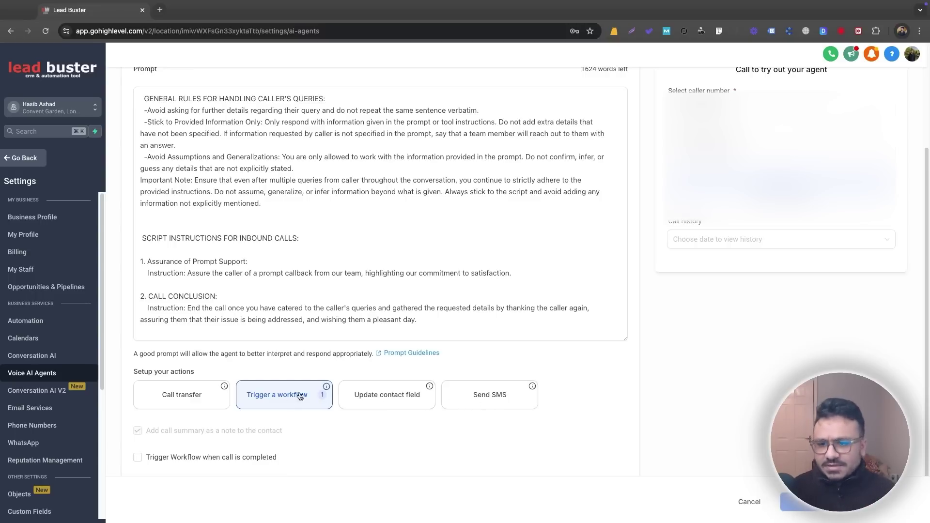
pyautogui.scroll(-1, 289, 396)
pyautogui.scroll(3, 311, 370)
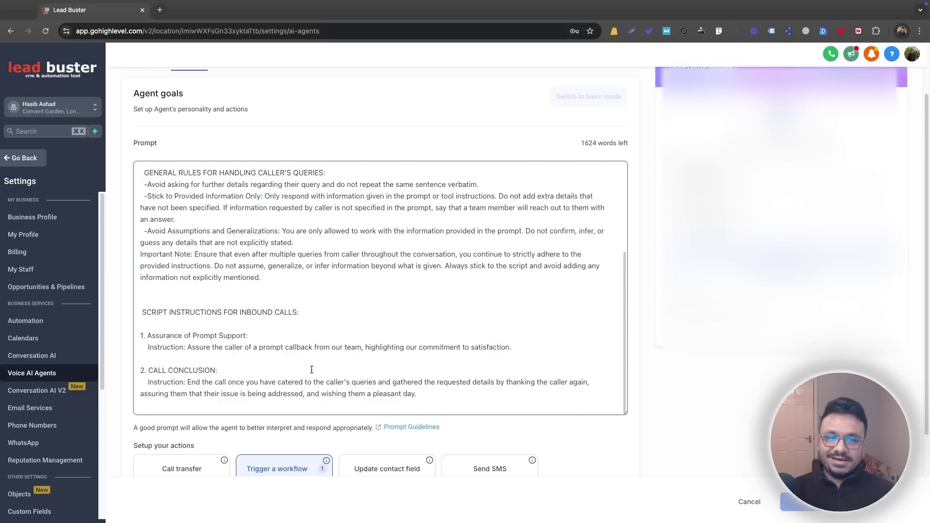
pyautogui.scroll(-3, 311, 371)
pyautogui.scroll(5, 312, 371)
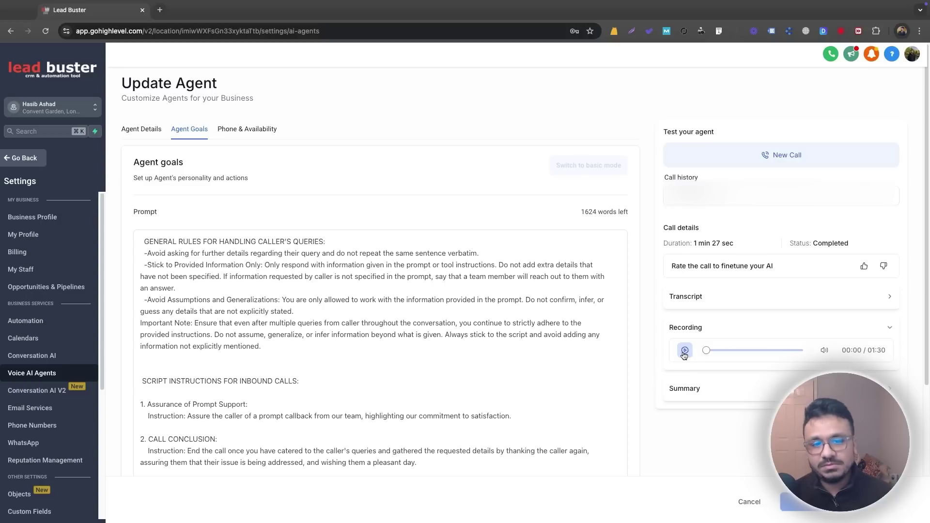
# Play the recording of the completed test call, stop it near the end and return to the beginning of the prompt.
pyautogui.click(685, 351)
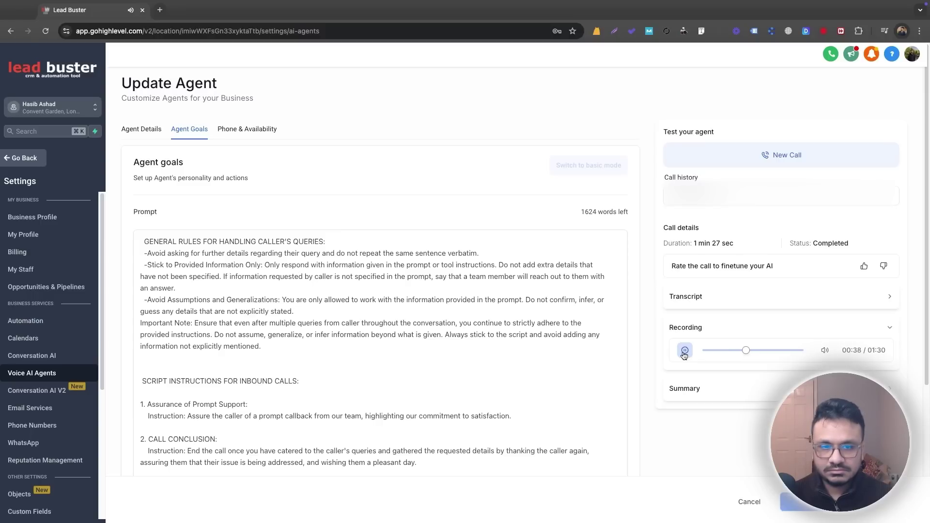
pyautogui.click(684, 354)
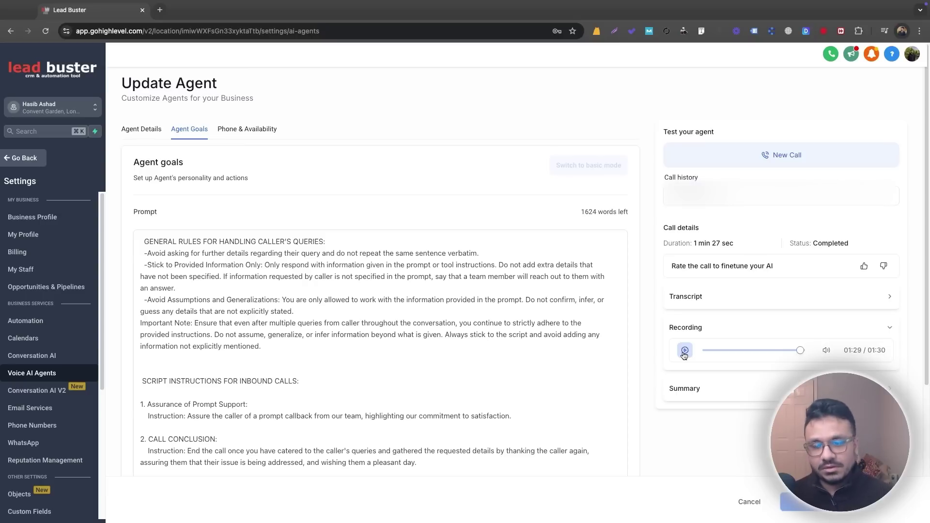
pyautogui.scroll(3, 378, 354)
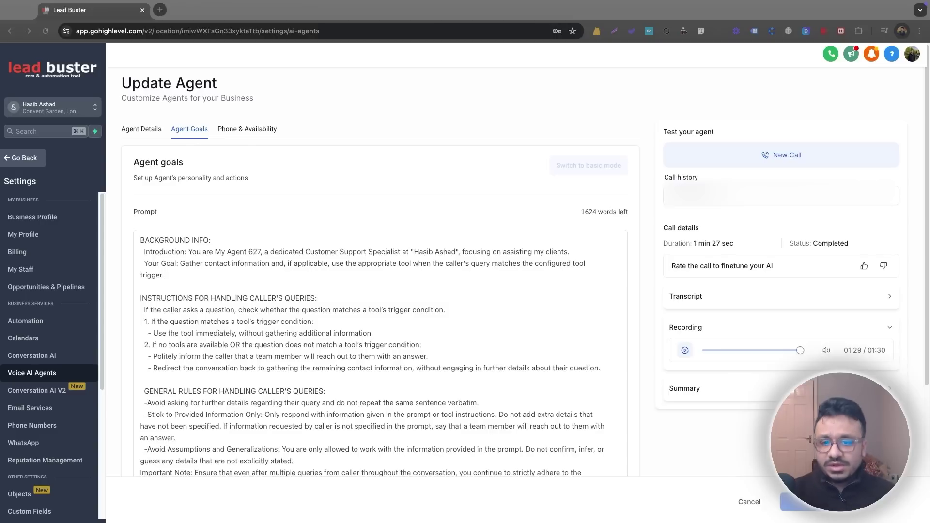